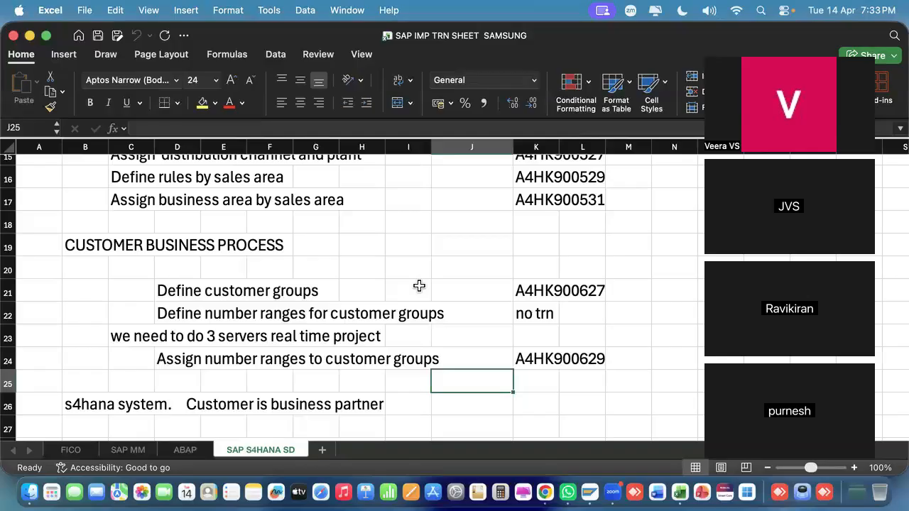
Review the customer business process and business partner entries with their transport numbers on the SAP S4HANA SD sheet
scroll(418, 285, down, 5)
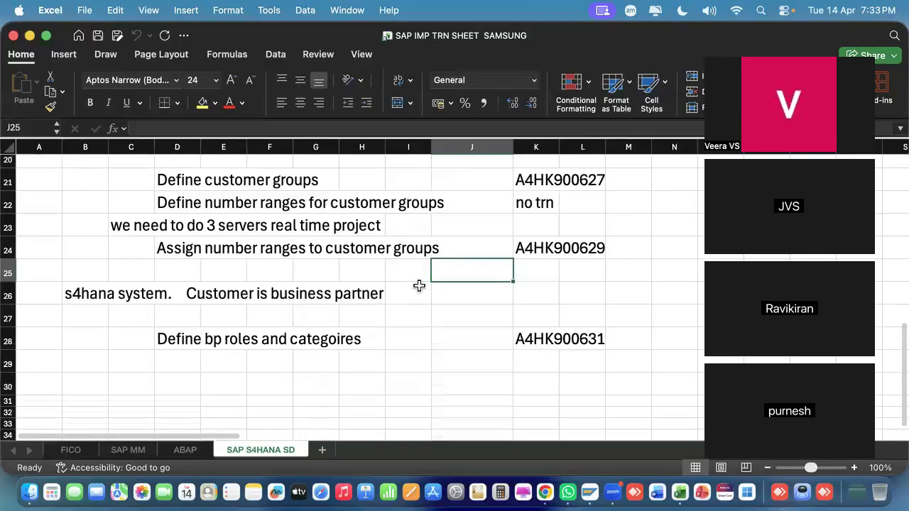
click(351, 355)
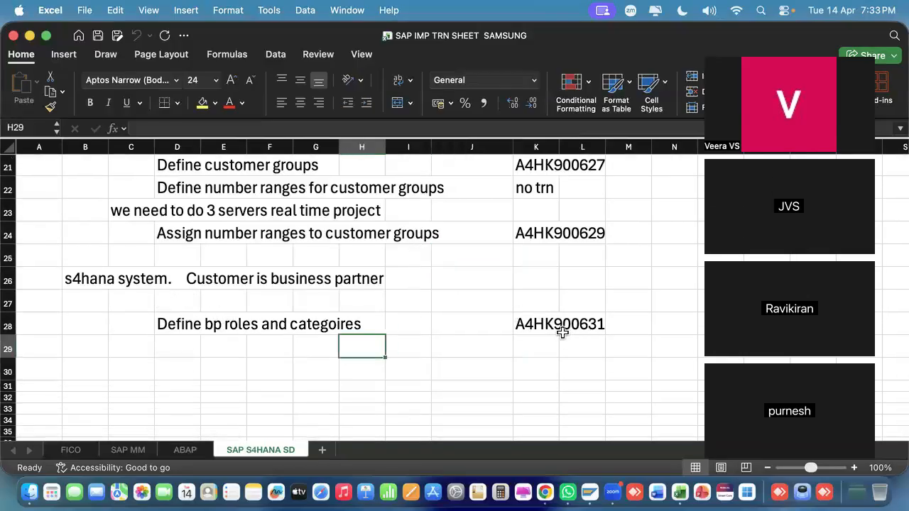
scroll(478, 331, up, 4)
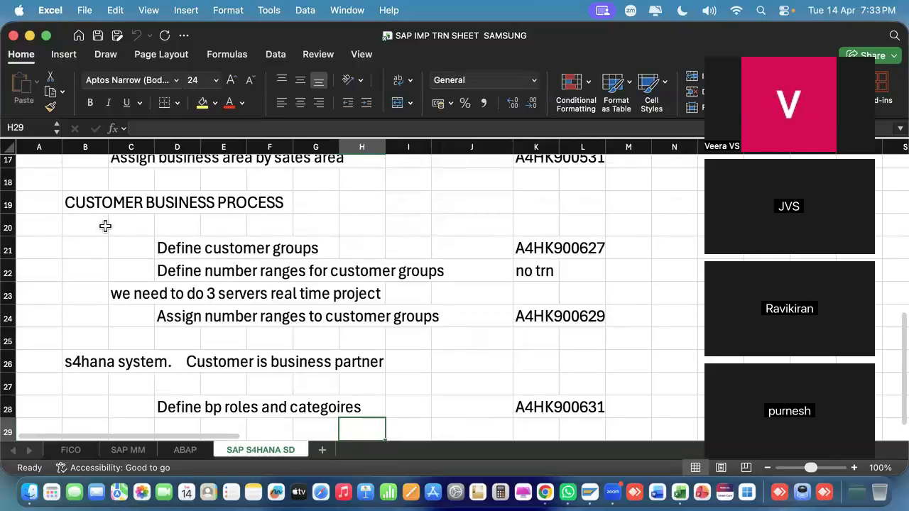
drag(105, 225, 594, 326)
scroll(371, 366, down, 3)
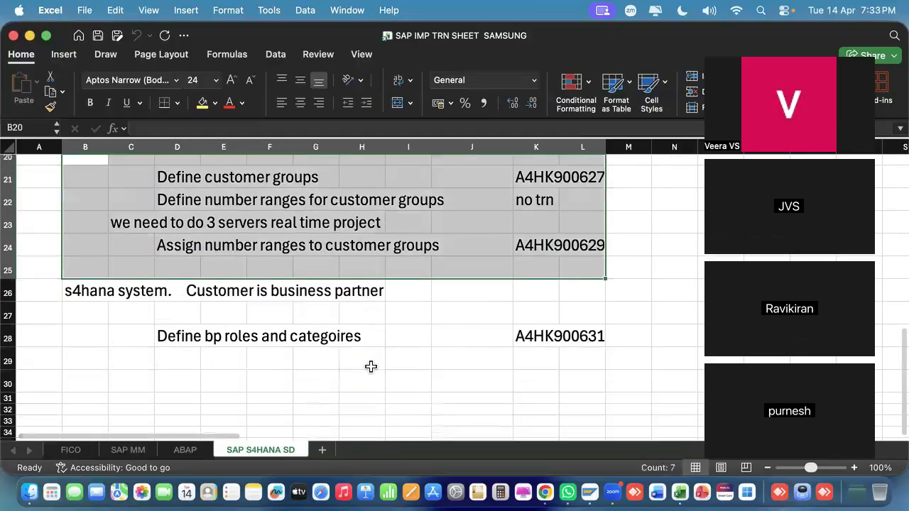
click(362, 312)
drag(67, 289, 601, 419)
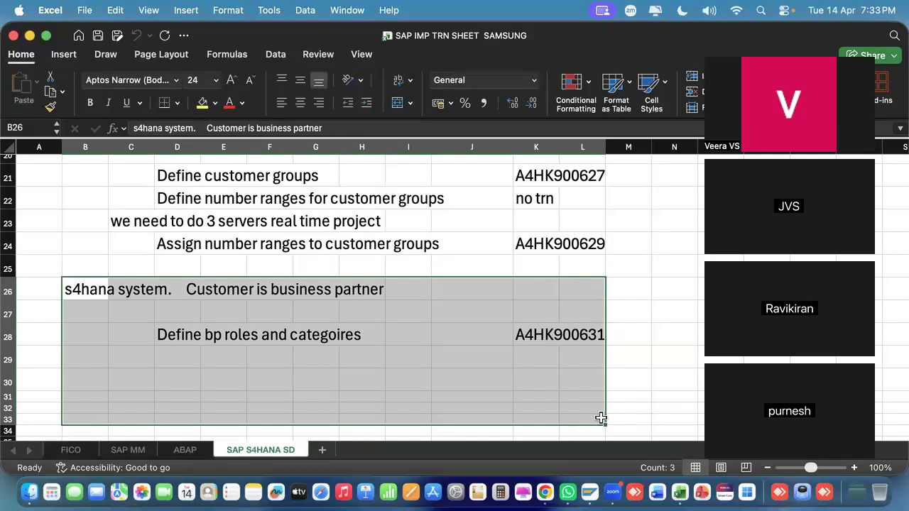
scroll(314, 314, up, 2)
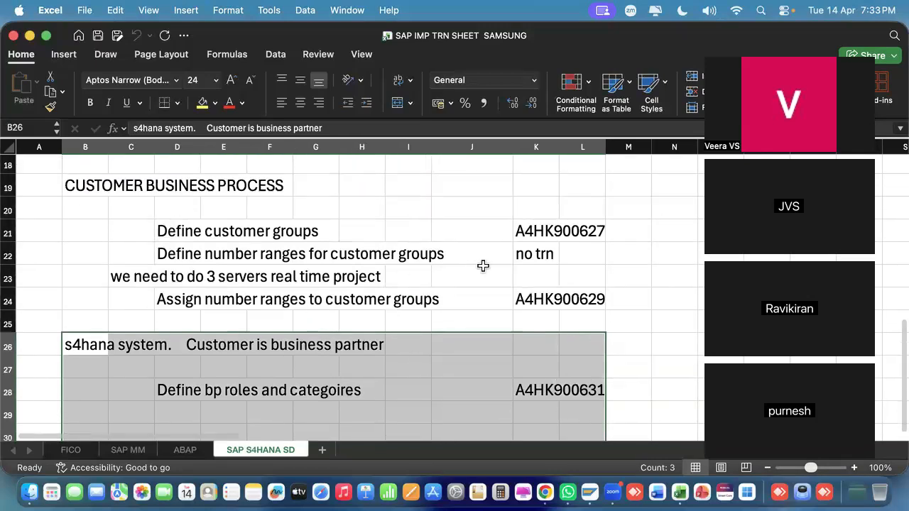
drag(152, 217, 628, 293)
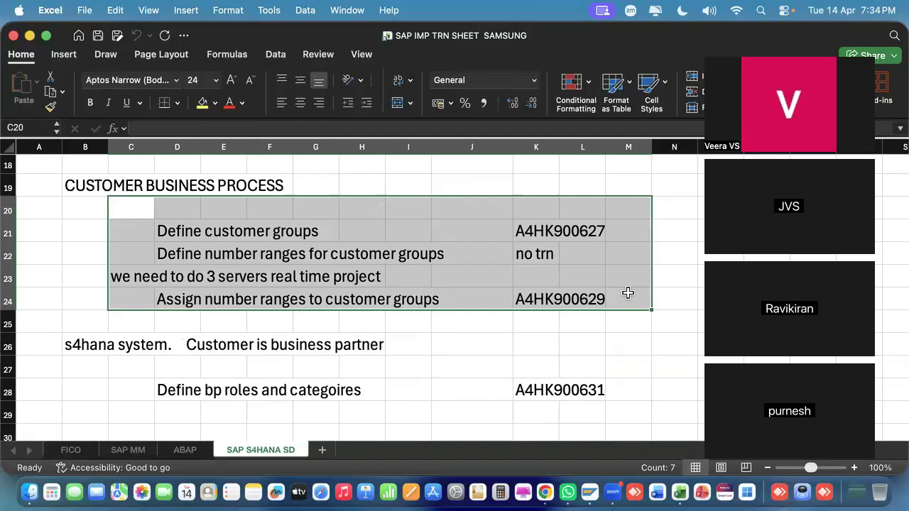
scroll(198, 310, down, 5)
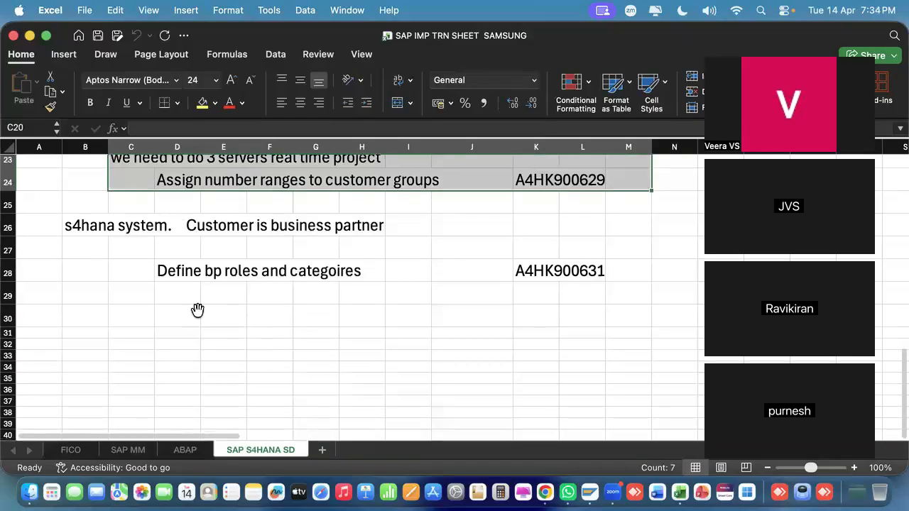
Set the font size to 26 for the empty cells from B30 down to row 45, below the bp roles entry
drag(79, 311, 675, 410)
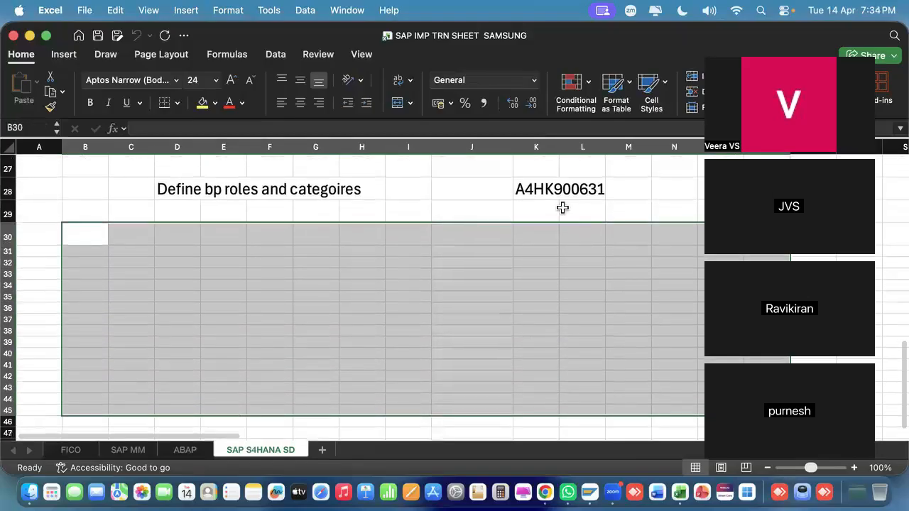
click(217, 81)
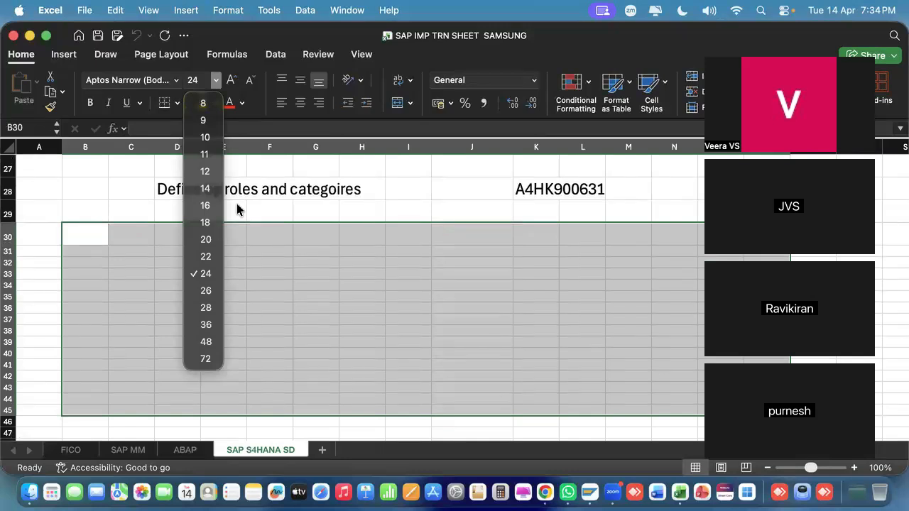
click(205, 290)
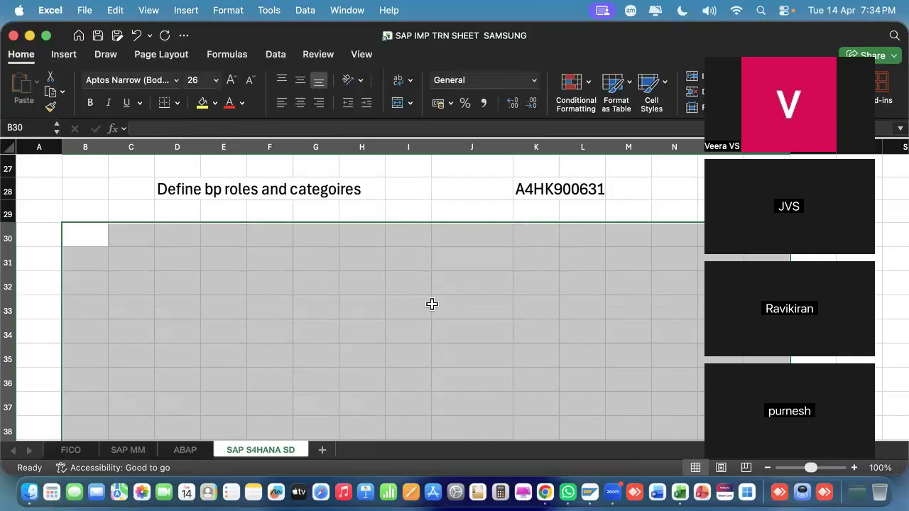
Switch to SAPGUI, quit the running session and start the program again
click(584, 474)
click(59, 10)
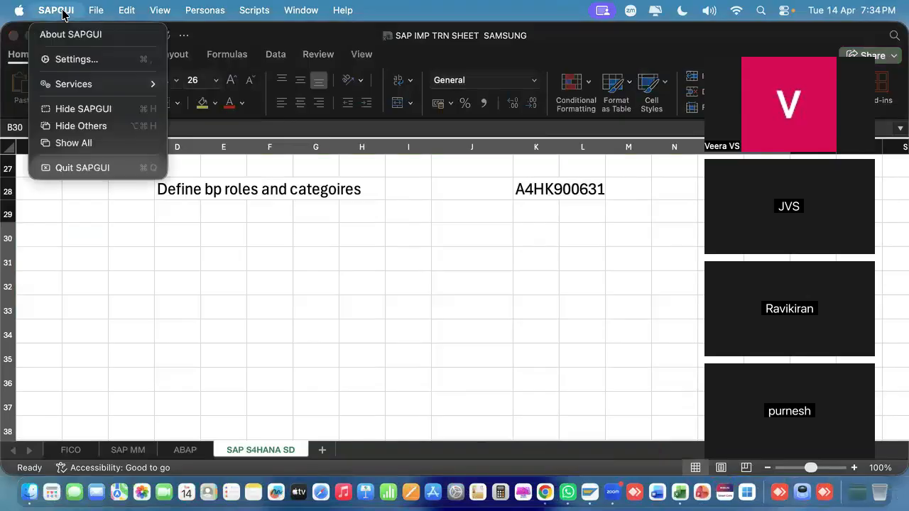
click(84, 168)
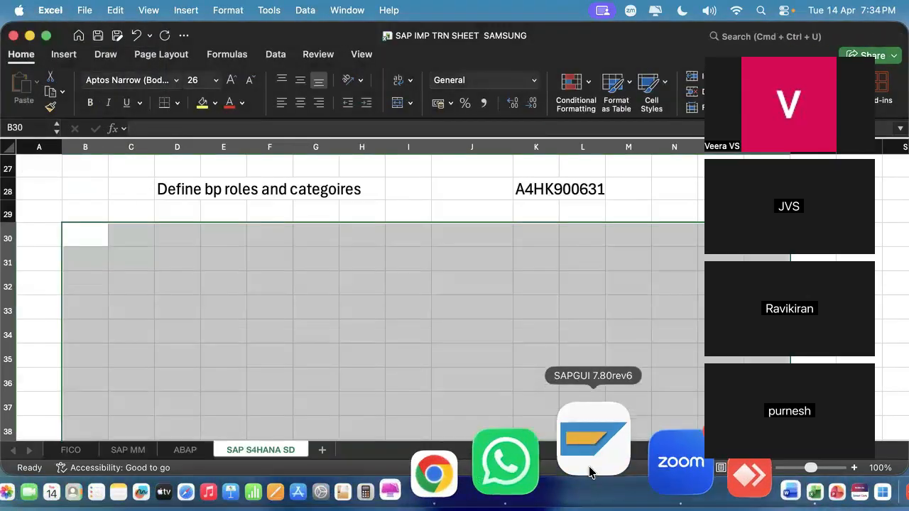
click(589, 470)
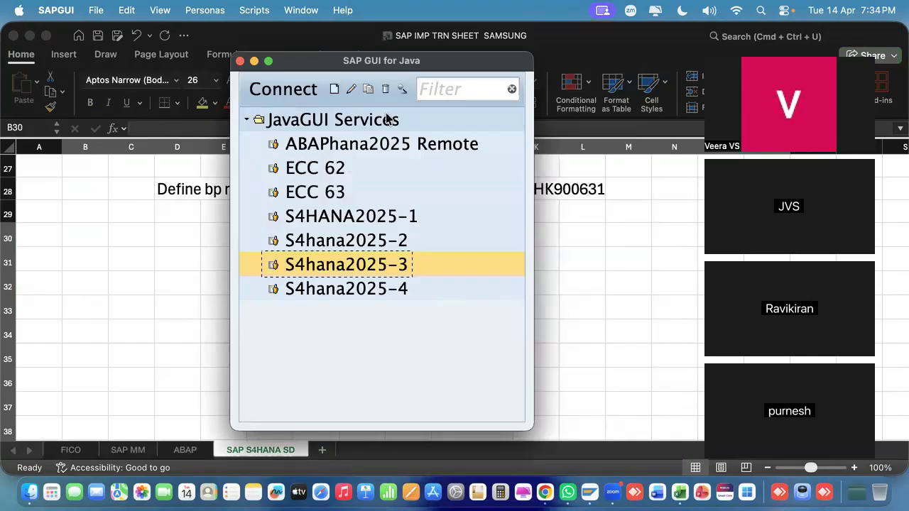
Open the S4hana2025-3 connection from the JavaGUI services list
drag(380, 64, 391, 67)
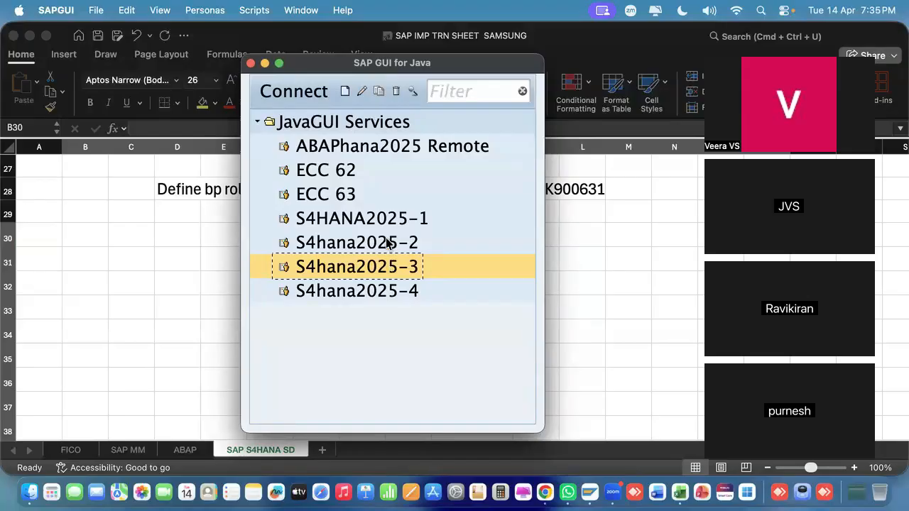
click(388, 244)
click(388, 267)
double_click(388, 267)
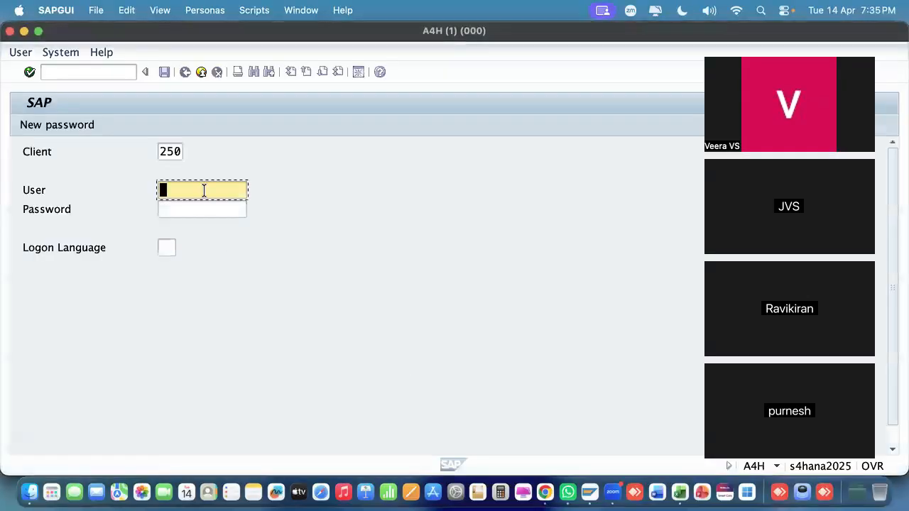
Log on to client 250 as user best with the account password
text(best)
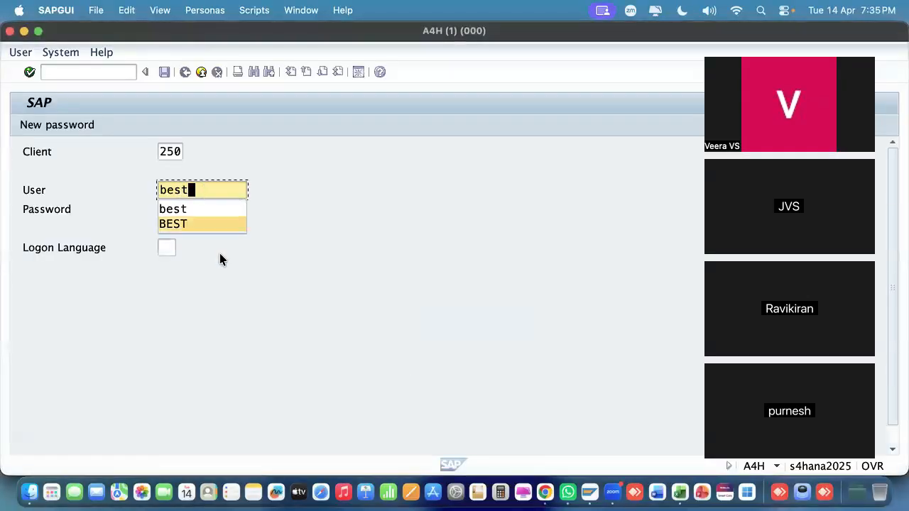
key(Escape)
click(215, 210)
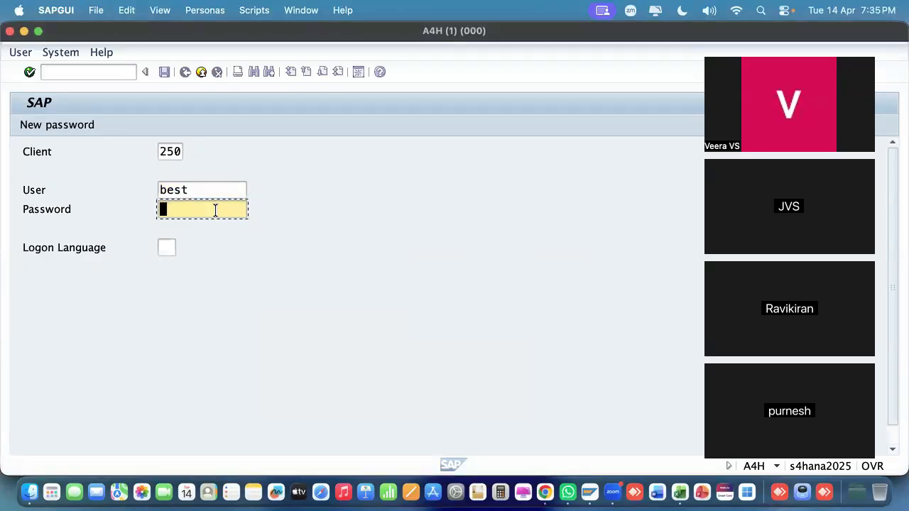
text(**********)
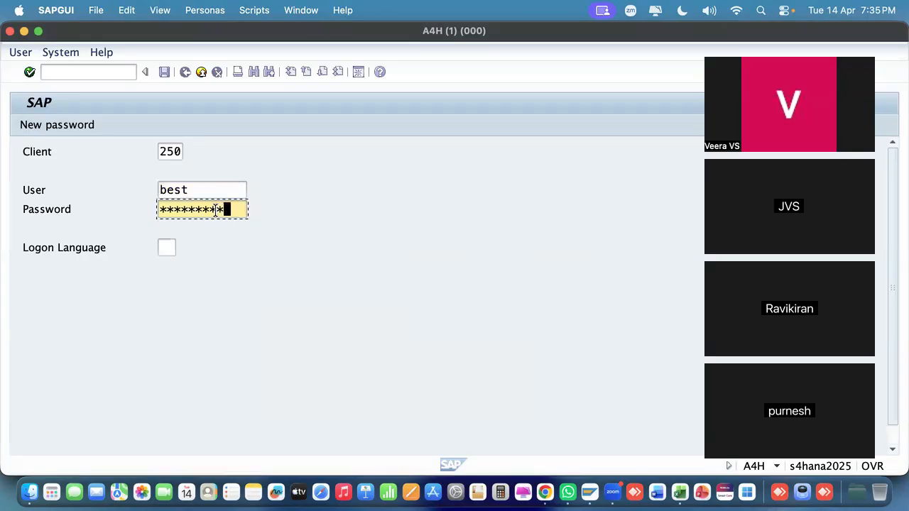
key(Return)
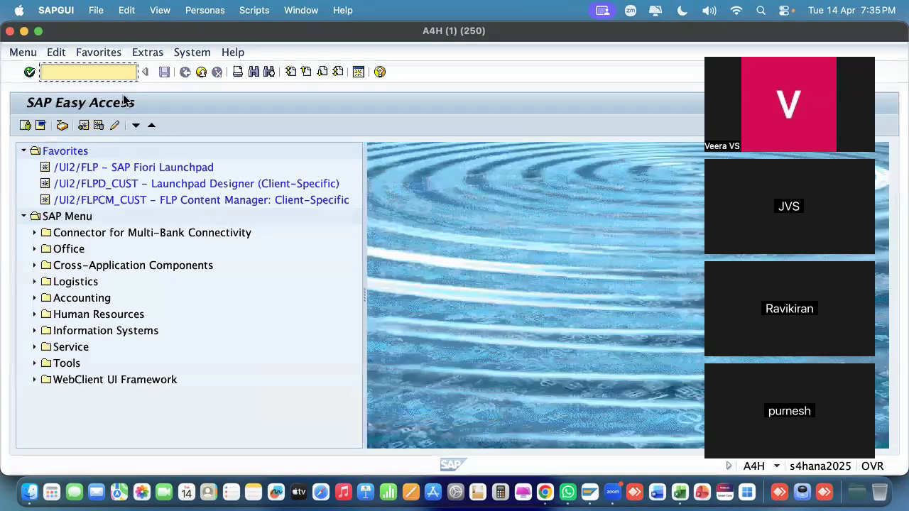
Run transaction spro and display the SAP Reference IMG
text(spro)
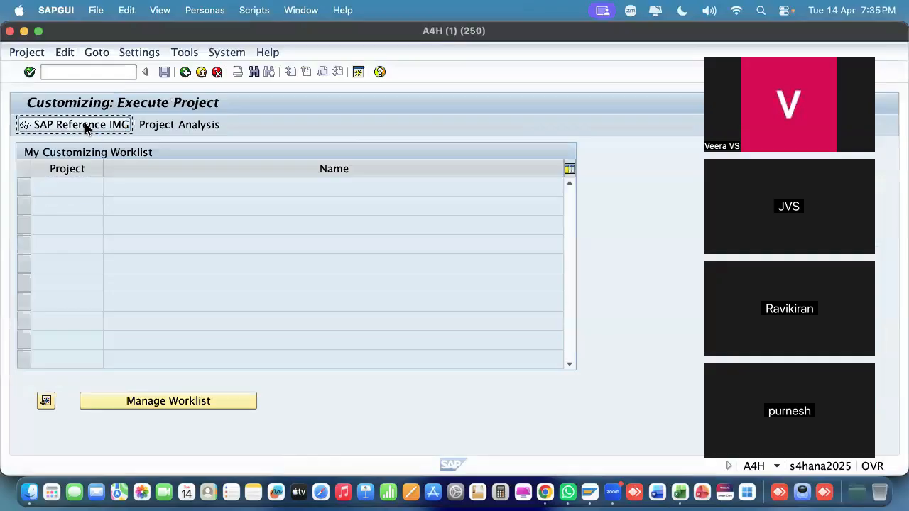
click(85, 124)
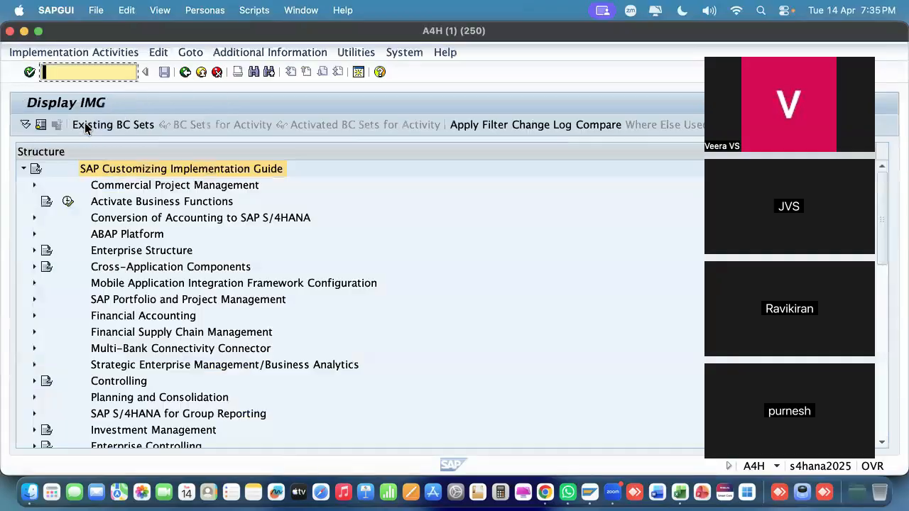
Move the SAP and Excel windows aside and reveal the files on the desktop
drag(294, 37, 290, 292)
click(251, 63)
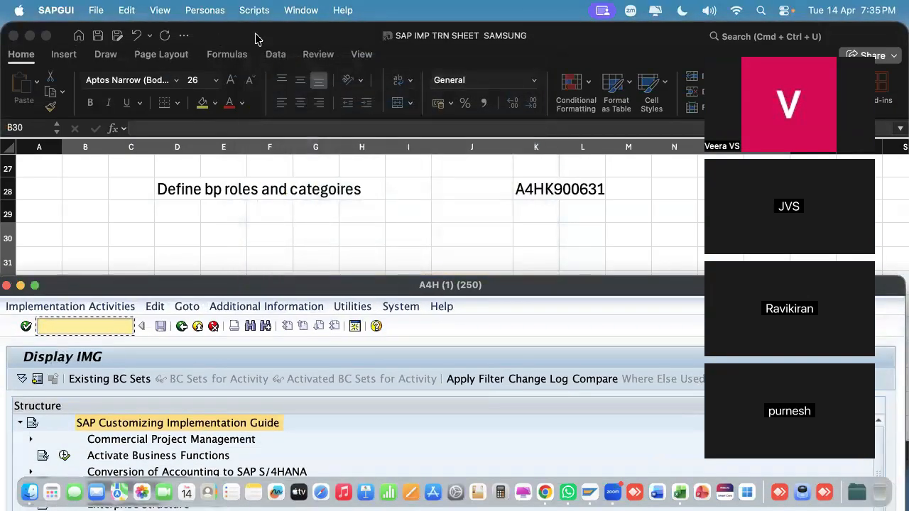
drag(255, 35, 688, 23)
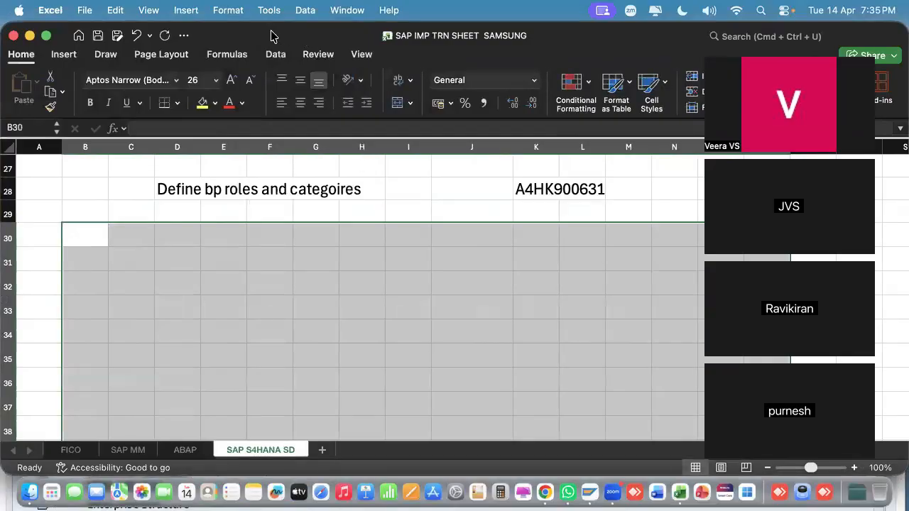
drag(273, 32, 497, 32)
drag(130, 287, 122, 349)
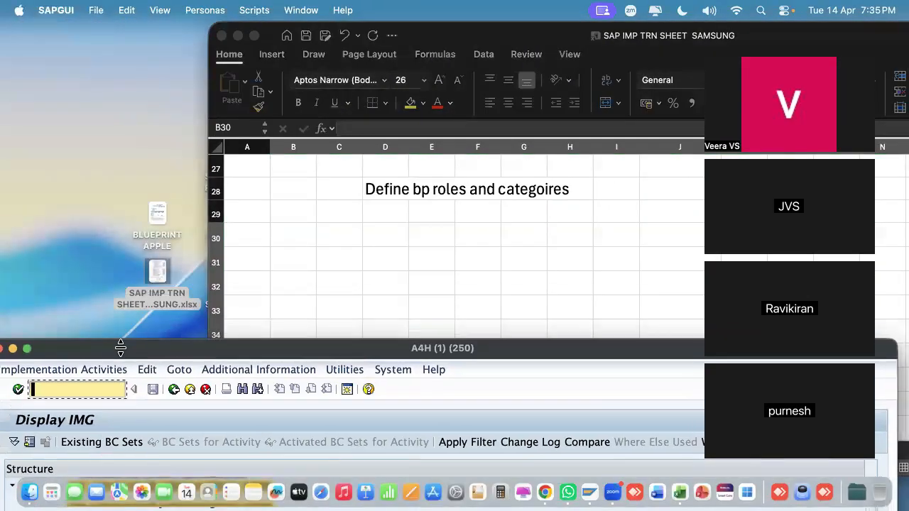
click(116, 270)
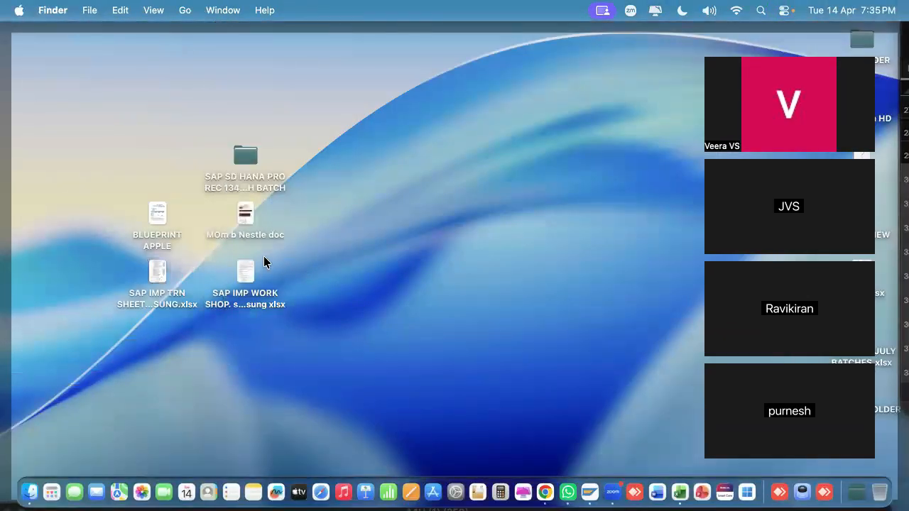
Open the BLUEPRINT APPLE document from the desktop in Word
click(158, 275)
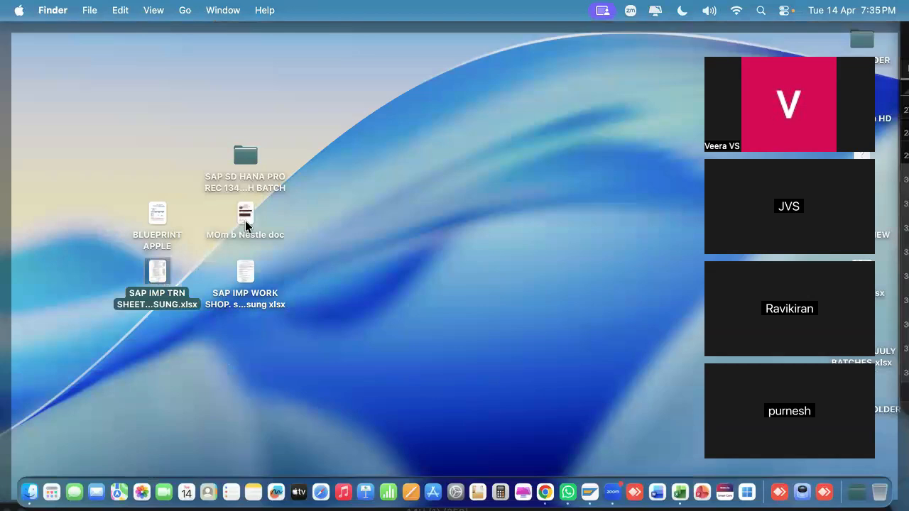
click(155, 214)
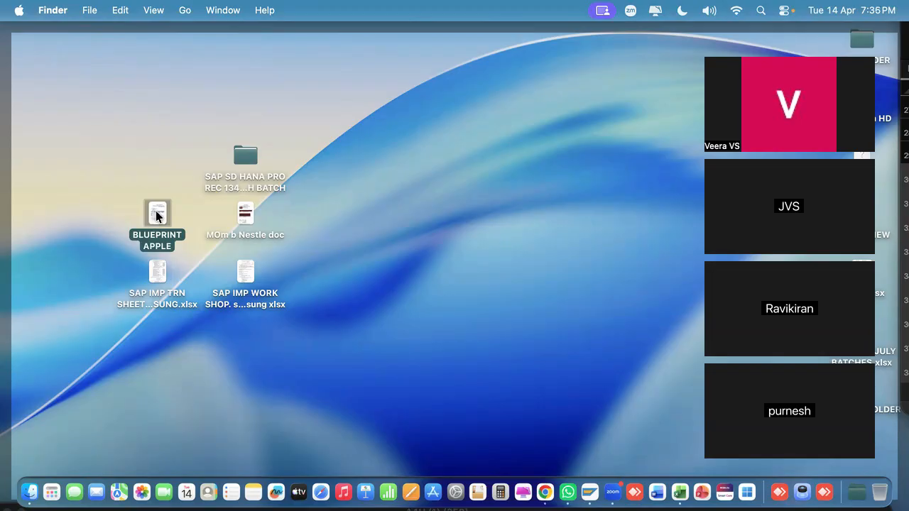
double_click(156, 216)
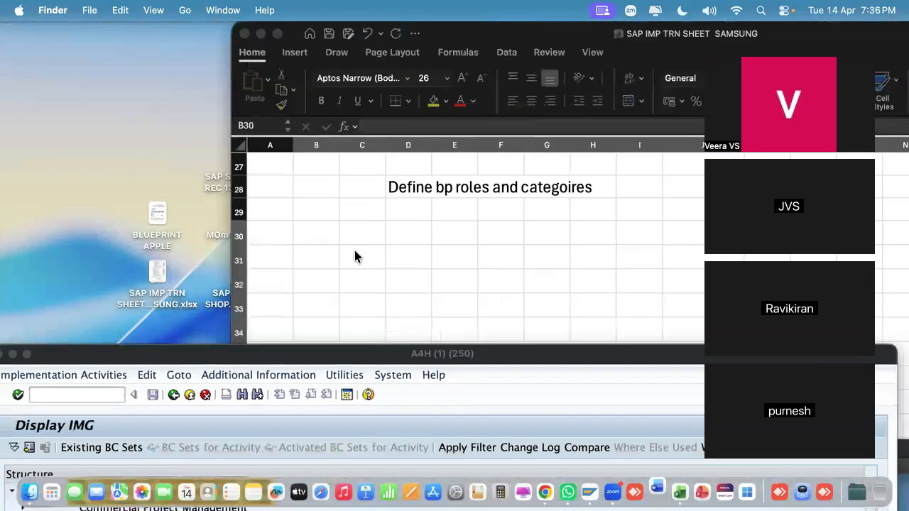
click(66, 208)
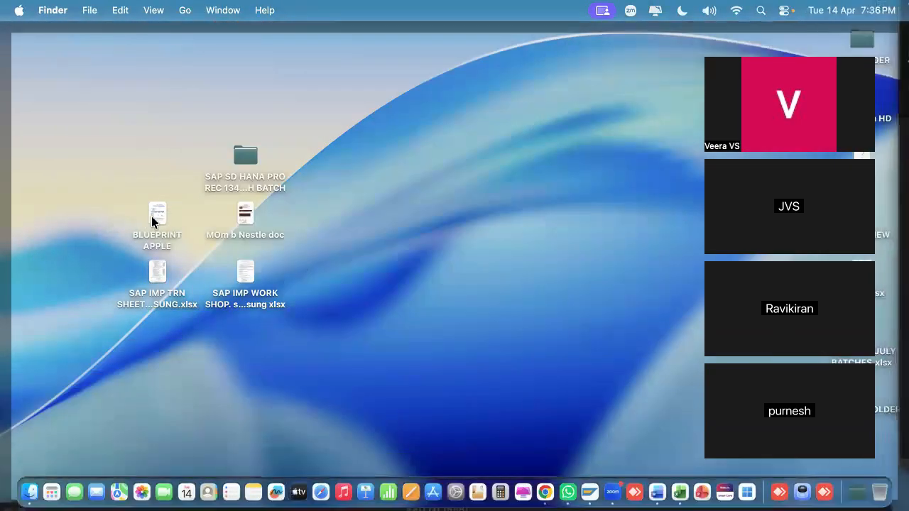
double_click(160, 216)
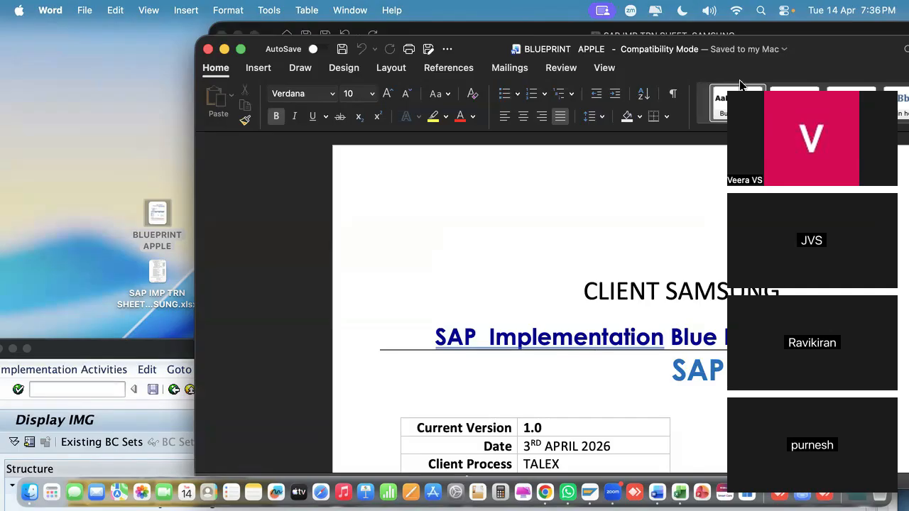
Skim the blueprint document to its last page, minimize it and return to the SAP Display IMG window
drag(797, 46, 686, 34)
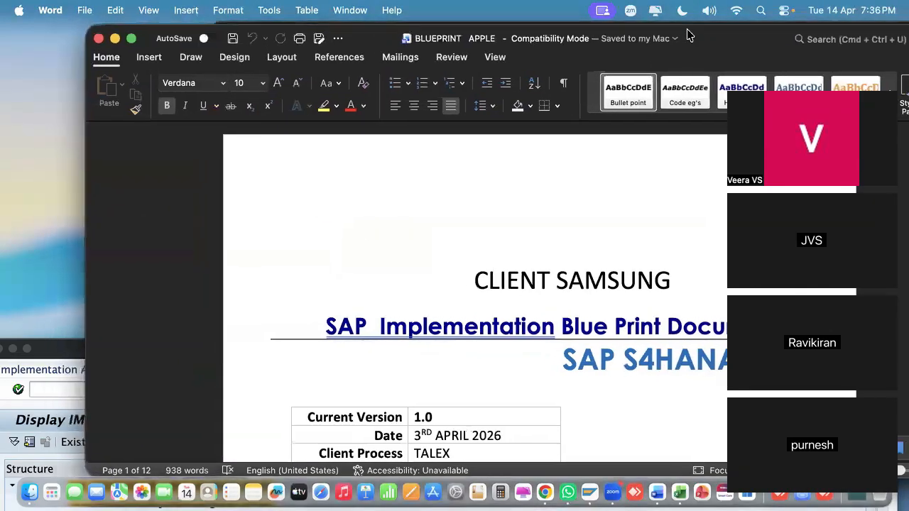
scroll(655, 307, down, 10)
scroll(654, 308, down, 20)
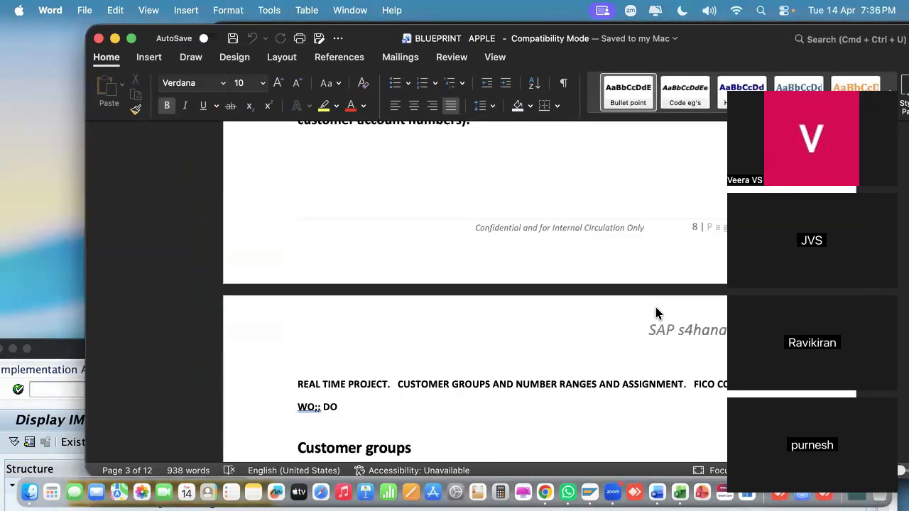
click(114, 38)
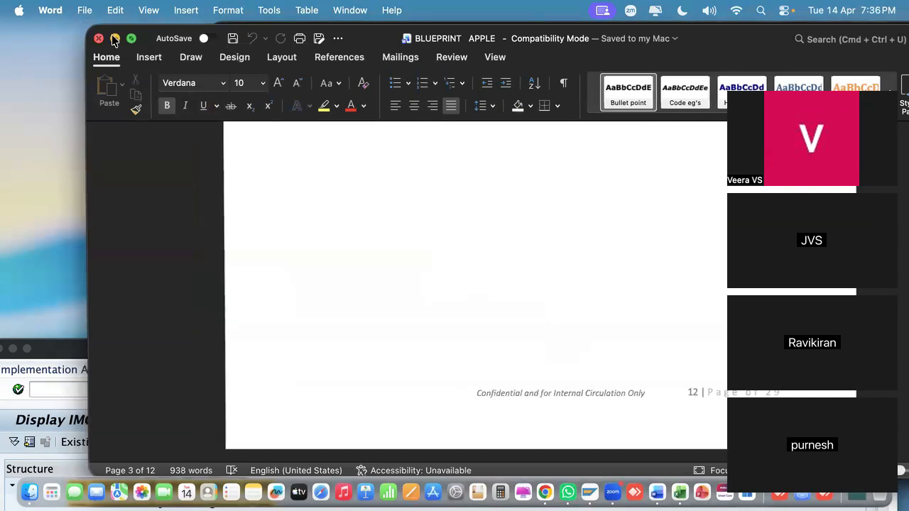
drag(223, 355, 290, 37)
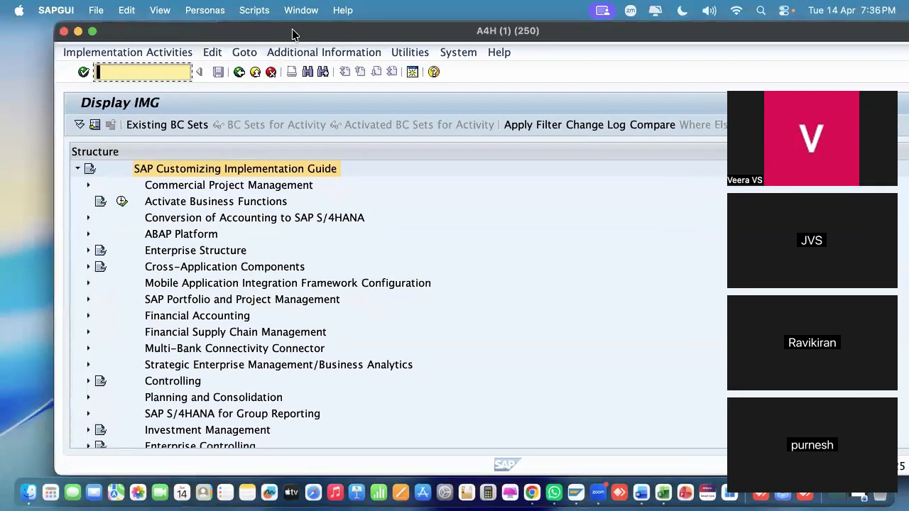
Expand the IMG structure through Cross-Application Components, SAP Business Partner and Business Partner down to Basic Settings
click(93, 273)
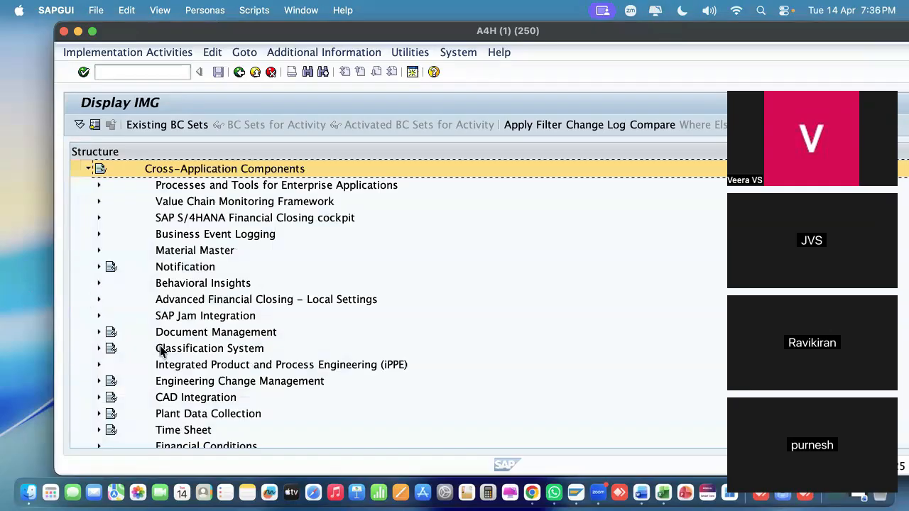
scroll(162, 349, down, 3)
scroll(162, 400, down, 1)
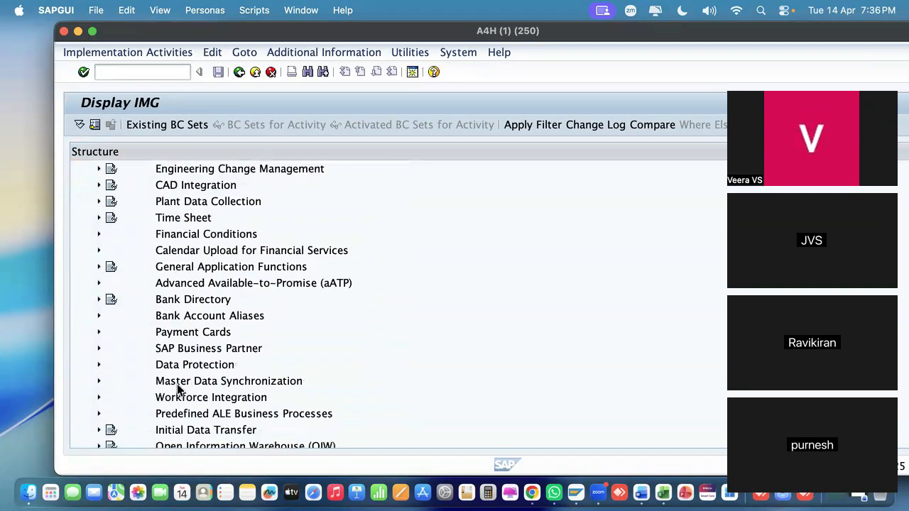
click(190, 353)
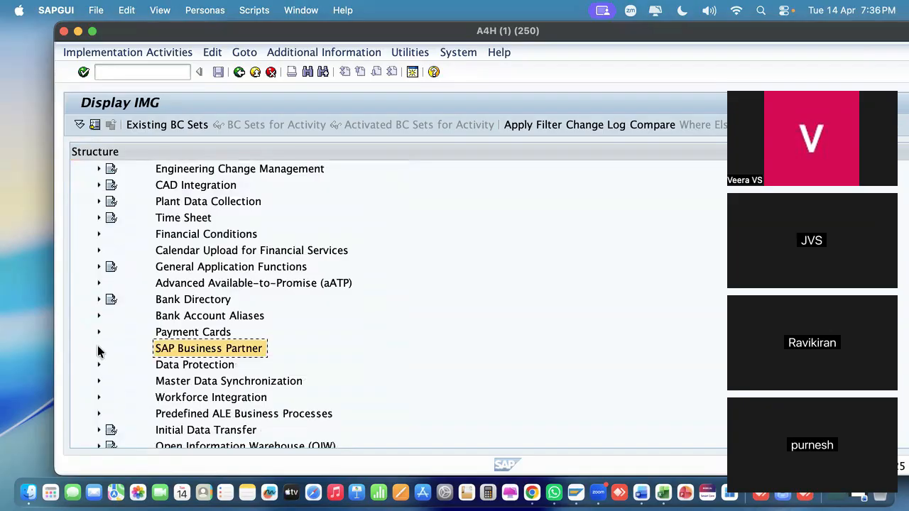
click(99, 349)
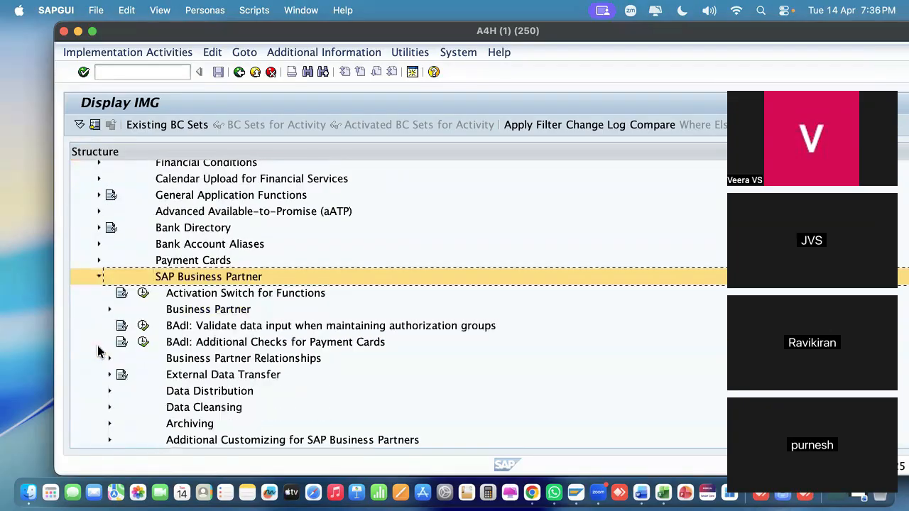
click(109, 309)
click(120, 327)
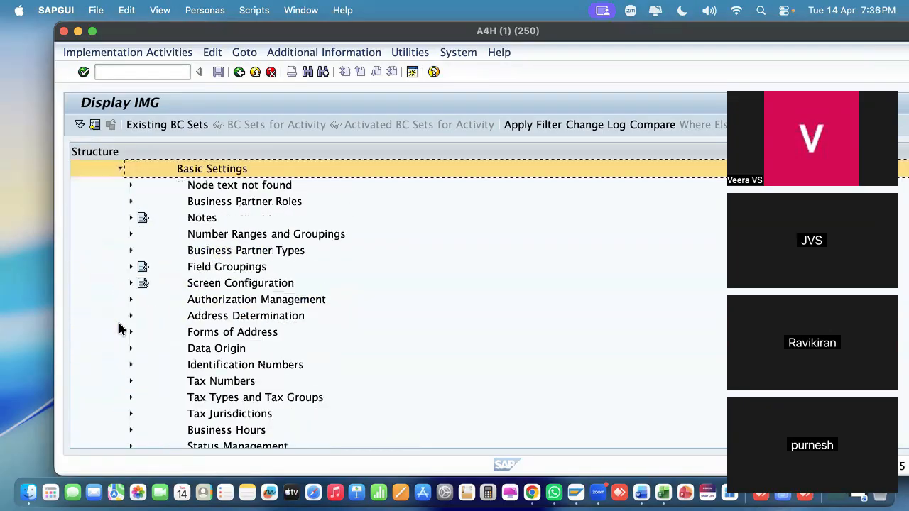
Look at the Define BP Roles activity under Business Partner Roles and return to the IMG structure
scroll(207, 333, up, 3)
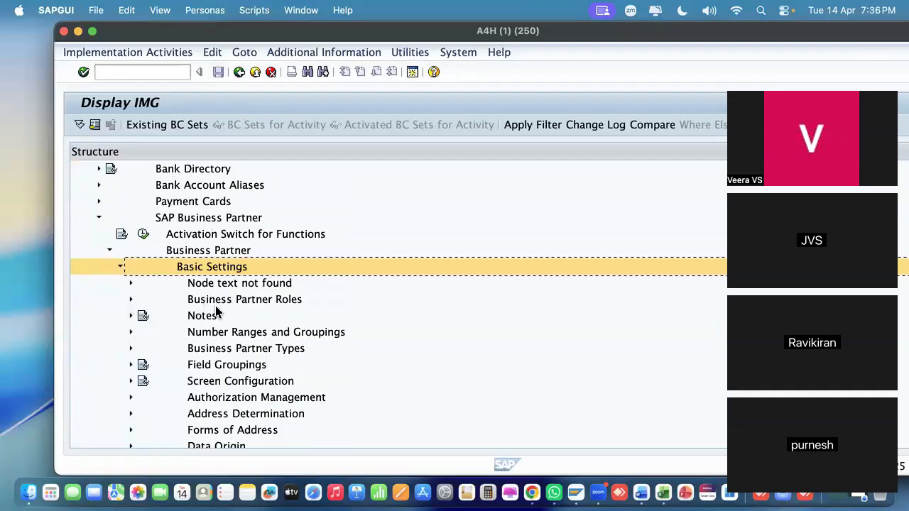
click(131, 300)
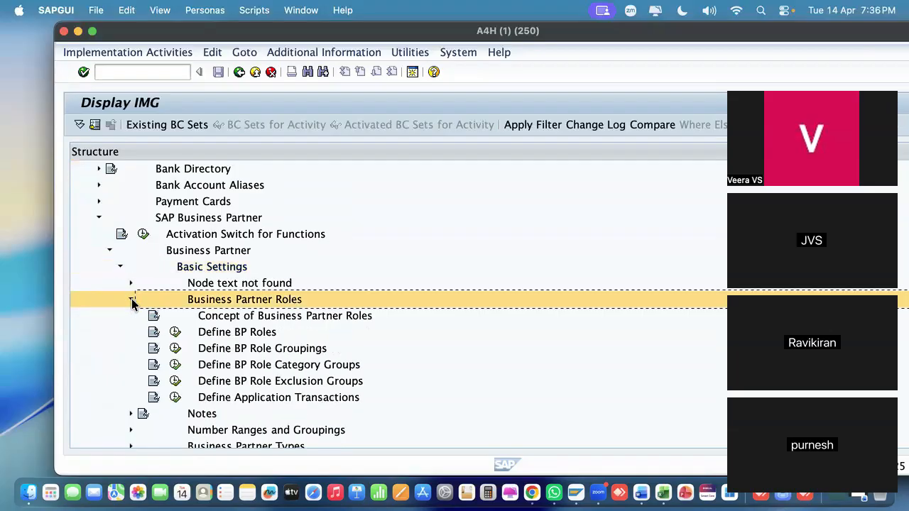
click(175, 332)
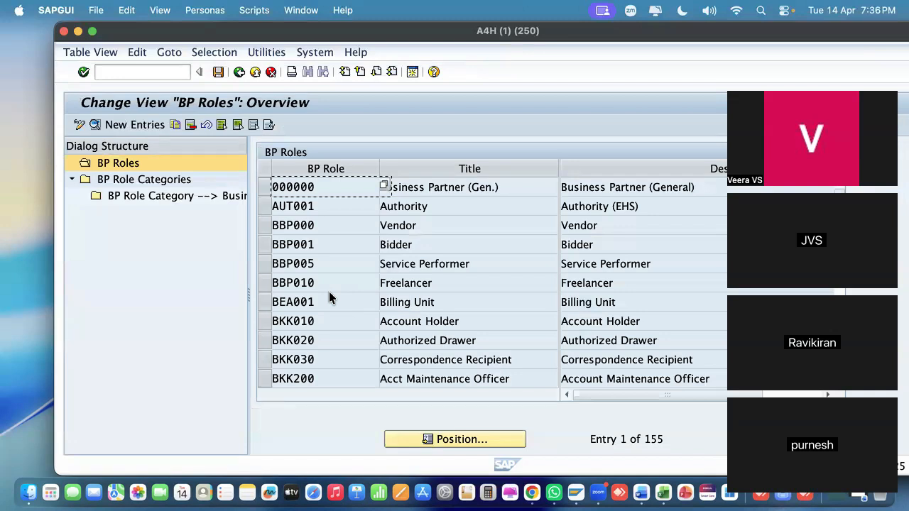
click(239, 73)
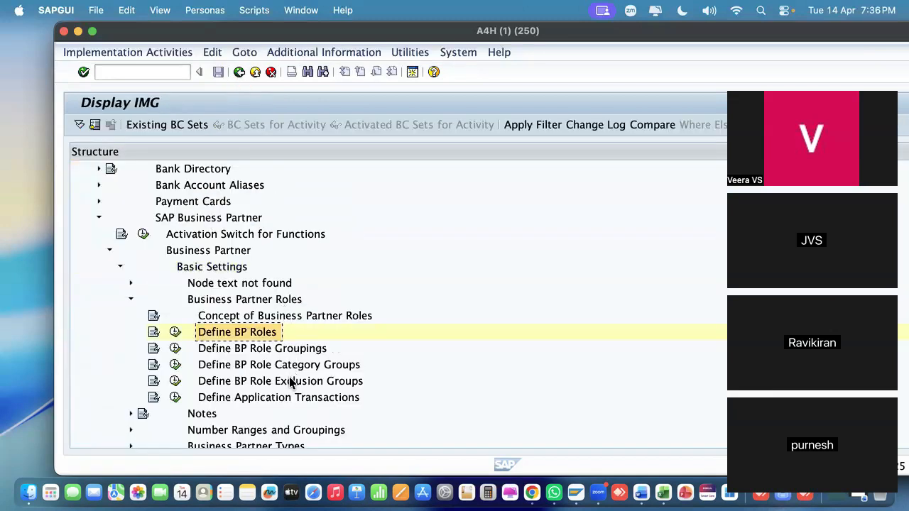
Run Define Number Ranges under Number Ranges and Groupings and open the BU_PARTNER intervals for editing
scroll(289, 381, down, 3)
click(254, 385)
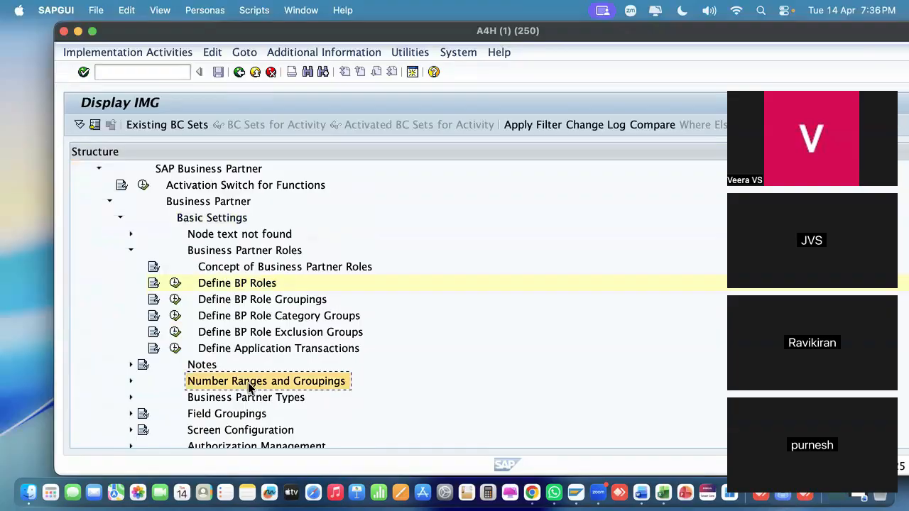
click(132, 383)
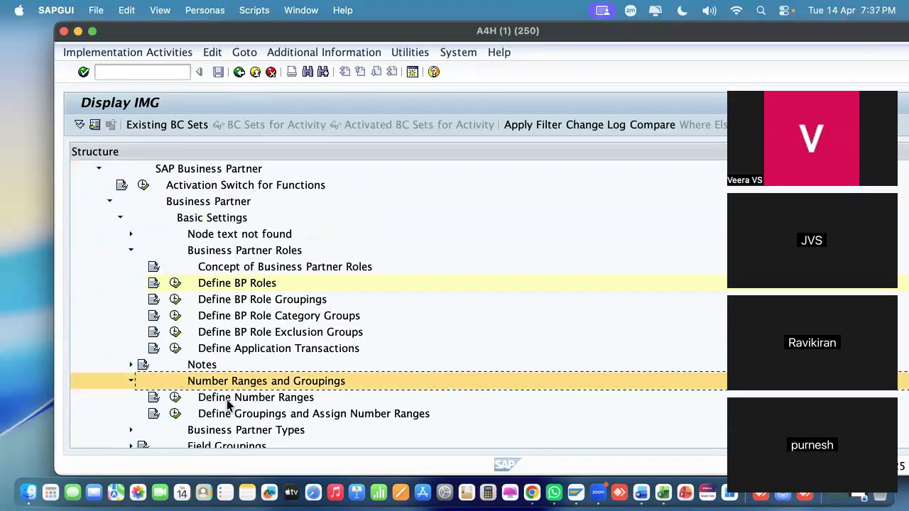
click(221, 401)
click(175, 400)
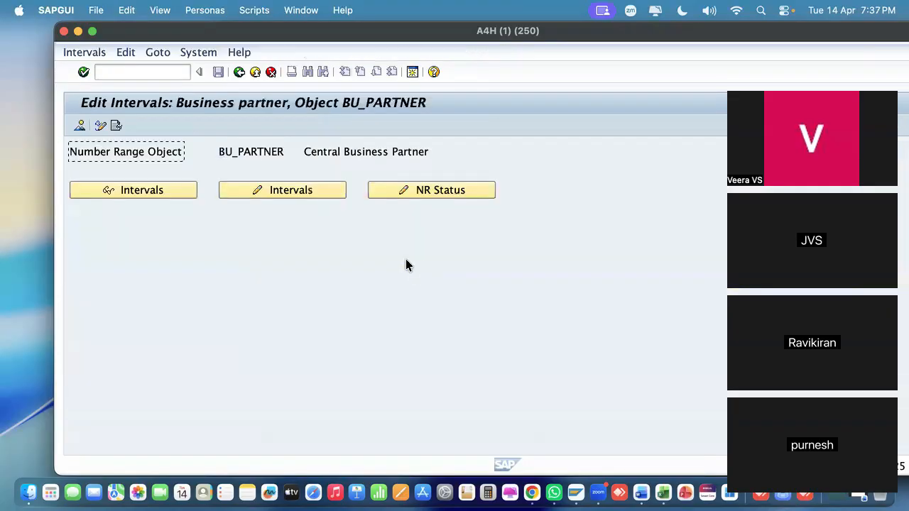
click(306, 192)
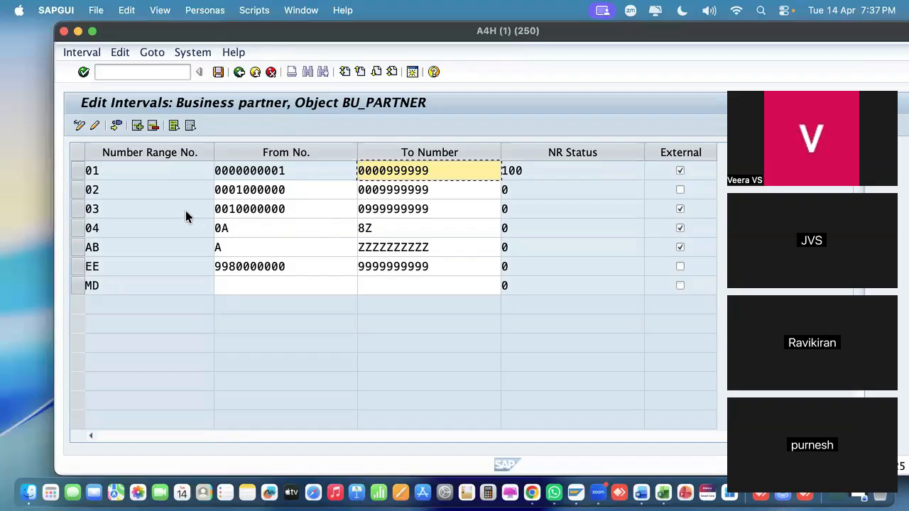
Delete the MD number range interval and save, accepting the interval transport notice
click(75, 287)
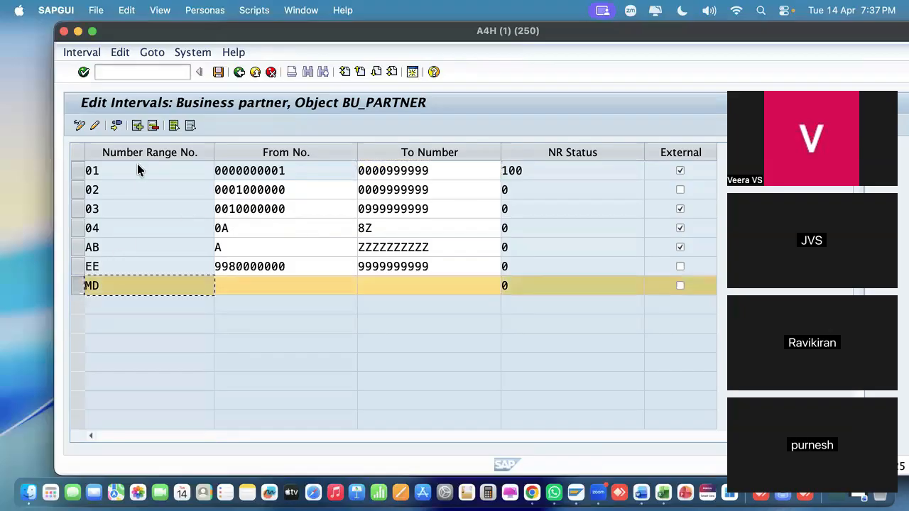
click(152, 128)
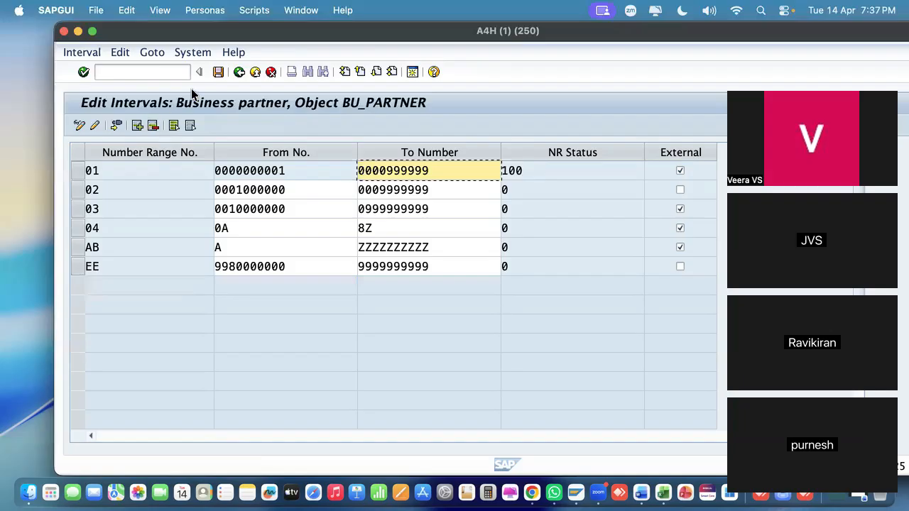
click(218, 72)
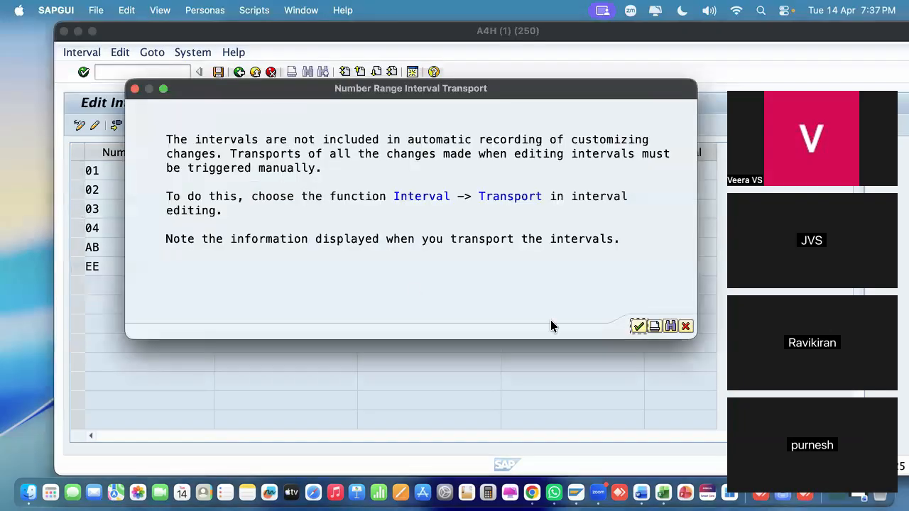
click(634, 325)
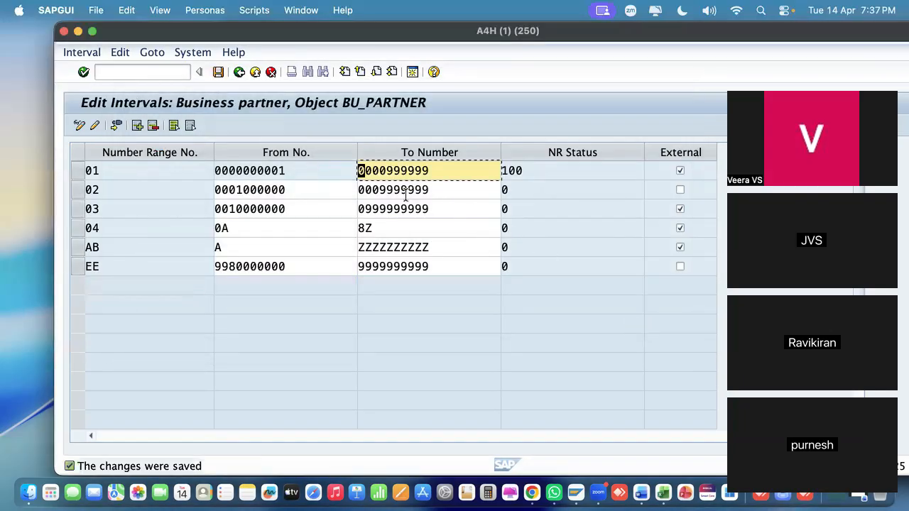
Set the To Number of interval 01 to 150 and save
click(448, 173)
double_click(418, 172)
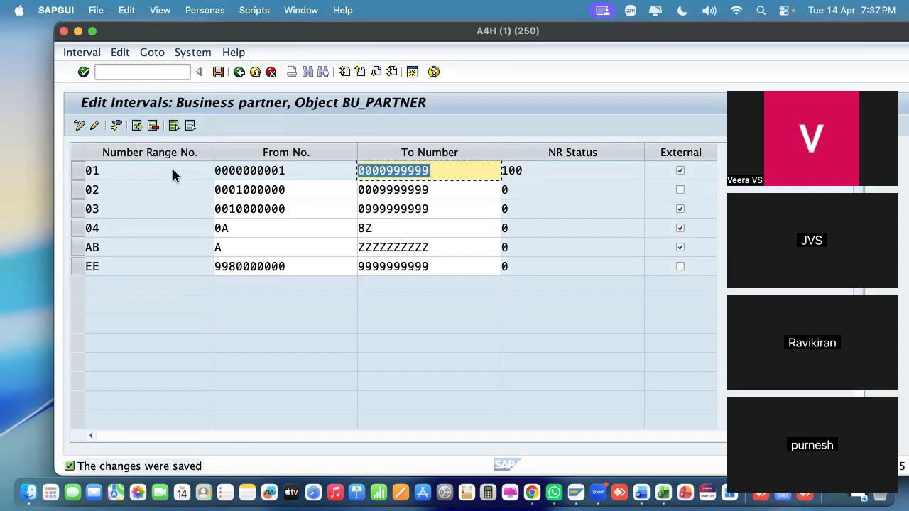
text(100)
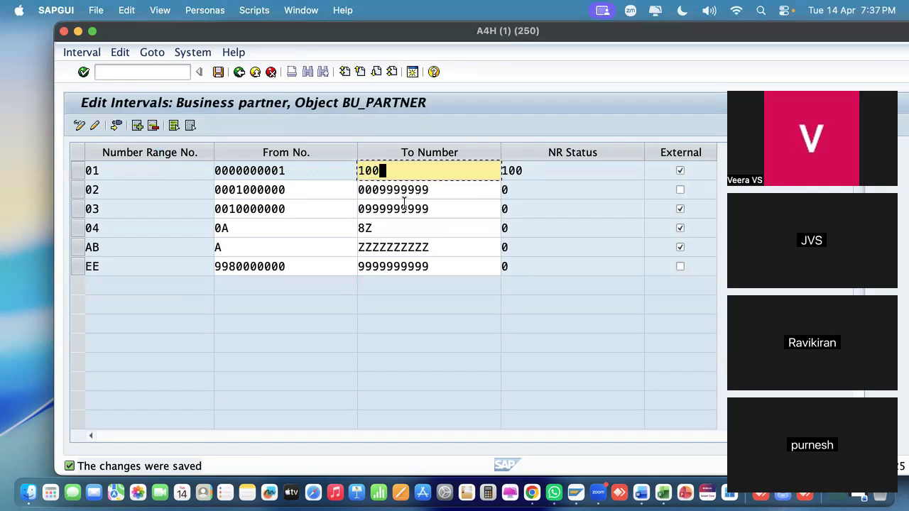
key(BackSpace)
key(BackSpace)
key(BackSpace)
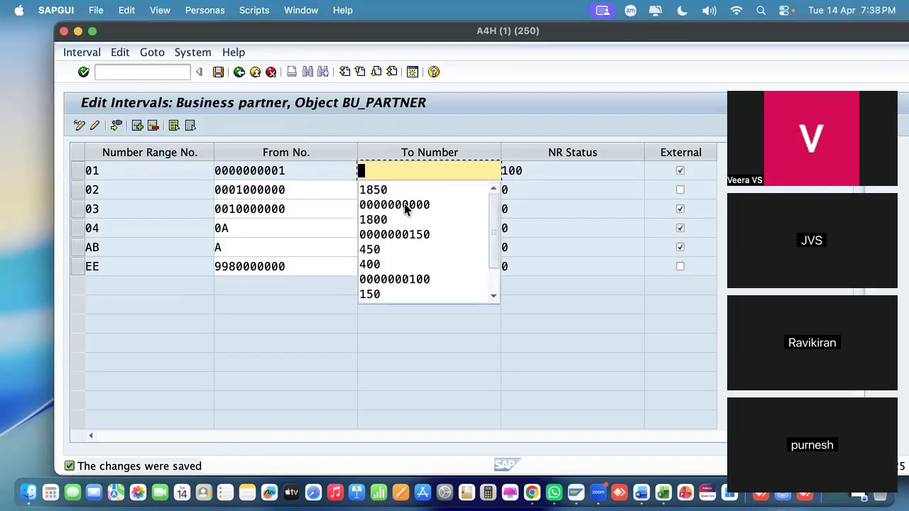
text(150)
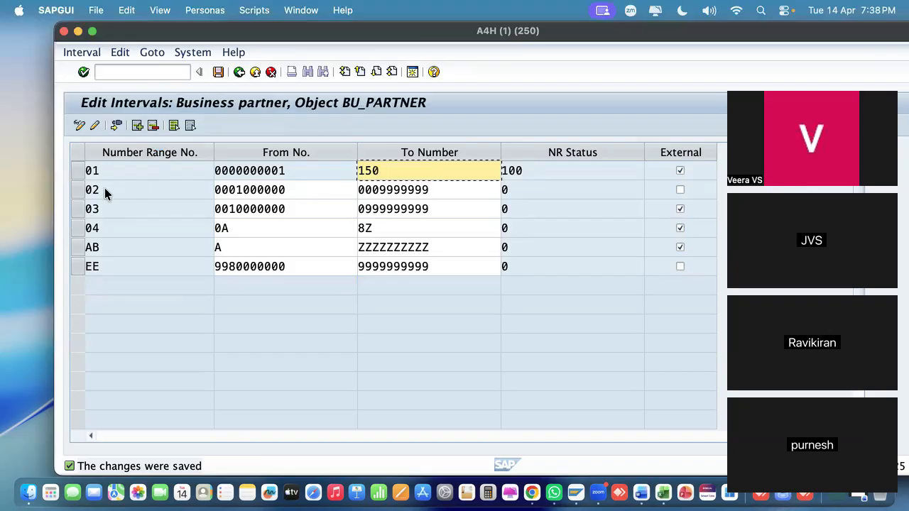
click(218, 72)
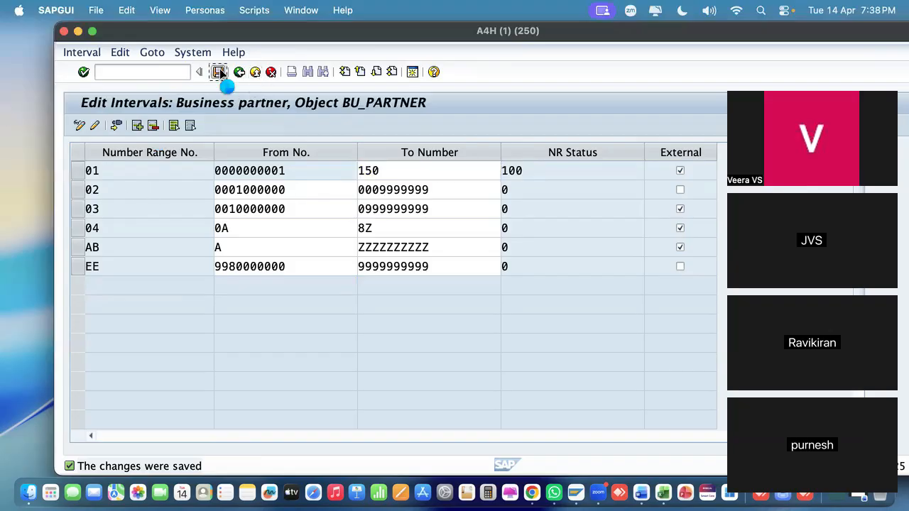
Delete the number range intervals 02, 03, 04, AB and EE
click(75, 190)
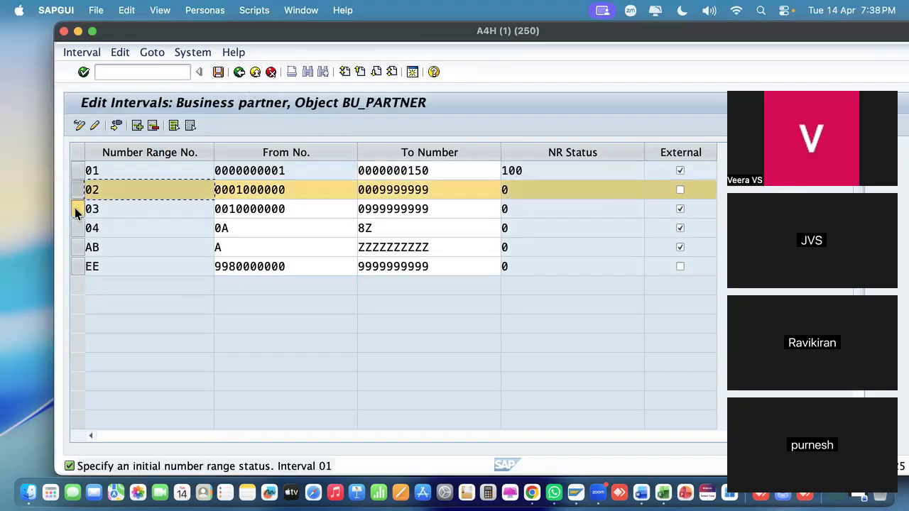
click(76, 210)
click(73, 226)
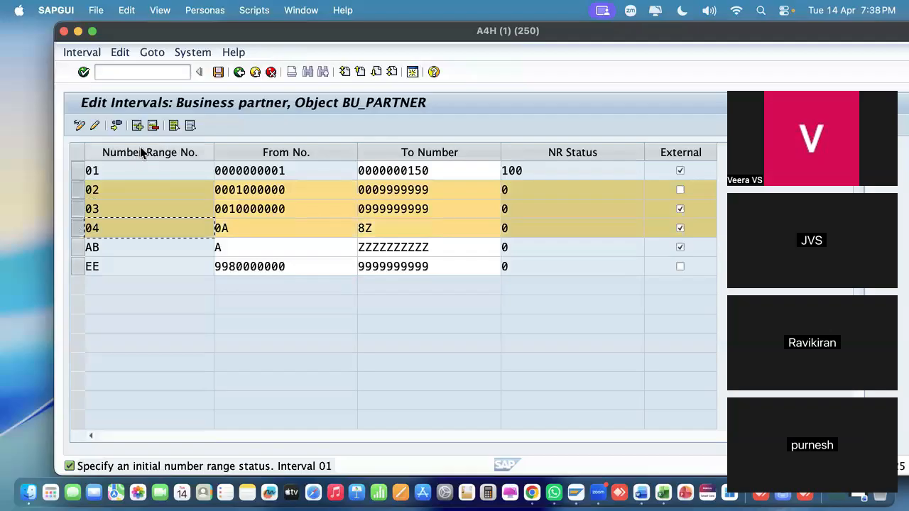
click(152, 126)
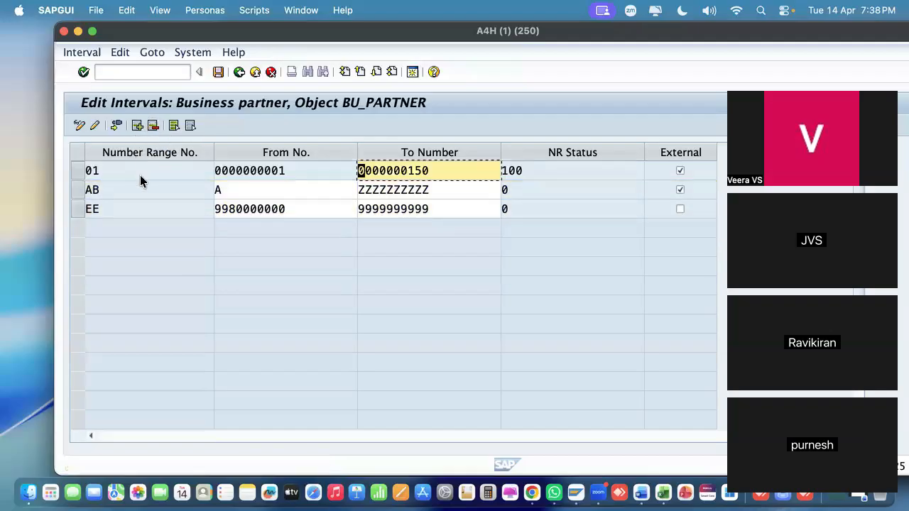
click(76, 208)
click(79, 189)
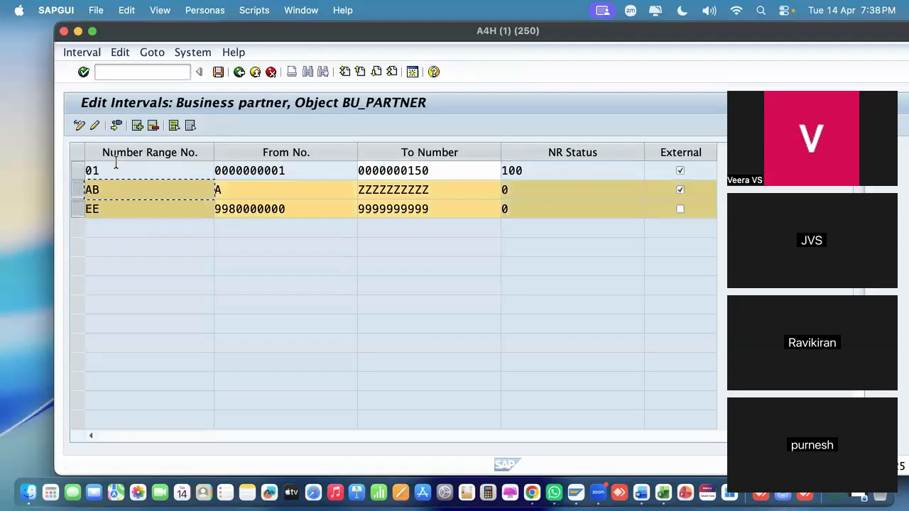
click(152, 126)
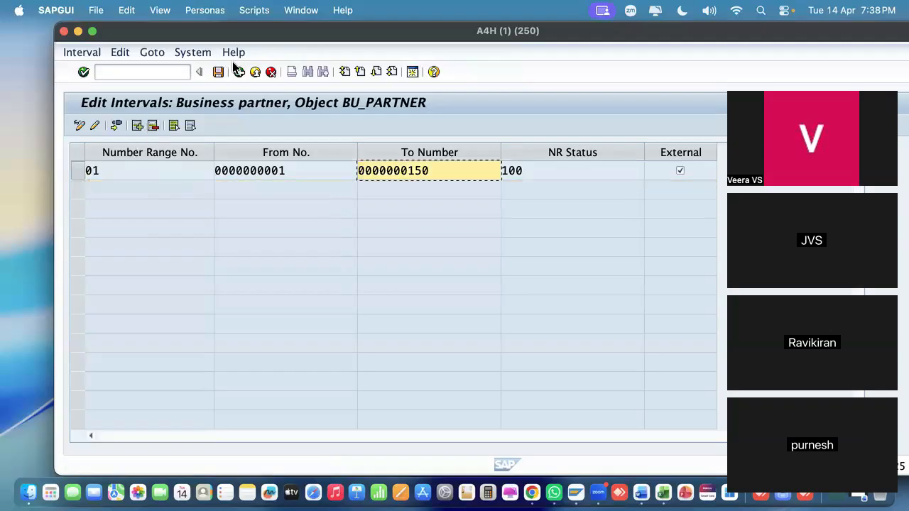
Try to delete interval 01, close the information message and check the interval's NR Status
click(78, 177)
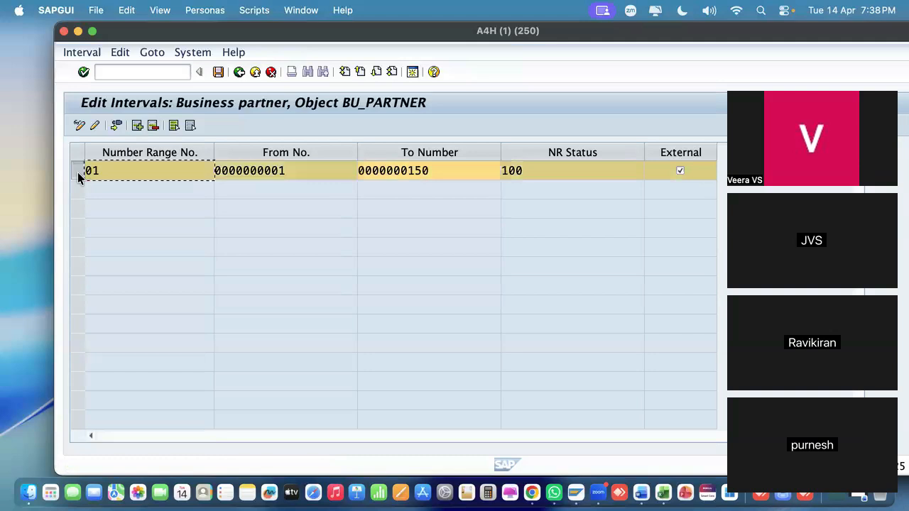
click(152, 127)
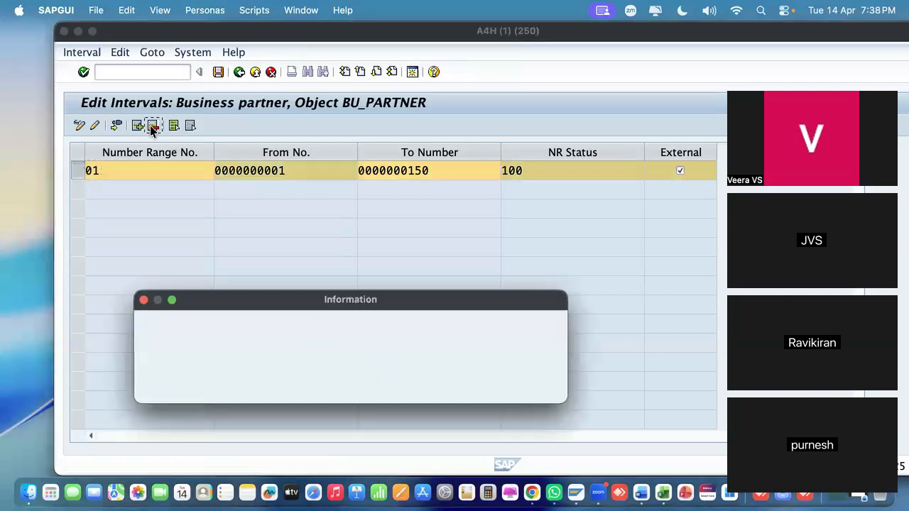
click(540, 392)
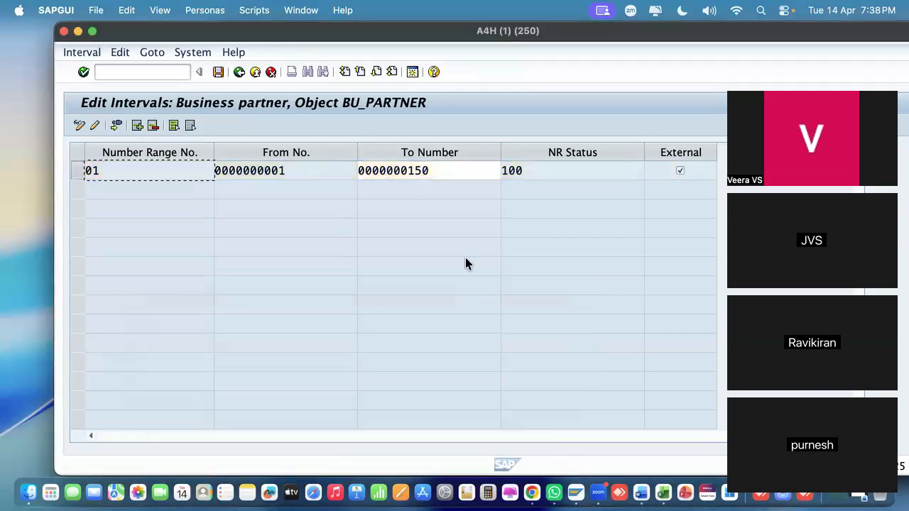
click(544, 170)
drag(533, 169, 272, 156)
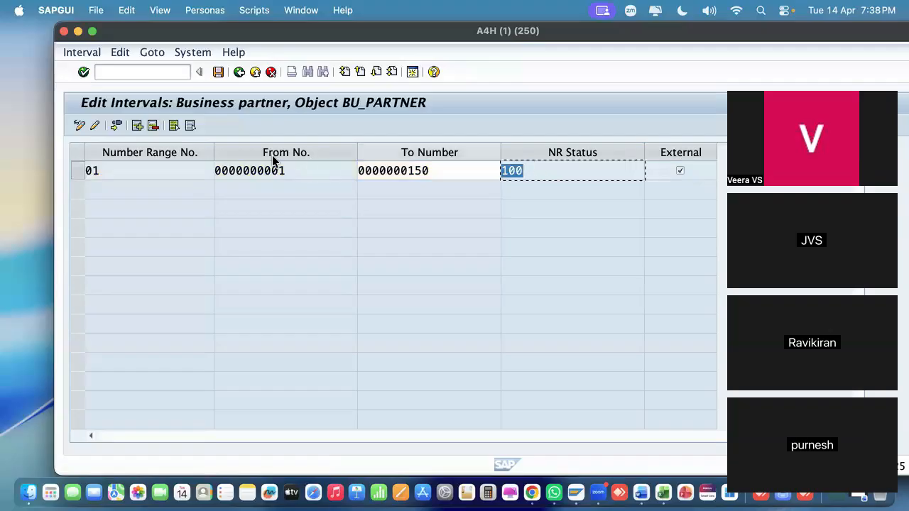
click(531, 171)
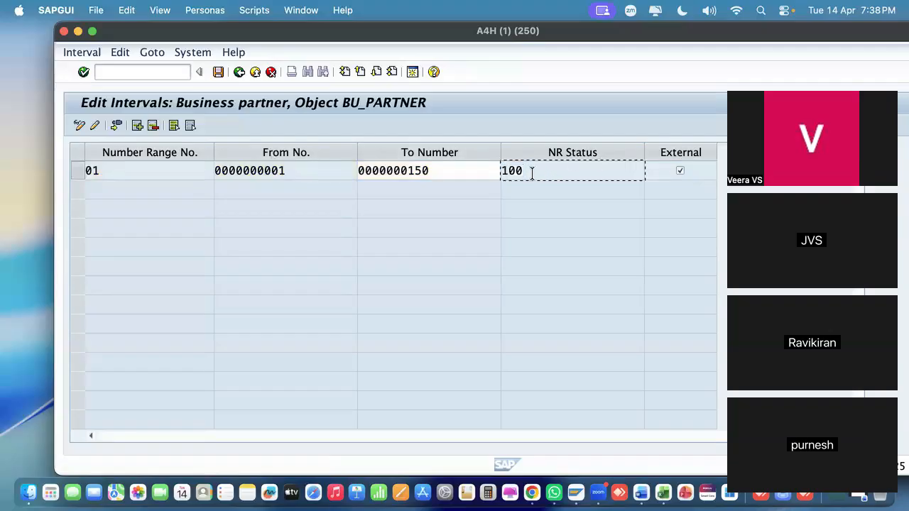
Add number range interval 02 with From No. 151 and To Number 200
click(216, 73)
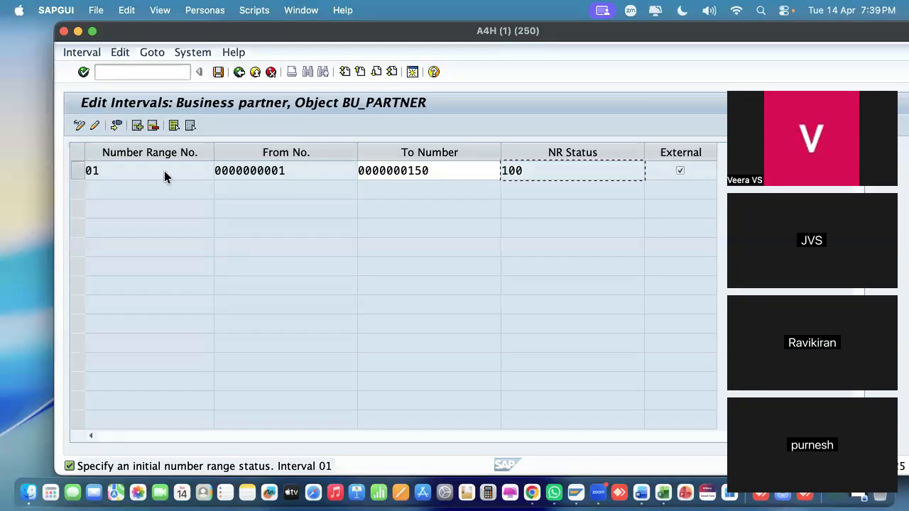
click(138, 125)
click(140, 129)
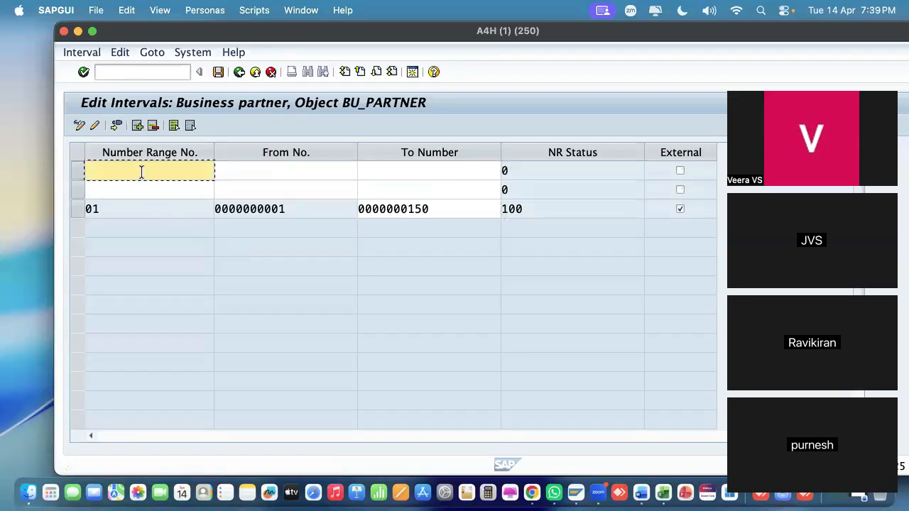
text(2)
key(Return)
key(Return)
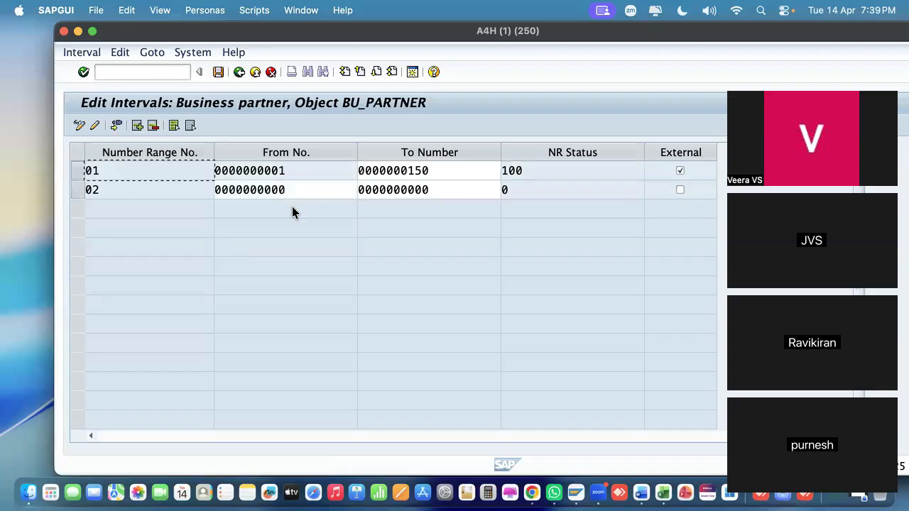
drag(302, 189, 76, 186)
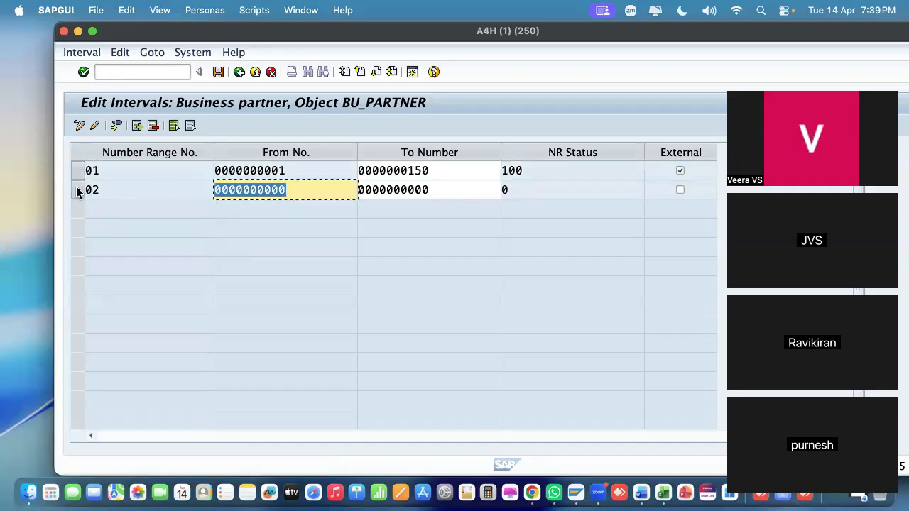
text(1)
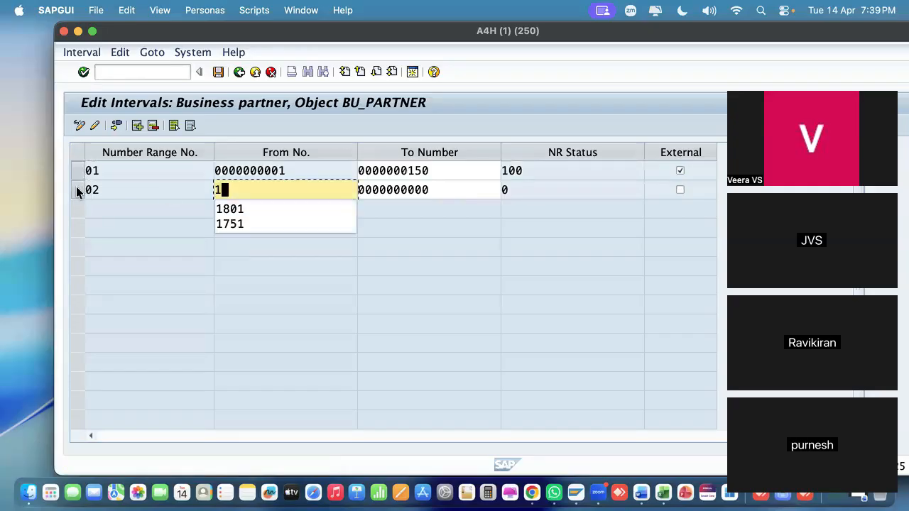
text(51)
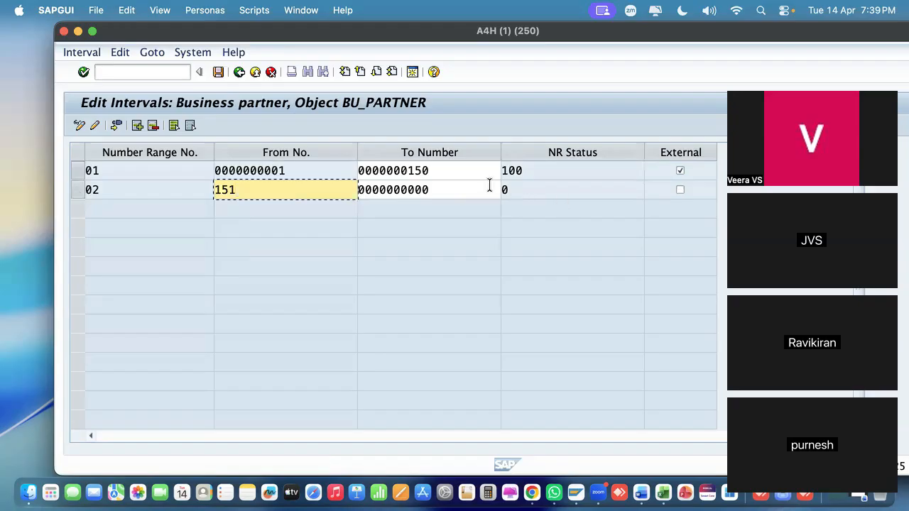
drag(489, 186, 89, 189)
text(2)
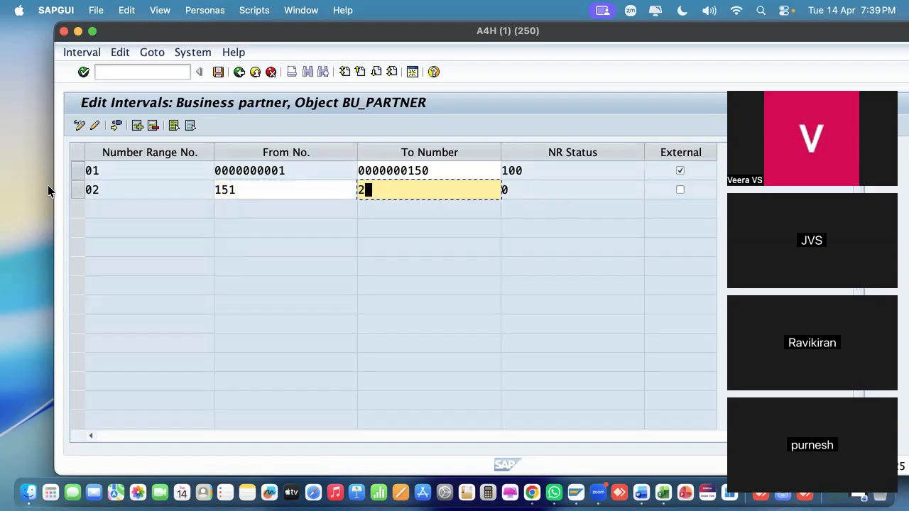
text(00)
Add number range interval 03 with From No. 201 and To Number 250, and check the free intervals
click(137, 125)
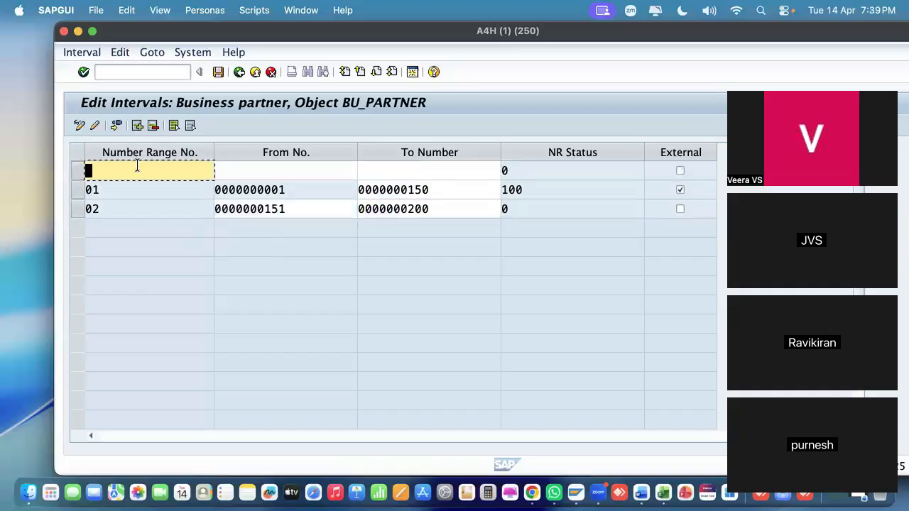
text(03)
click(279, 173)
text(201)
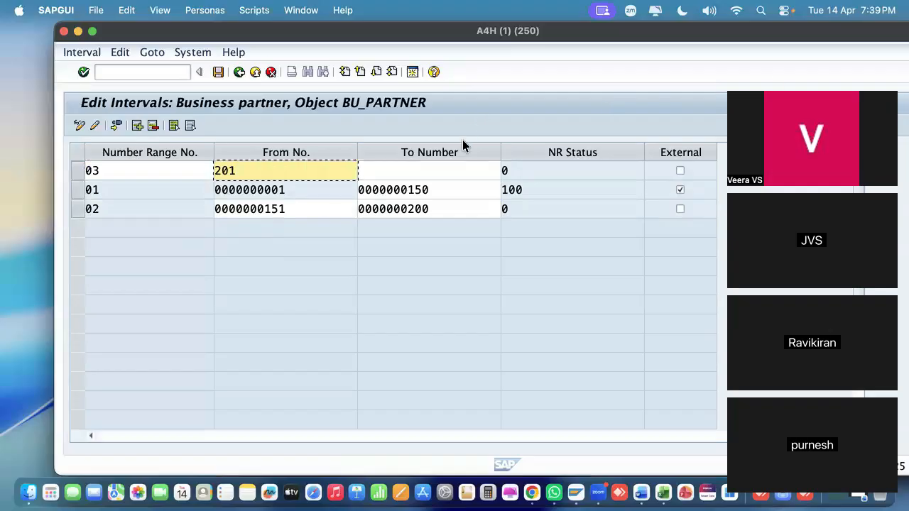
click(441, 176)
text(250)
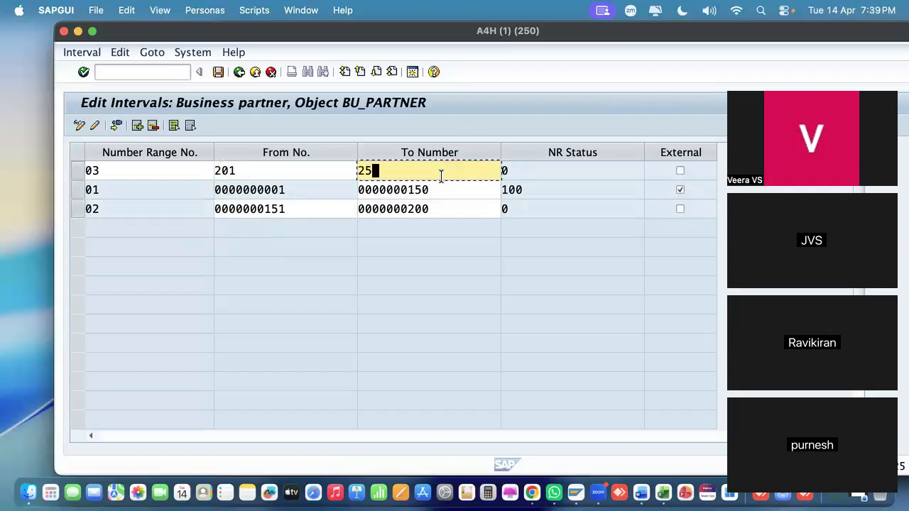
click(117, 127)
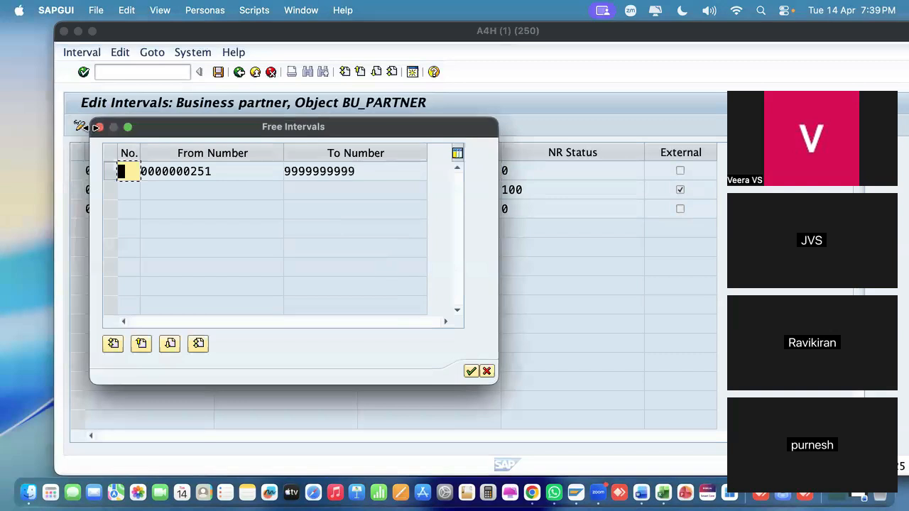
click(100, 127)
Clear the External option of interval 01 and save the BU_PARTNER intervals
click(218, 72)
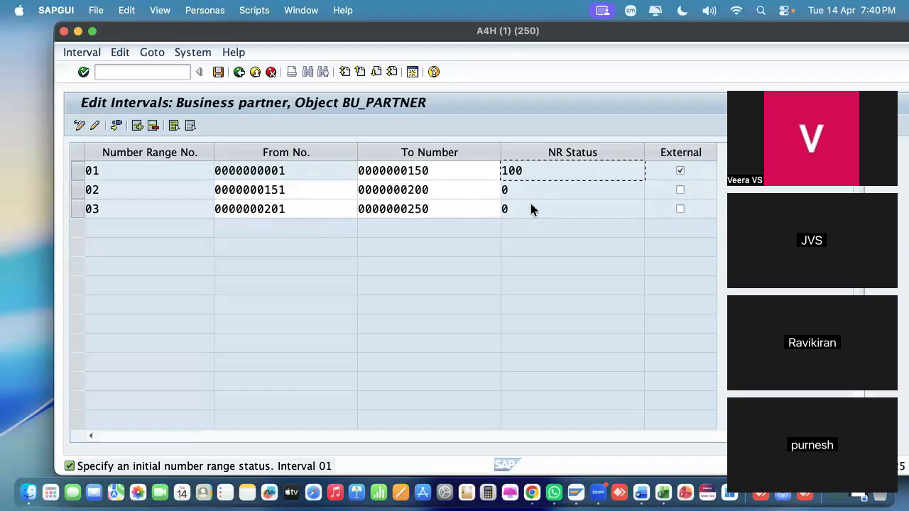
click(679, 172)
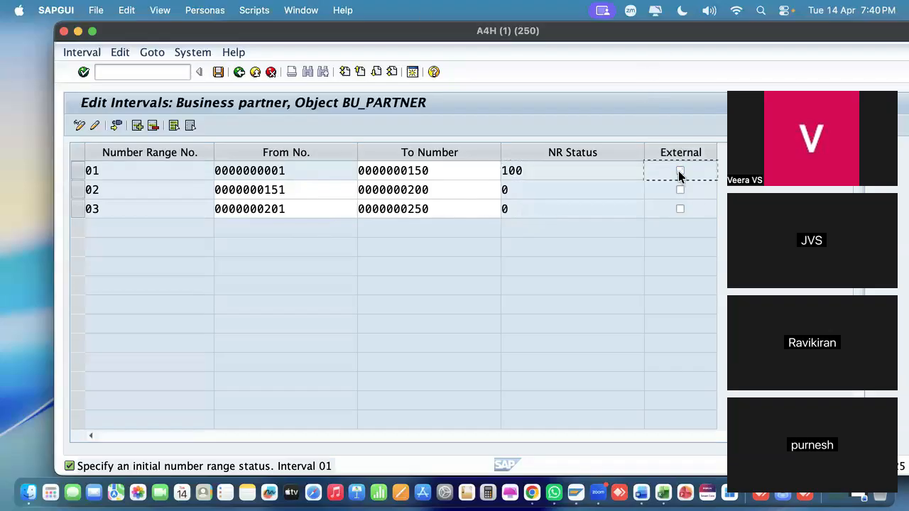
click(218, 73)
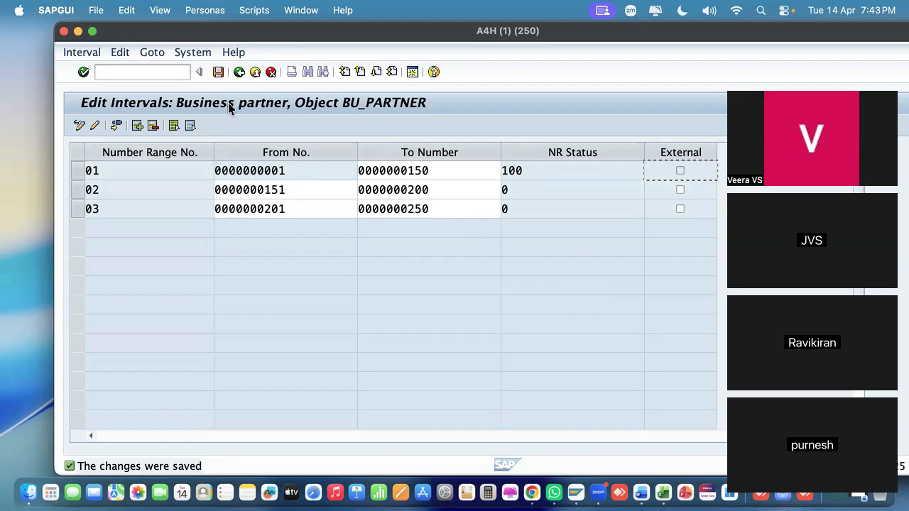
Return to the IMG structure and start new entries in Define Groupings and Assign Number Ranges
click(240, 71)
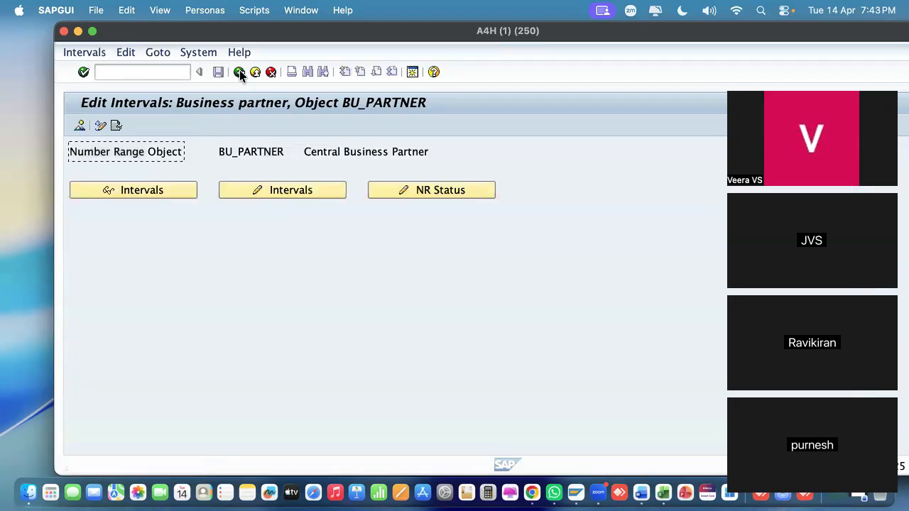
click(239, 71)
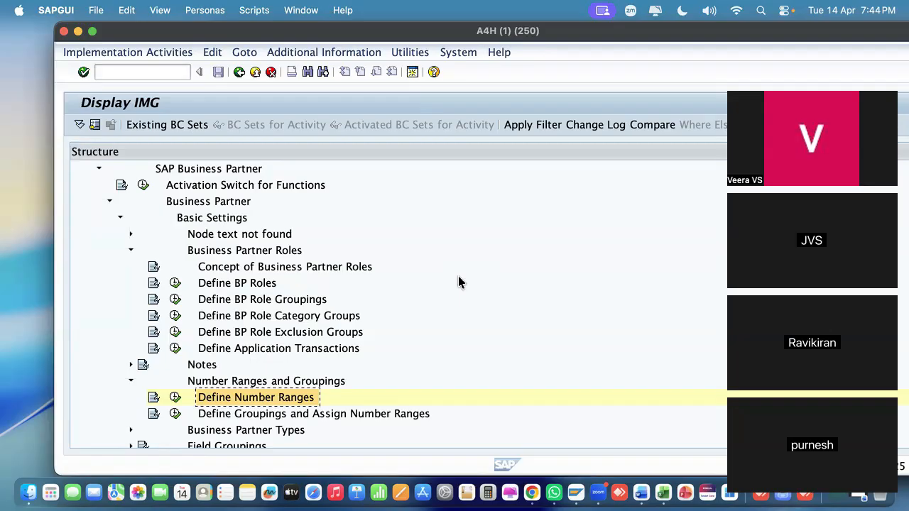
scroll(311, 256, down, 2)
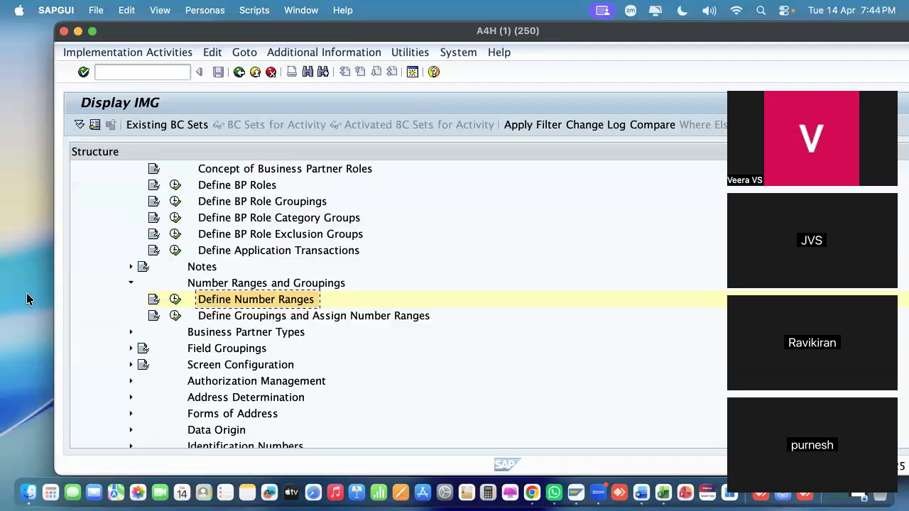
click(175, 317)
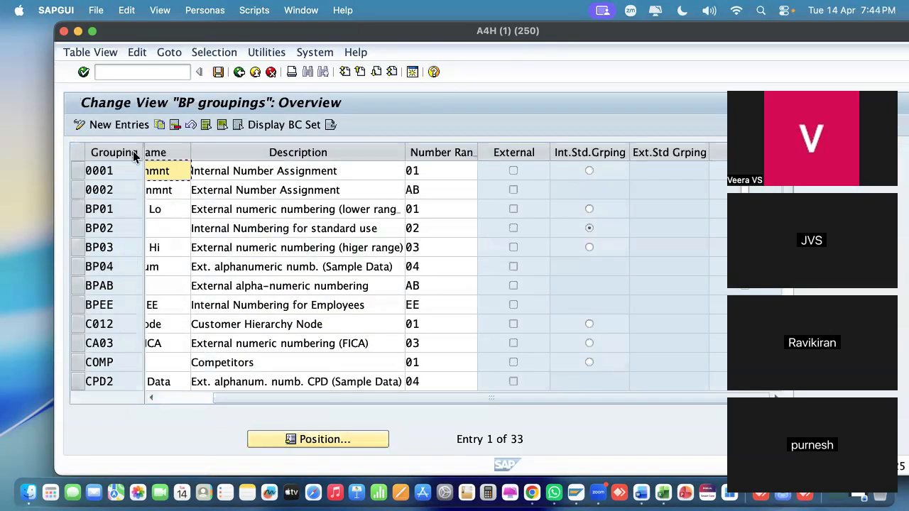
click(129, 124)
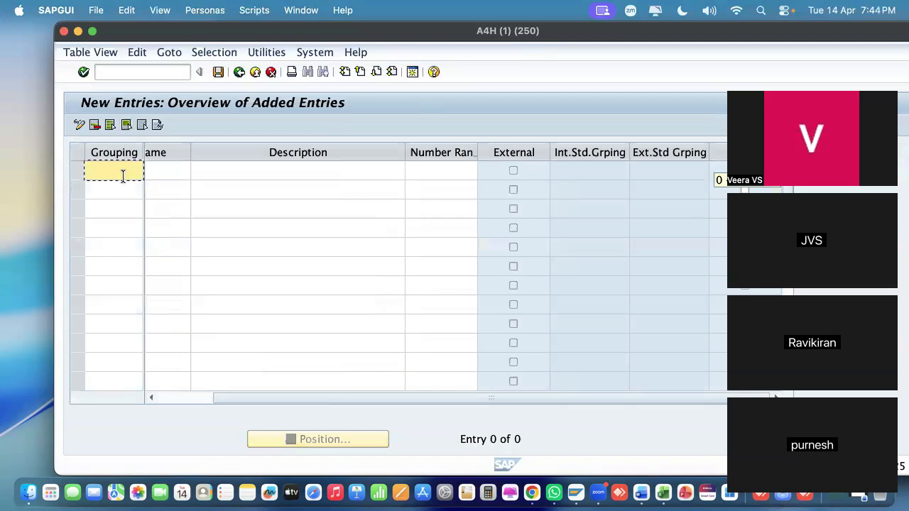
Switch to the BLUEPRINT APPLE document in Word and check which number range each BP role is assigned to
click(857, 493)
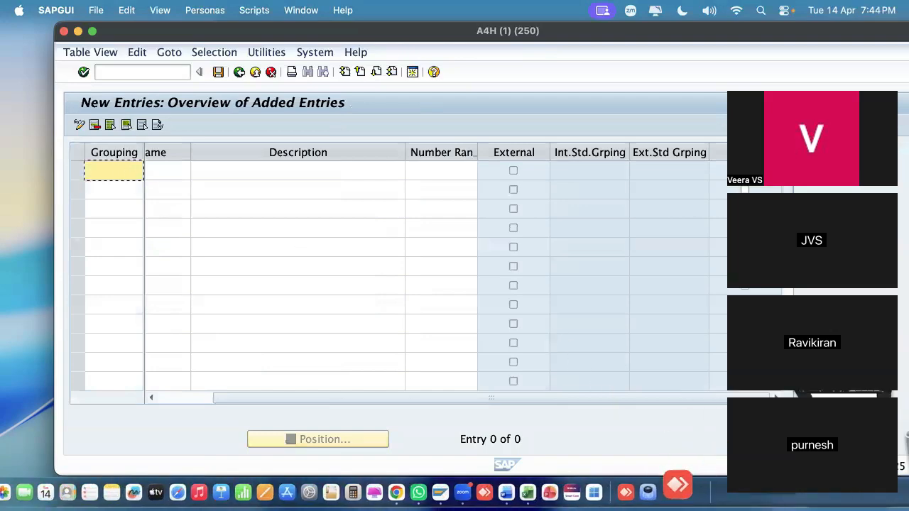
scroll(492, 329, up, 14)
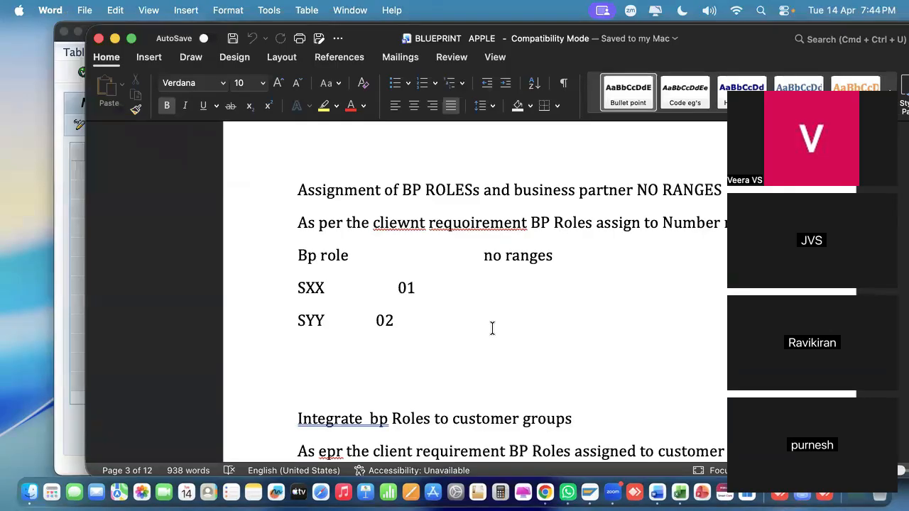
click(114, 38)
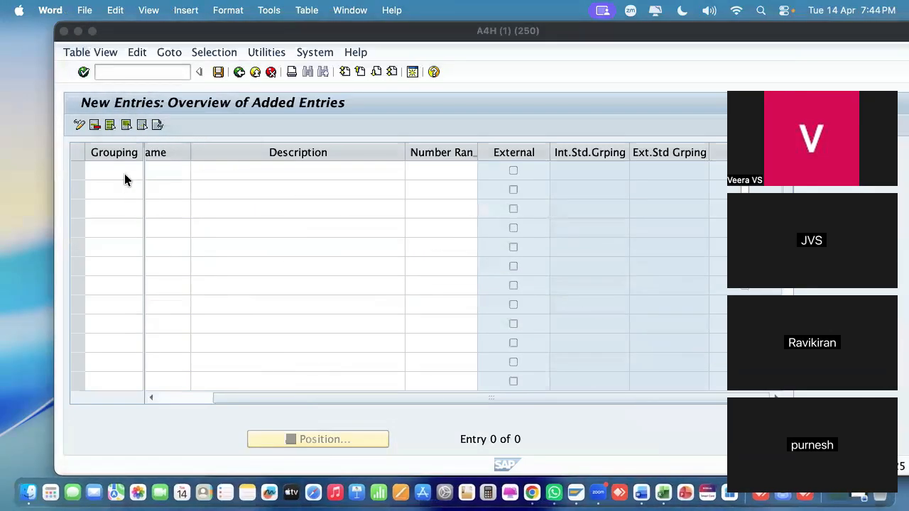
Enter the groupings SXX and SYY in the first two rows of the new entries
click(123, 172)
text(s)
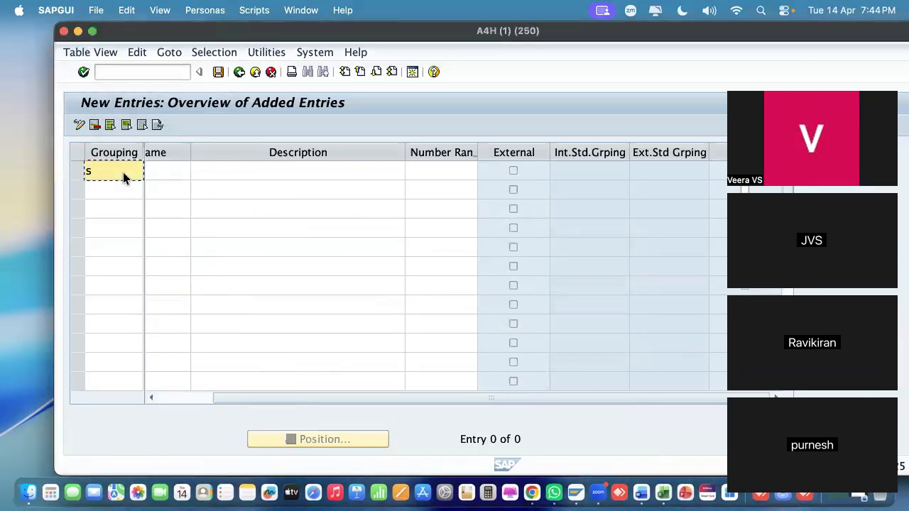
text(xx)
click(124, 191)
text(s)
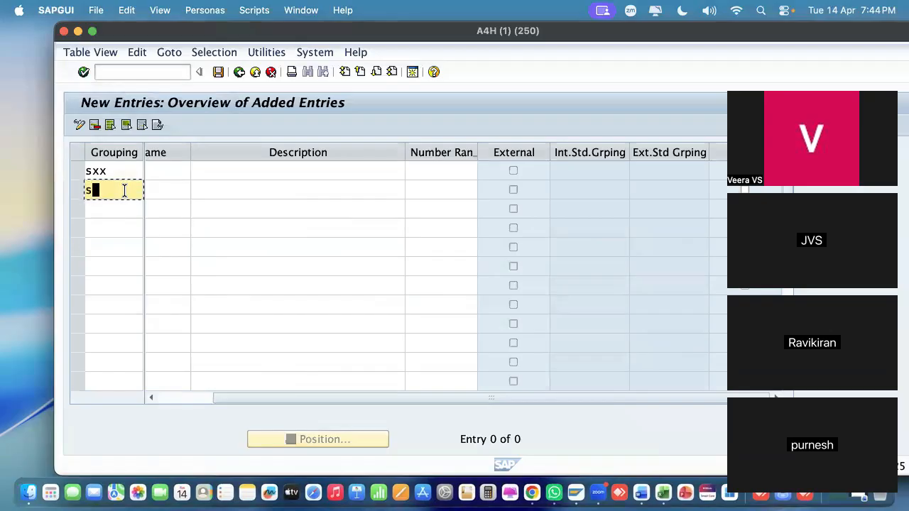
text(yy)
Set the short names to "cust loc bp rol" for SXX and "cust for bp rol" for SYY
click(164, 170)
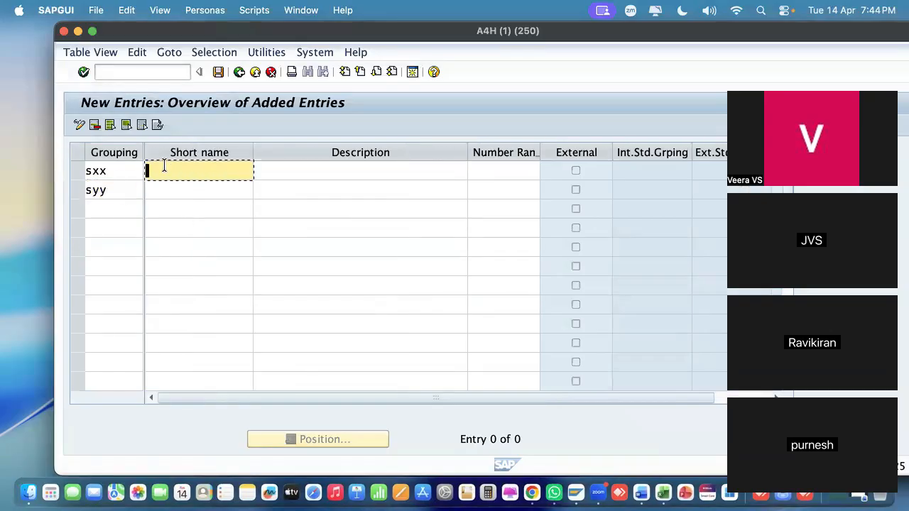
text(cust loc bp rol)
key(Return)
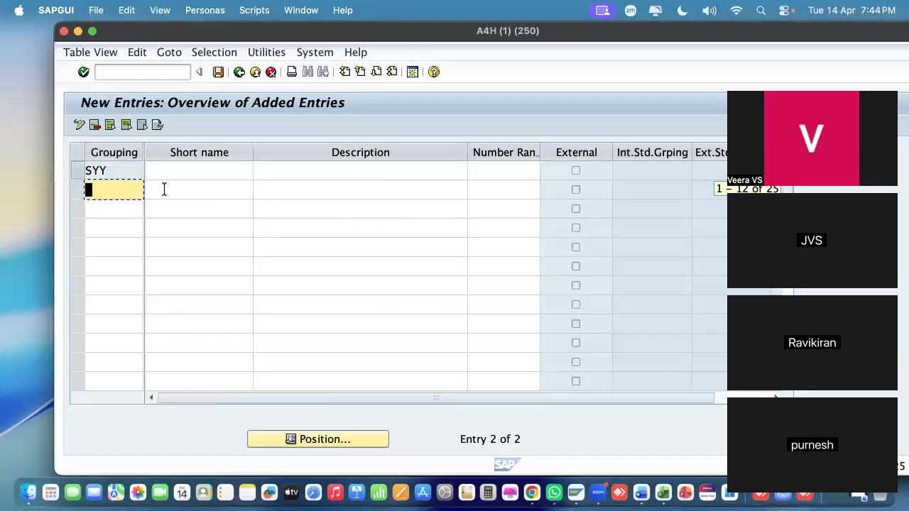
scroll(170, 193, up, 1)
click(179, 186)
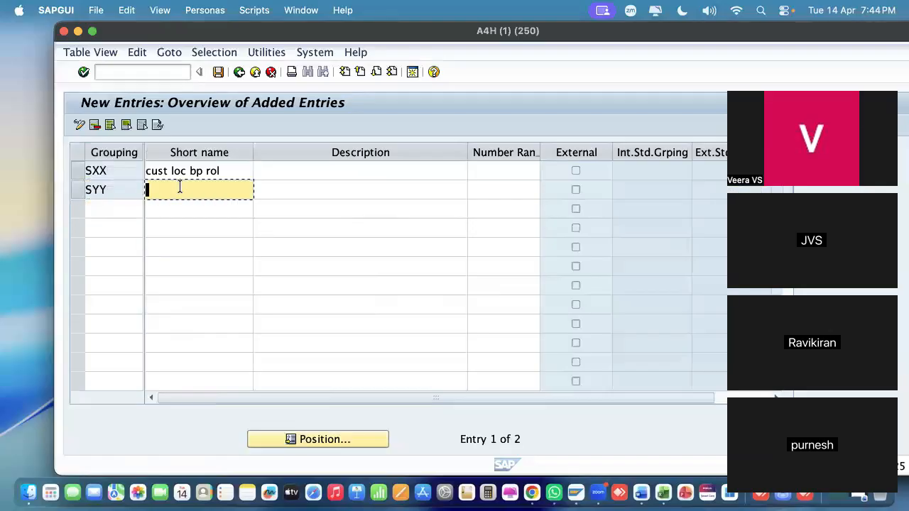
text(cust for bp rol)
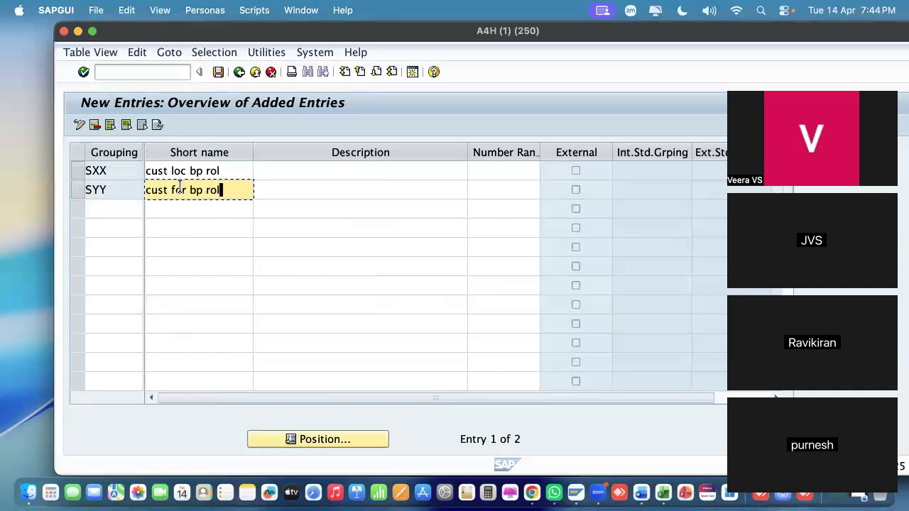
Describe SXX as "samsung csutomer local bp role" and SYY as "samsung for cust bp role"
click(276, 168)
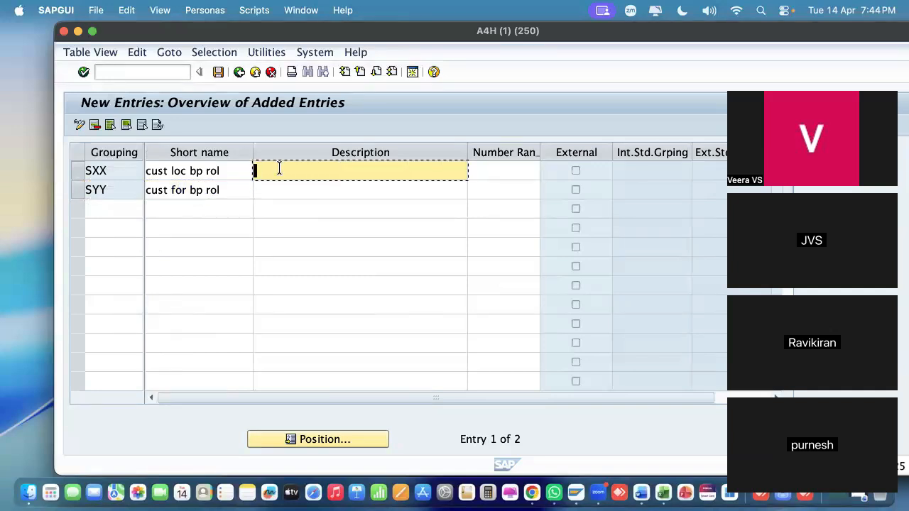
text(samsung csutome)
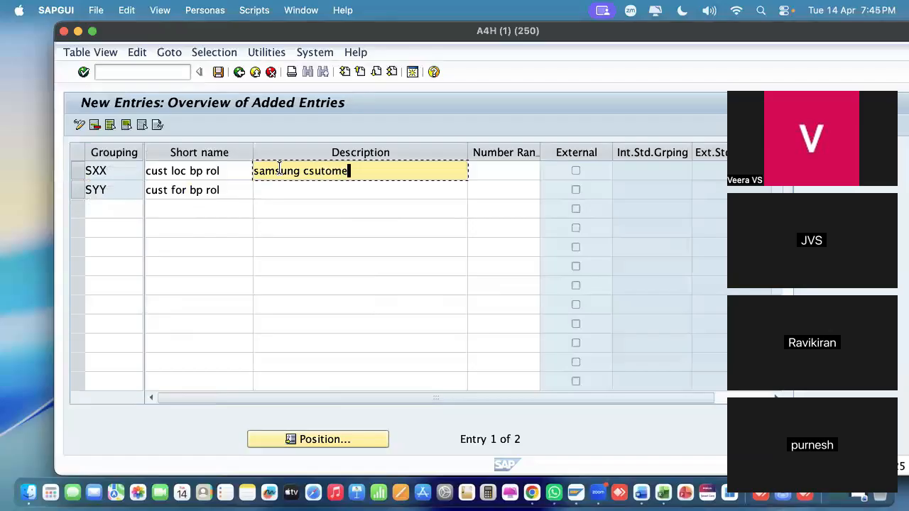
text(r local bp role)
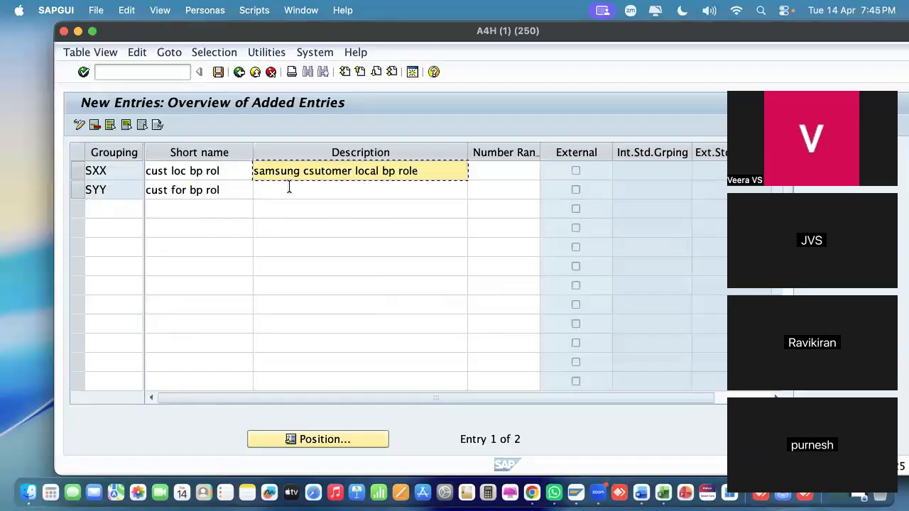
click(286, 190)
text(sam)
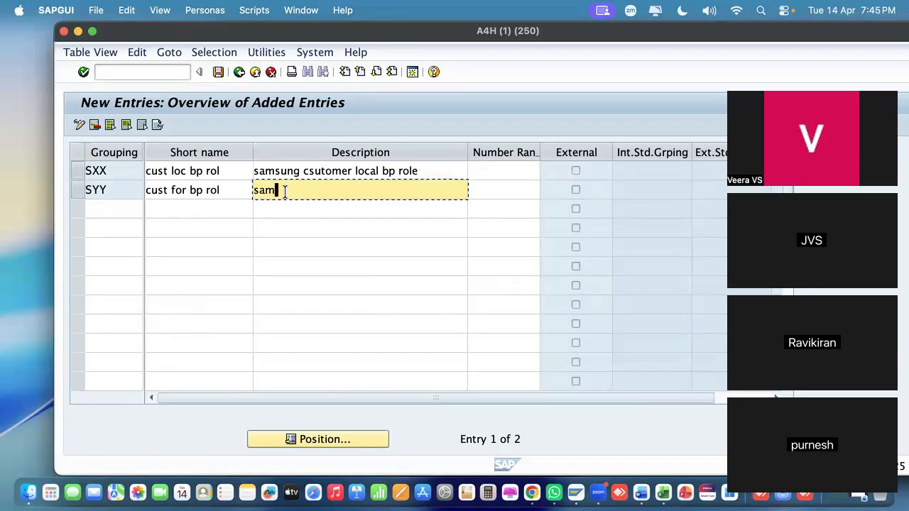
text(sung for cust bp role)
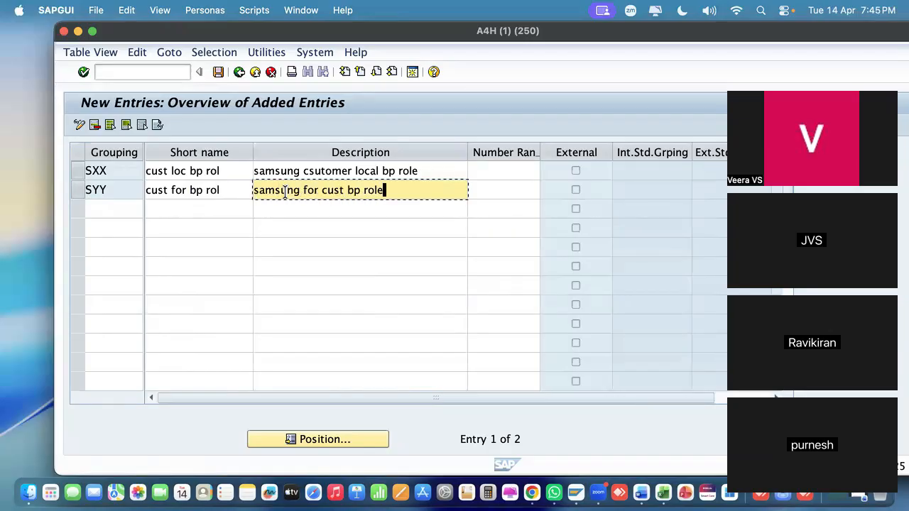
Assign number range 02 to grouping SXX and number range 03 to grouping SYY
scroll(285, 192, right, 2)
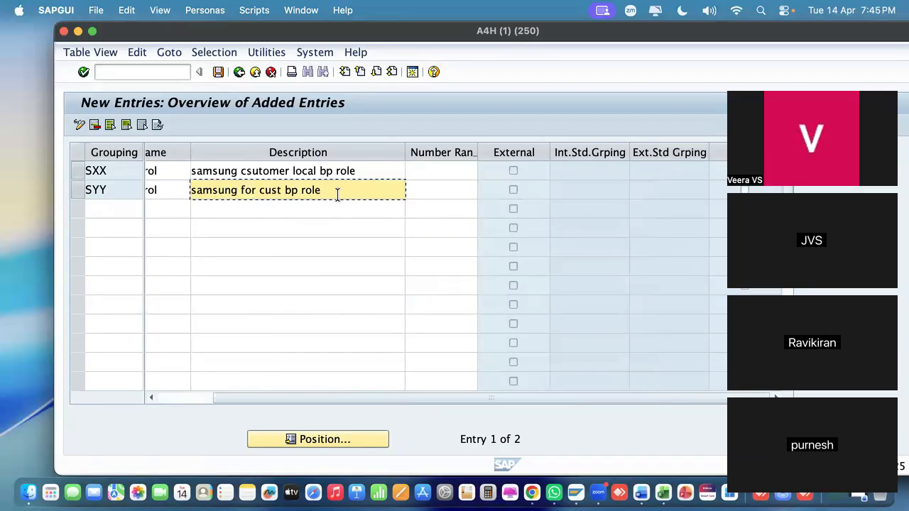
click(462, 174)
click(480, 169)
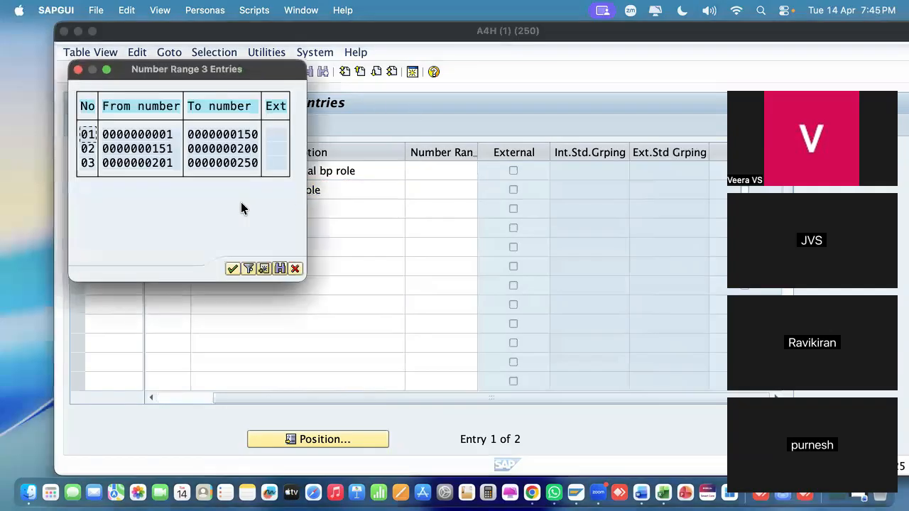
double_click(147, 152)
click(435, 190)
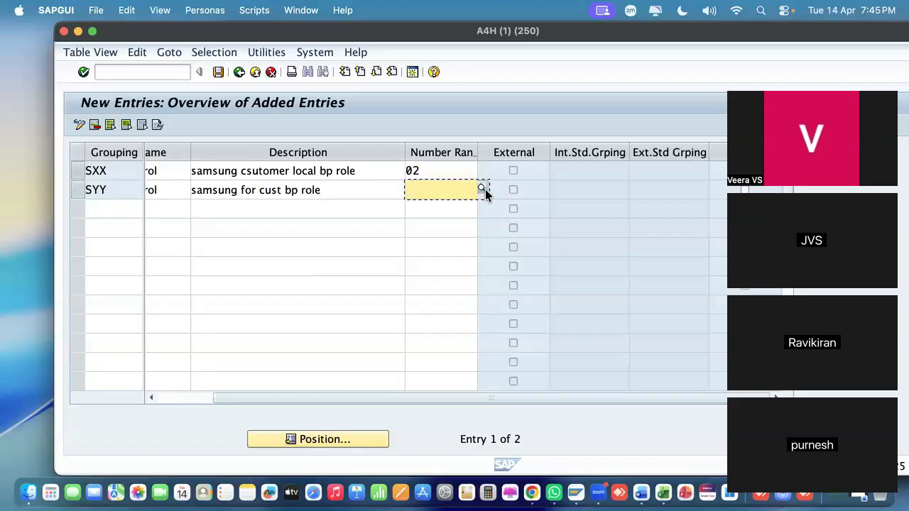
click(482, 188)
double_click(160, 164)
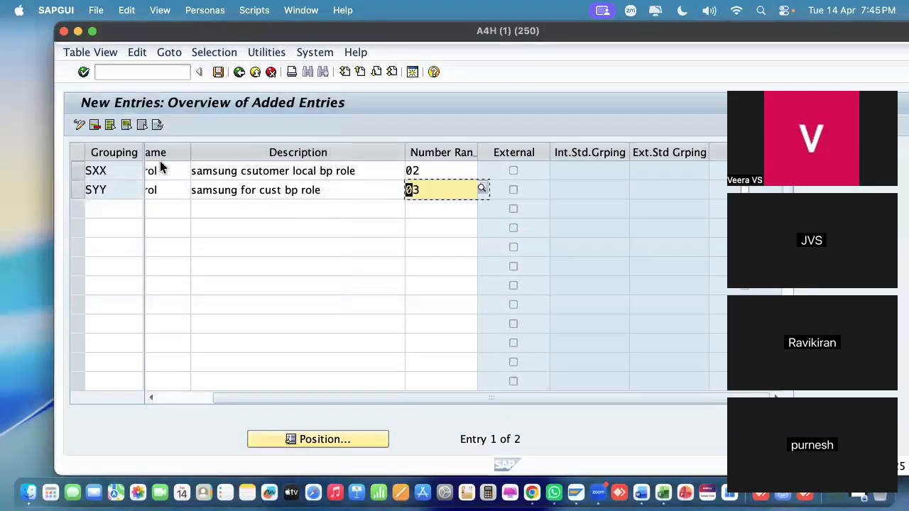
Save the new groupings and create a customizing request with the short description "Assign no ranges to bp roles"
click(220, 73)
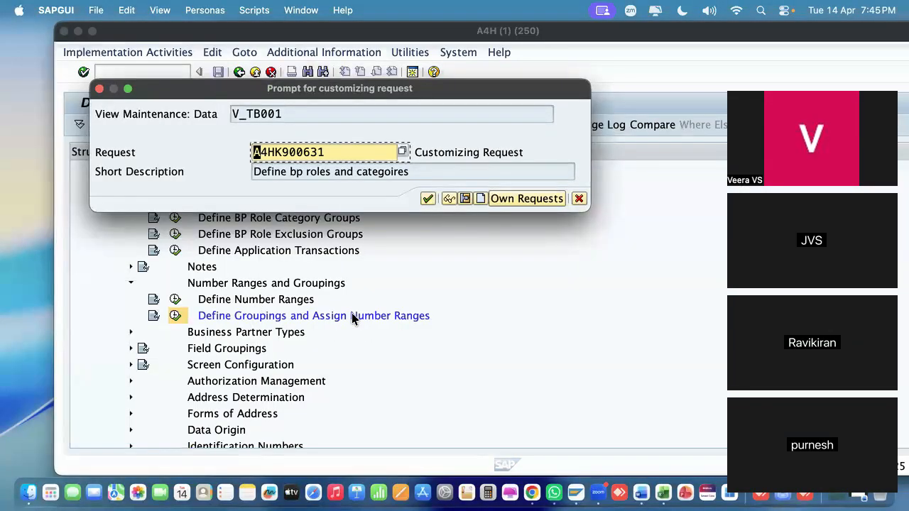
click(478, 200)
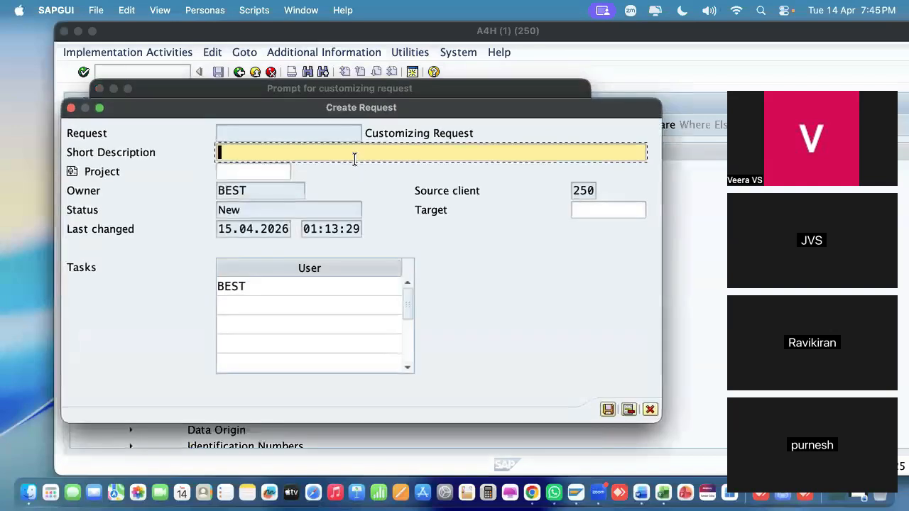
text(A)
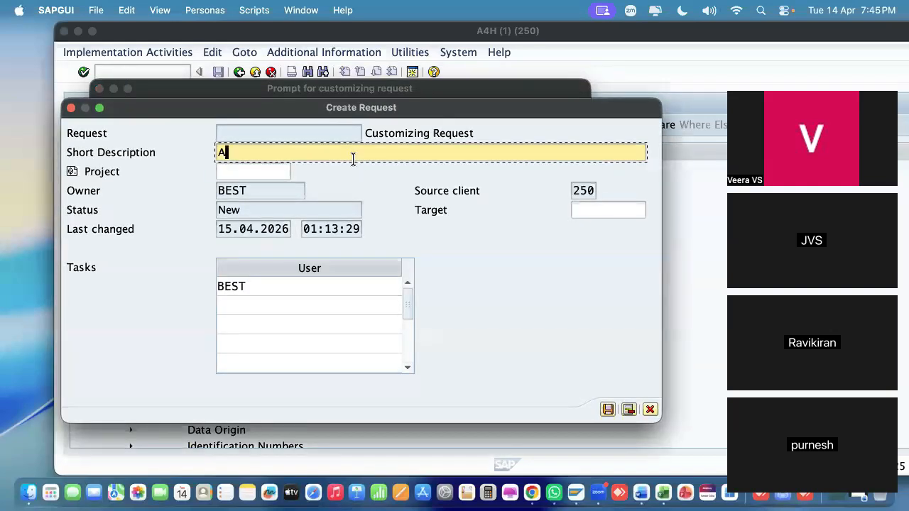
text(ssign no ranges to bp roles)
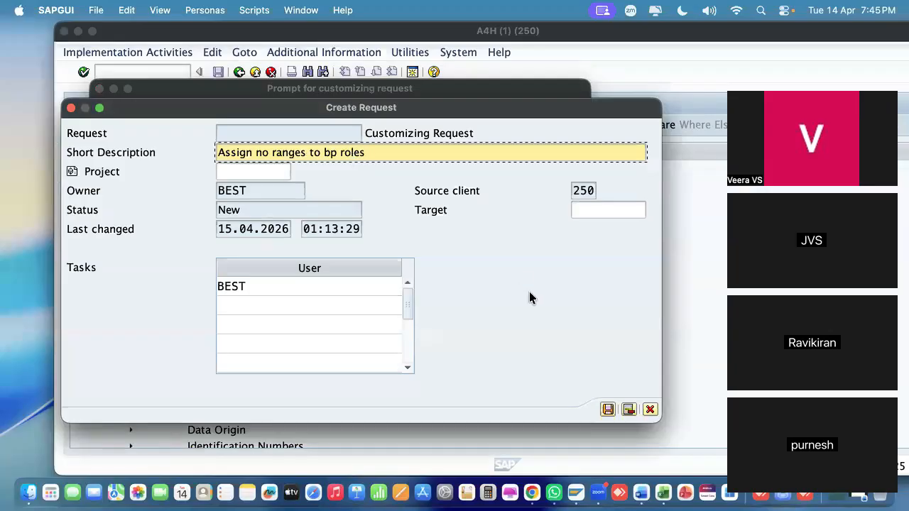
click(607, 409)
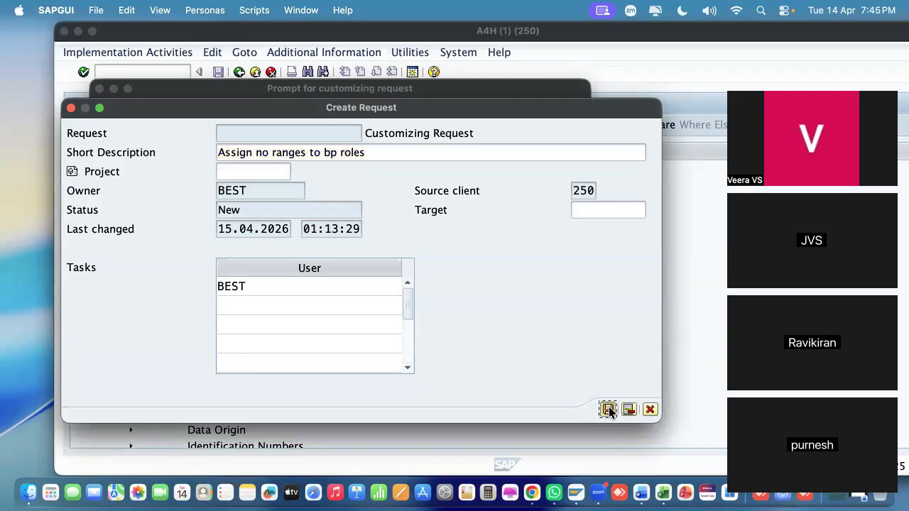
Copy the new request number A4HK900679 into cell K29 of the SAP S4HANA SD sheet in Excel
drag(331, 151, 4, 106)
key(super+c)
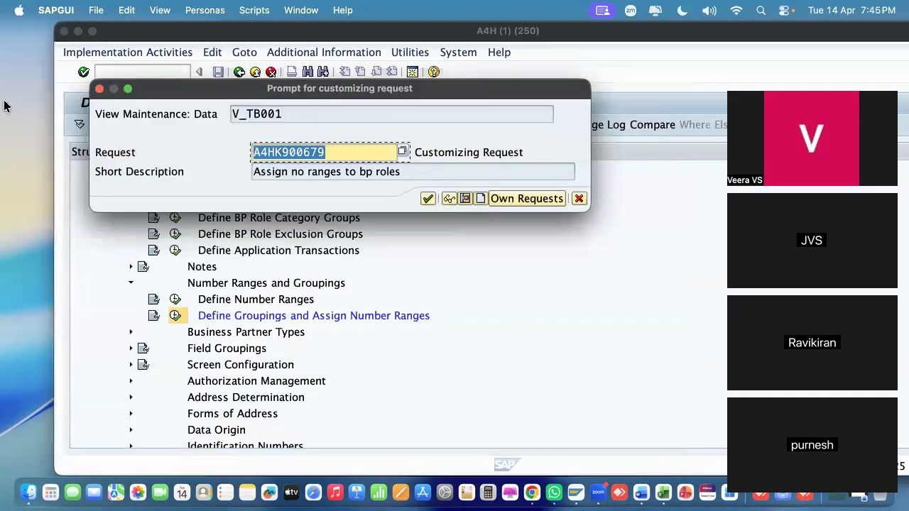
drag(707, 35, 168, 32)
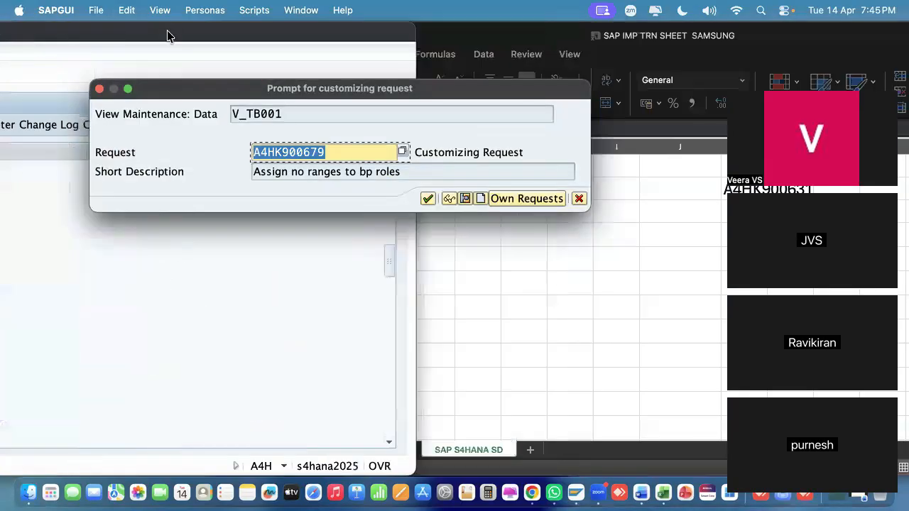
click(627, 295)
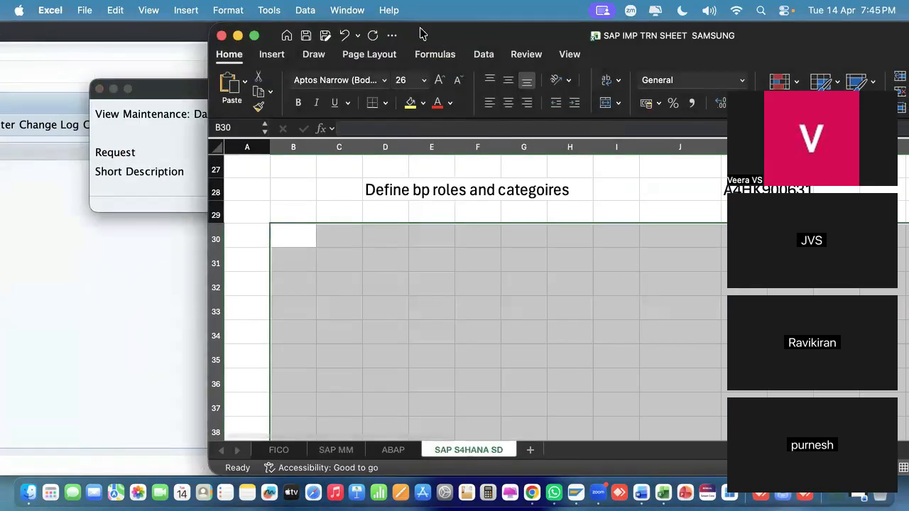
drag(420, 36, 288, 40)
click(621, 257)
scroll(621, 252, up, 3)
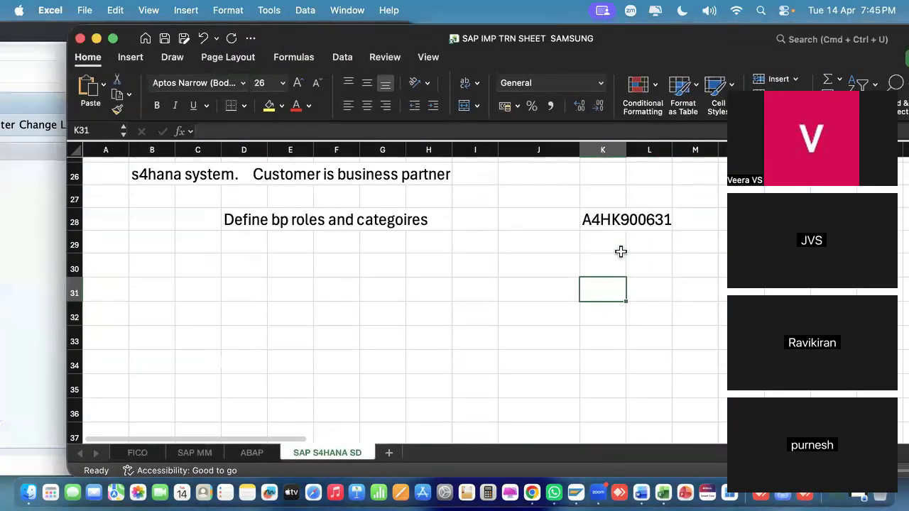
click(600, 254)
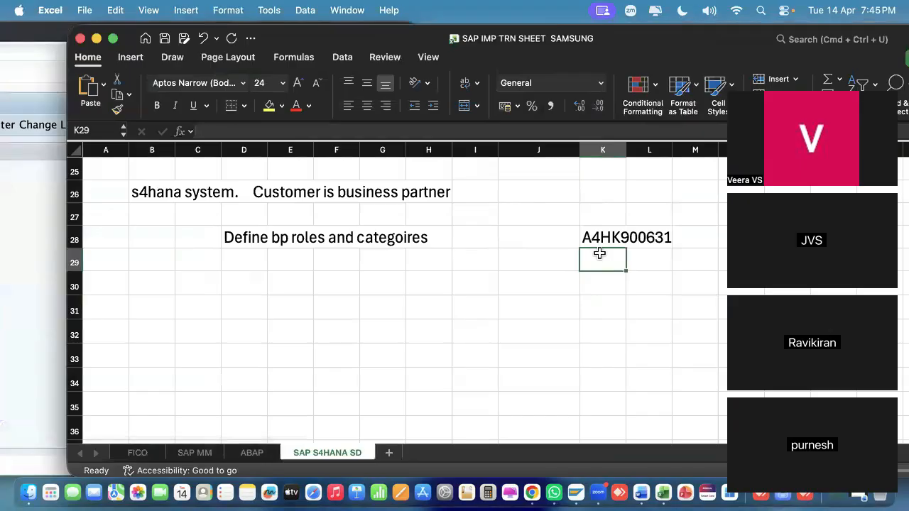
key(super+v)
Copy the request's short description from the SAP prompt into cell D29 of the Excel sheet
click(17, 179)
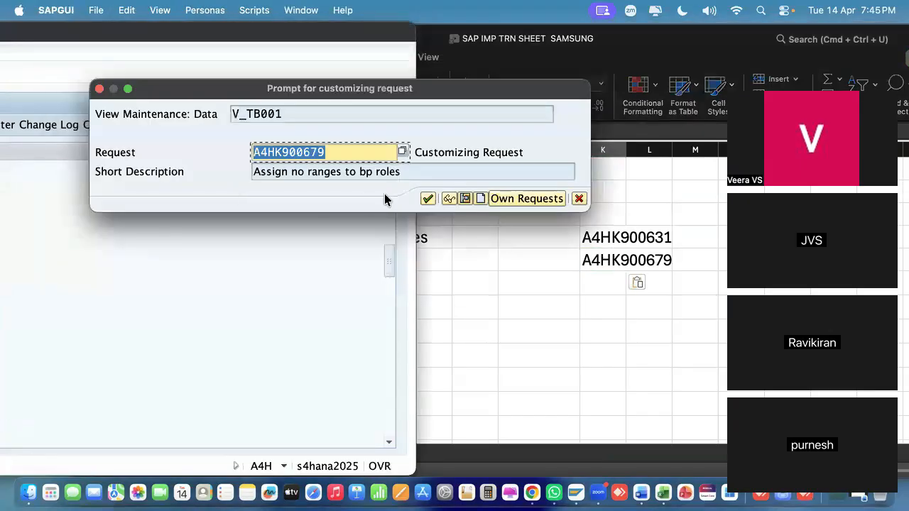
key(Tab)
key(super+c)
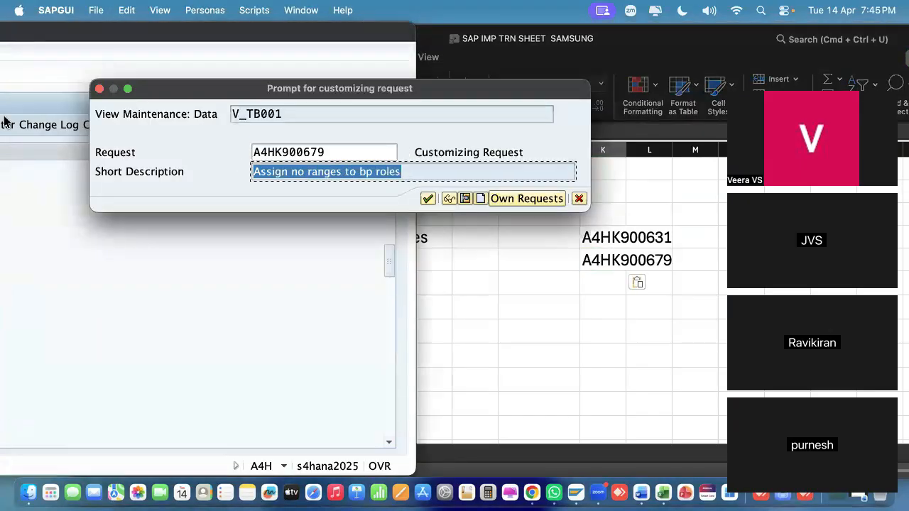
click(564, 339)
click(244, 260)
key(super+v)
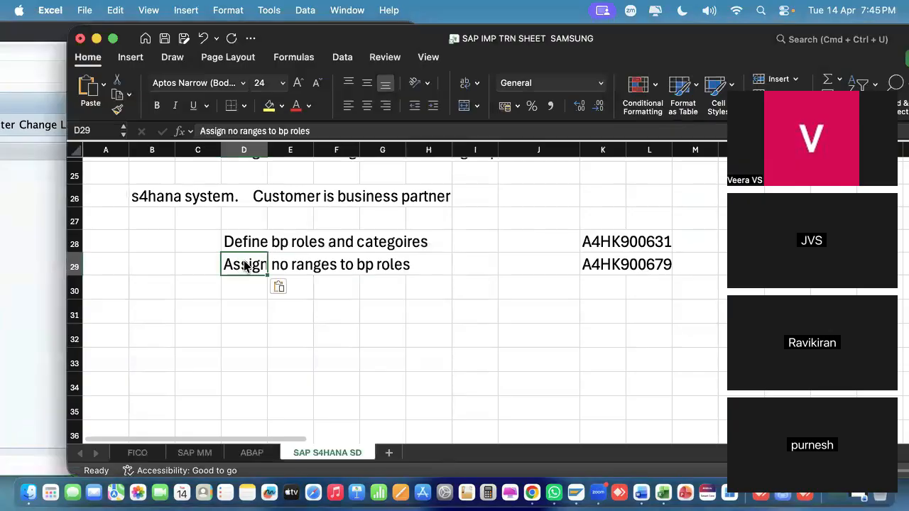
Return to SAP and accept request A4HK900679 to save the groupings, bringing the entries overview back into view
click(32, 223)
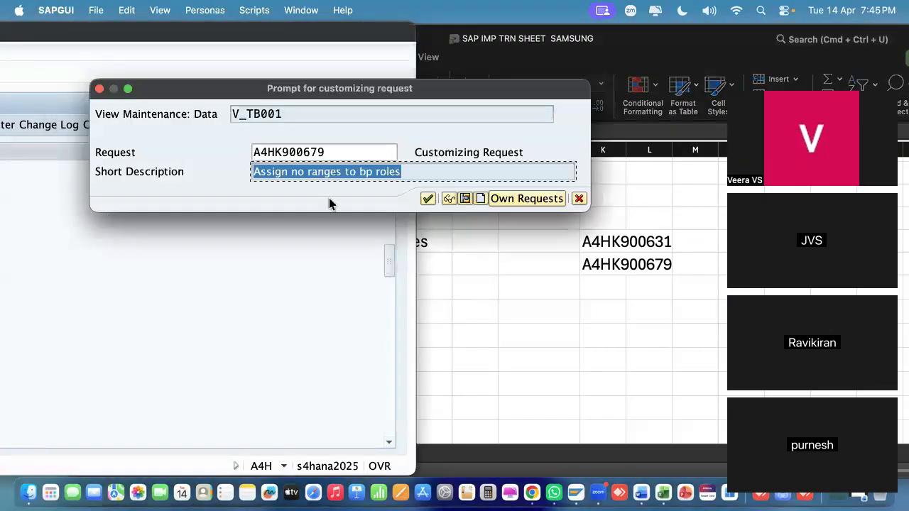
click(427, 199)
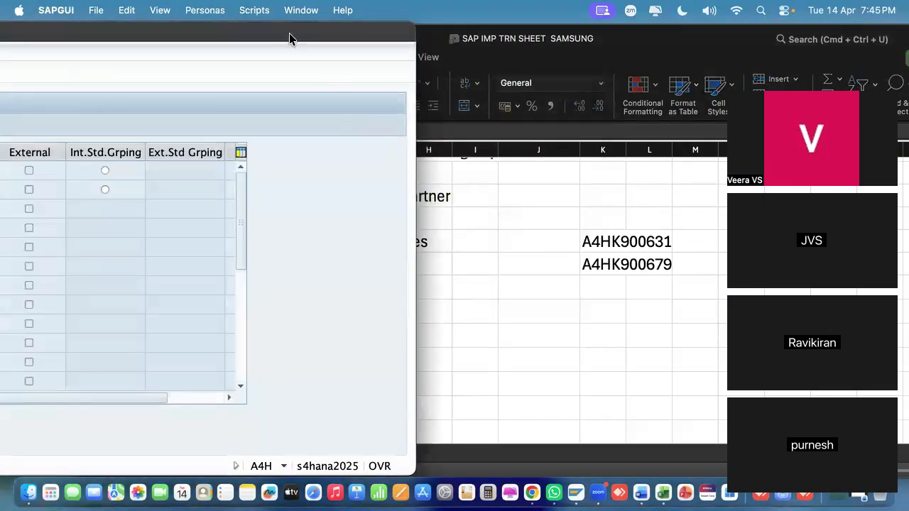
double_click(288, 36)
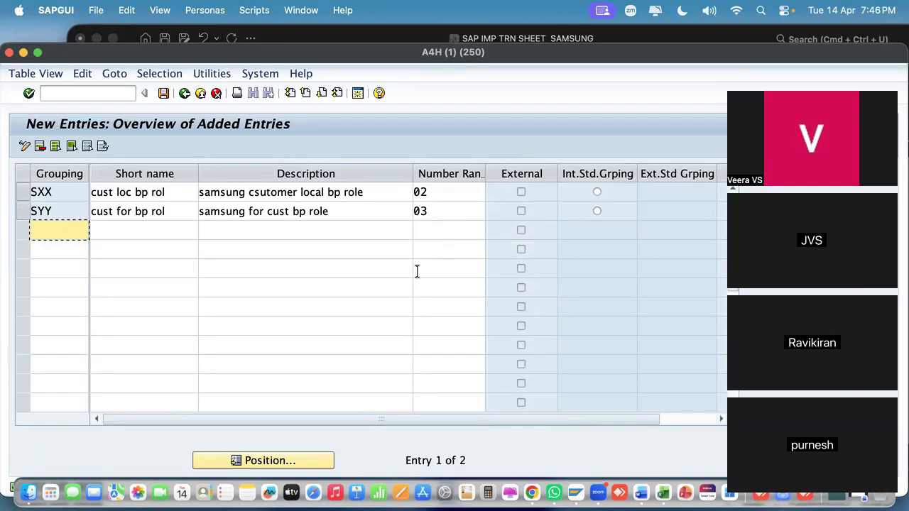
scroll(417, 271, right, 2)
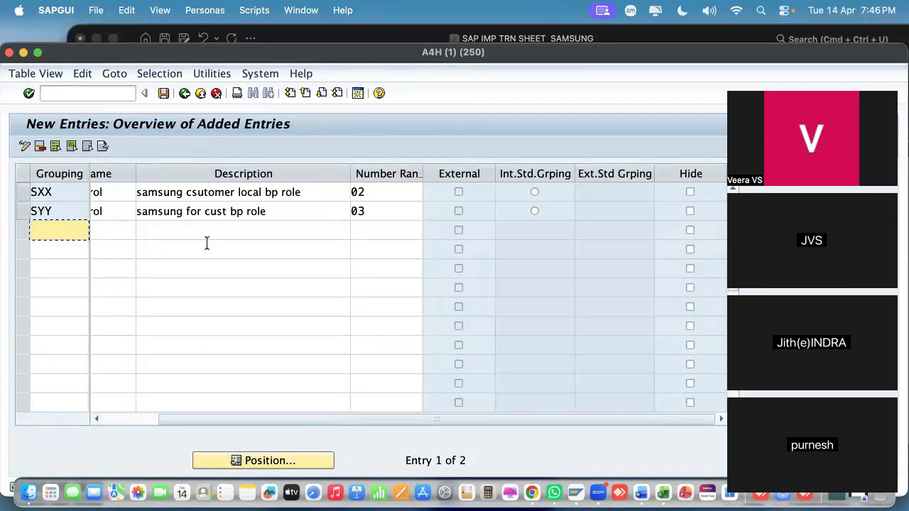
Open a second SAP session with transaction se10 and display the modifiable customizing and workbench requests of user BEST
click(363, 93)
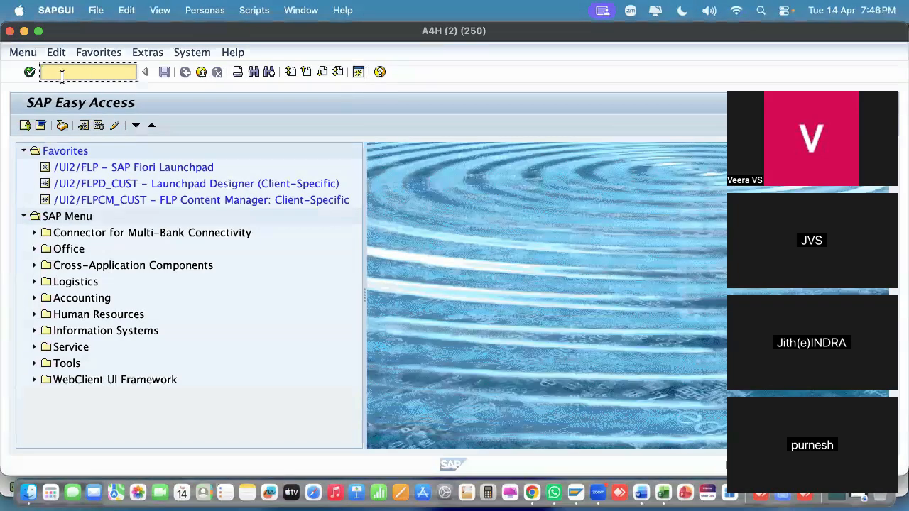
text(se10)
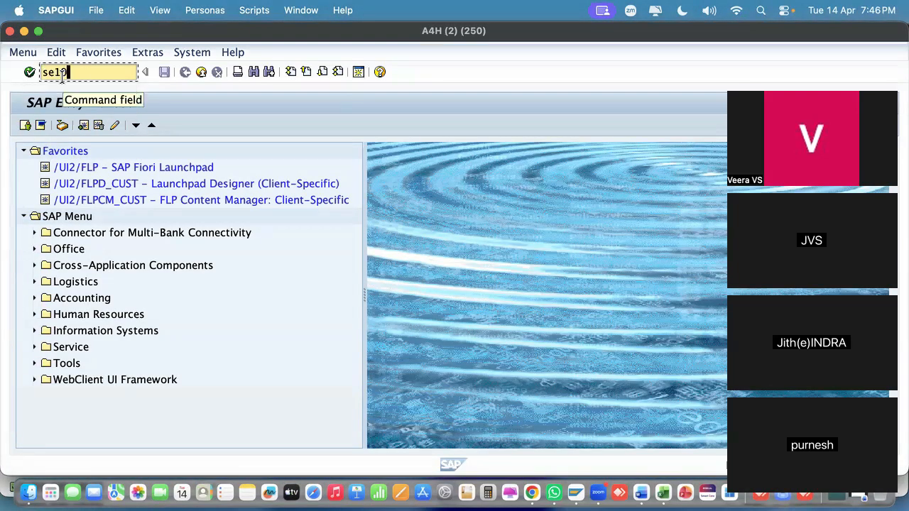
key(Return)
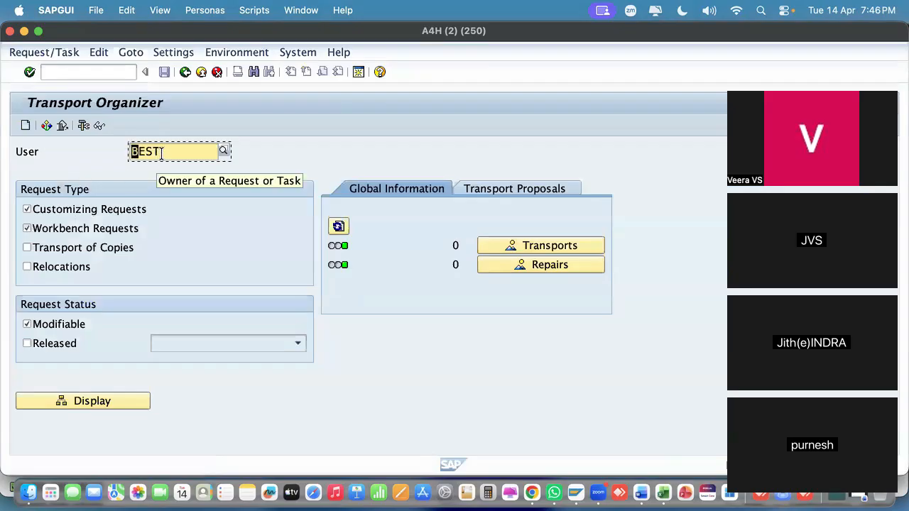
click(132, 402)
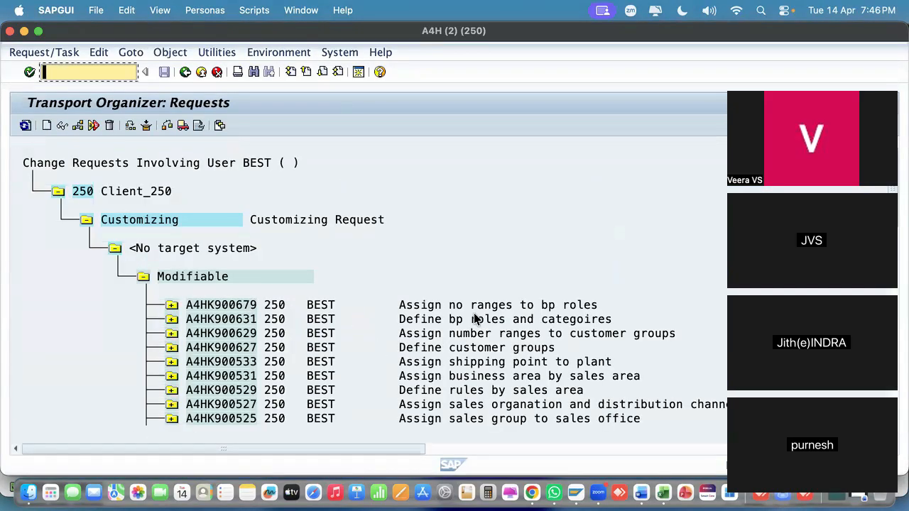
Append "sansung" to the short description of request A4HK900679, save it and close the second session
click(210, 304)
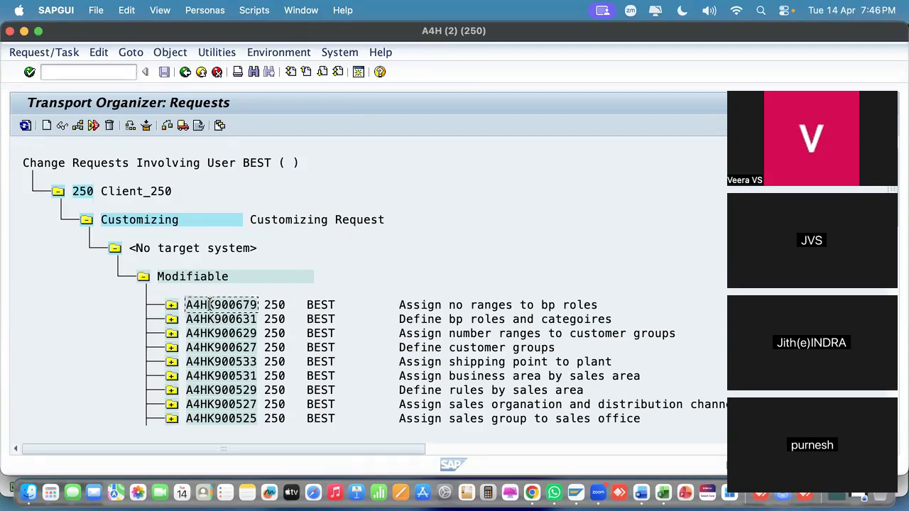
double_click(210, 304)
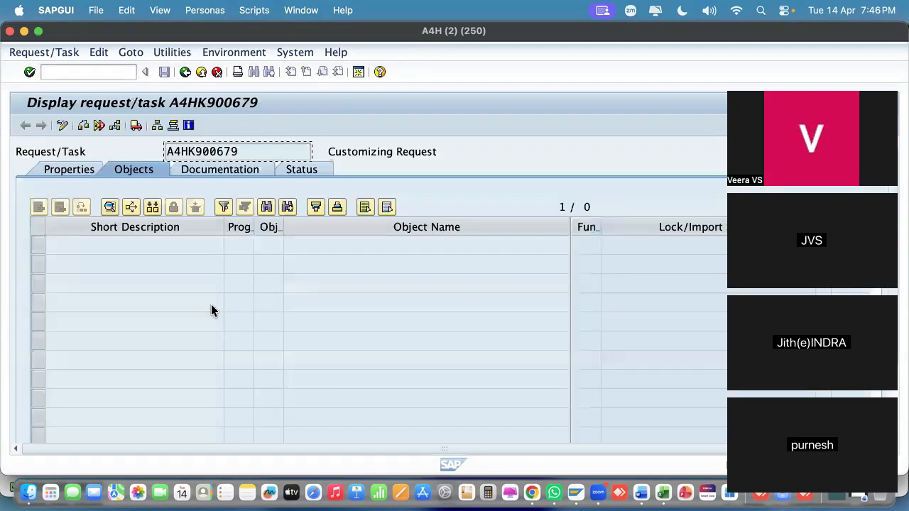
click(62, 126)
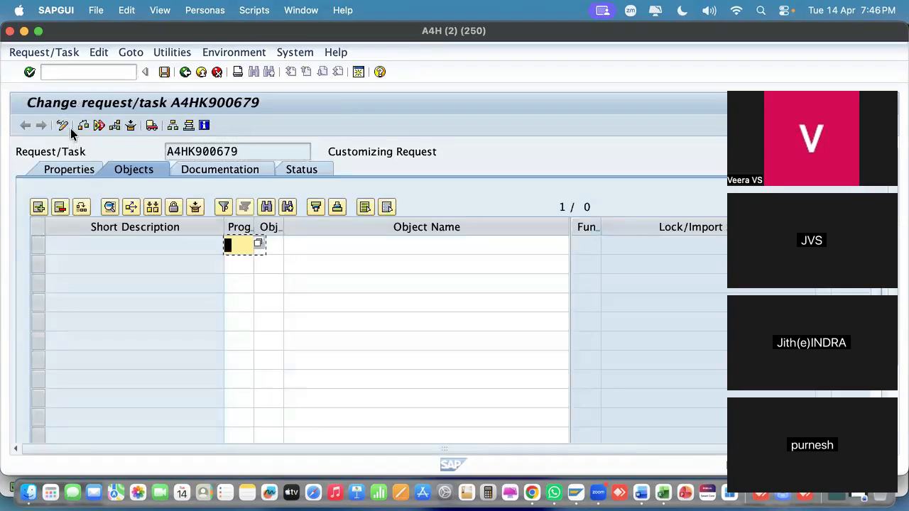
click(81, 172)
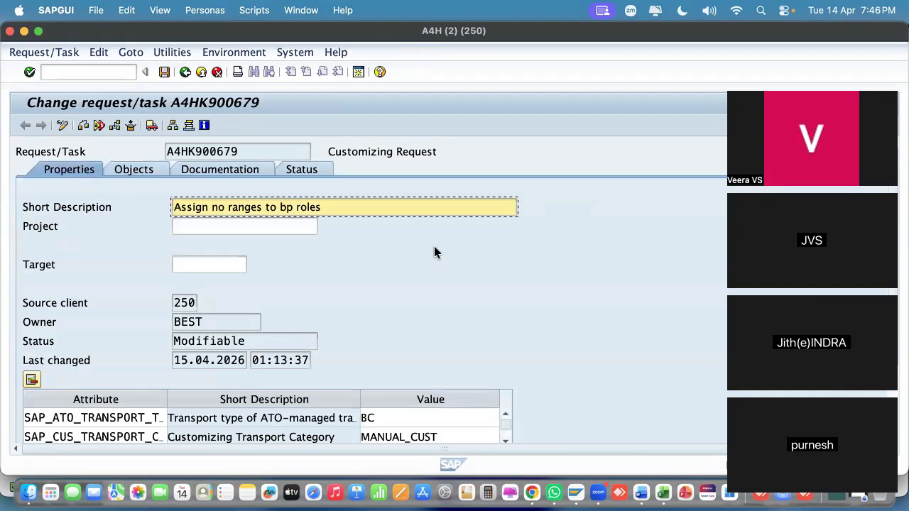
click(384, 210)
text(sansung)
click(164, 72)
click(184, 72)
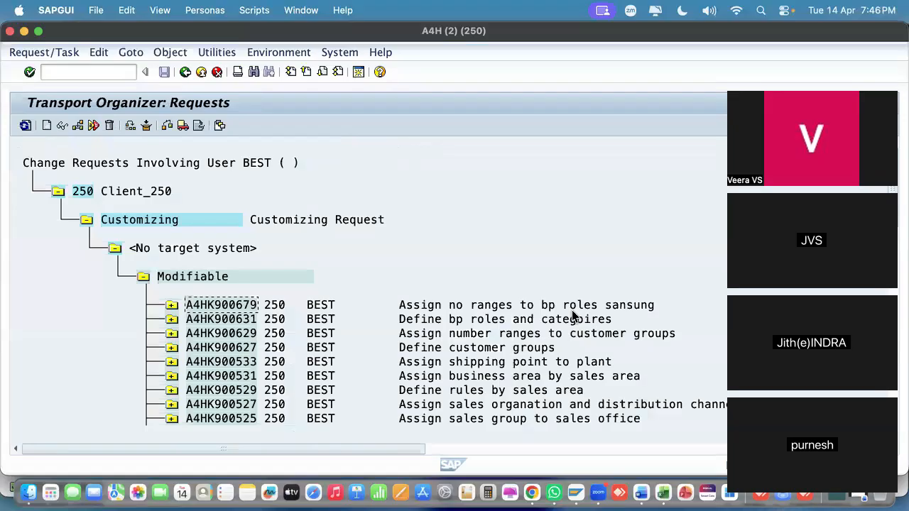
click(10, 31)
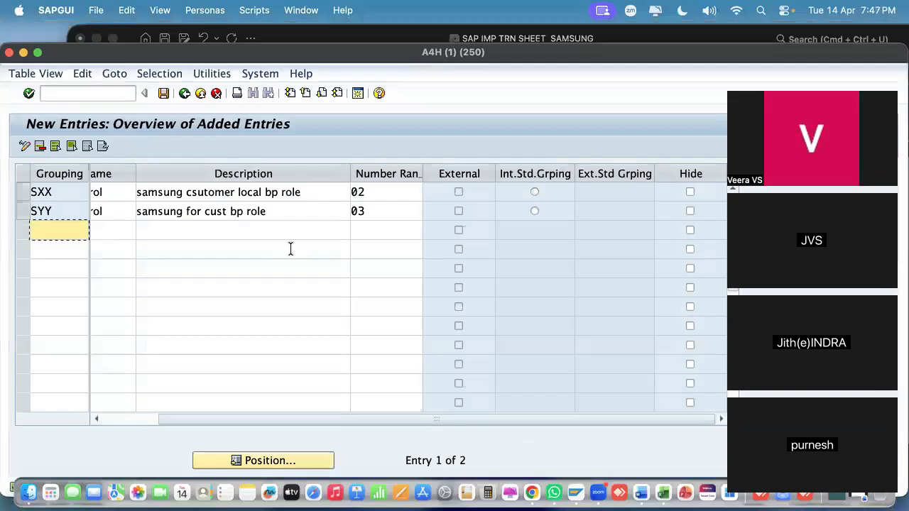
Go back to the IMG structure and collapse the Number Ranges and Groupings and Business Partner nodes
click(184, 93)
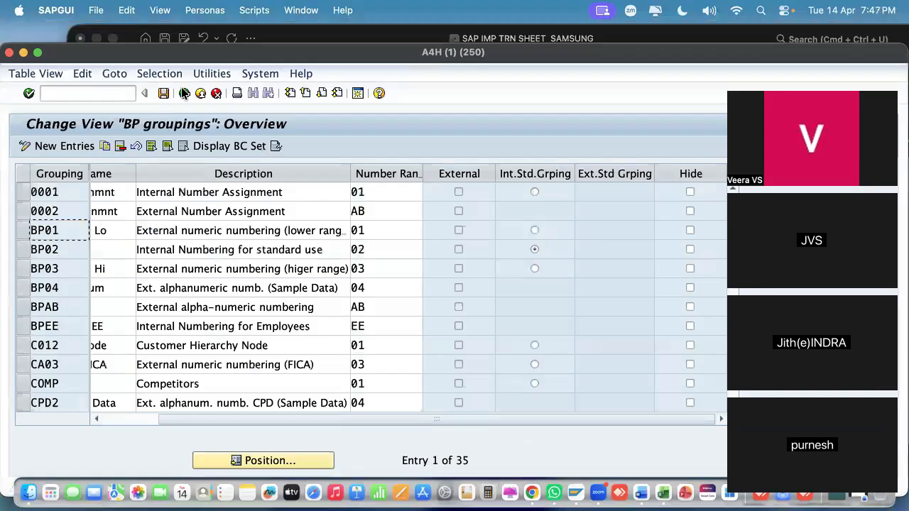
click(183, 94)
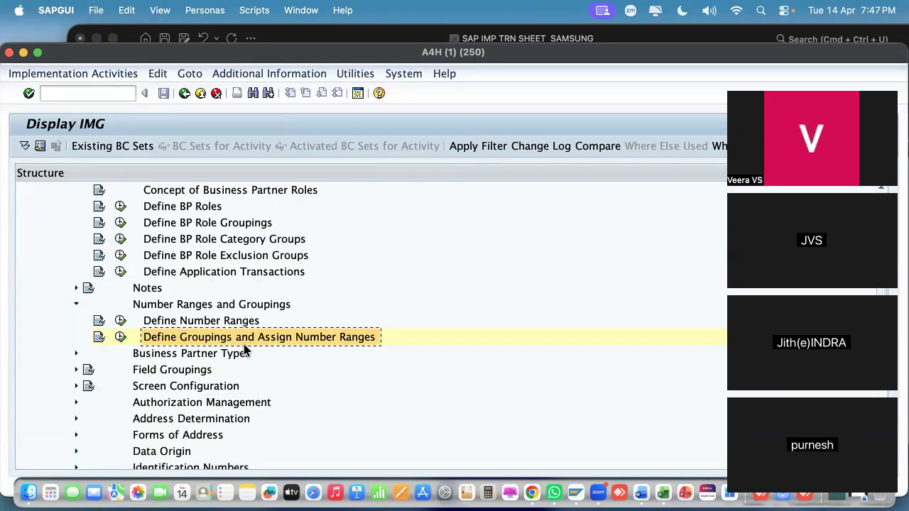
click(76, 304)
scroll(74, 306, up, 3)
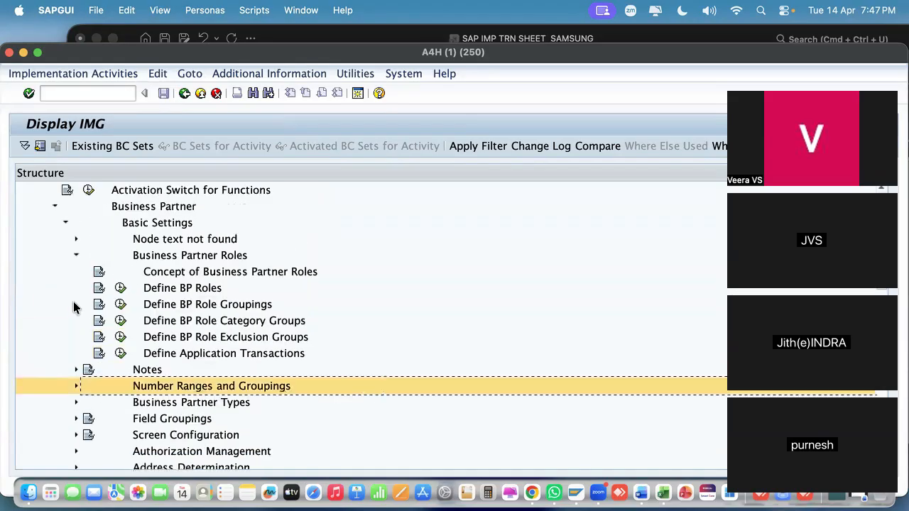
click(55, 207)
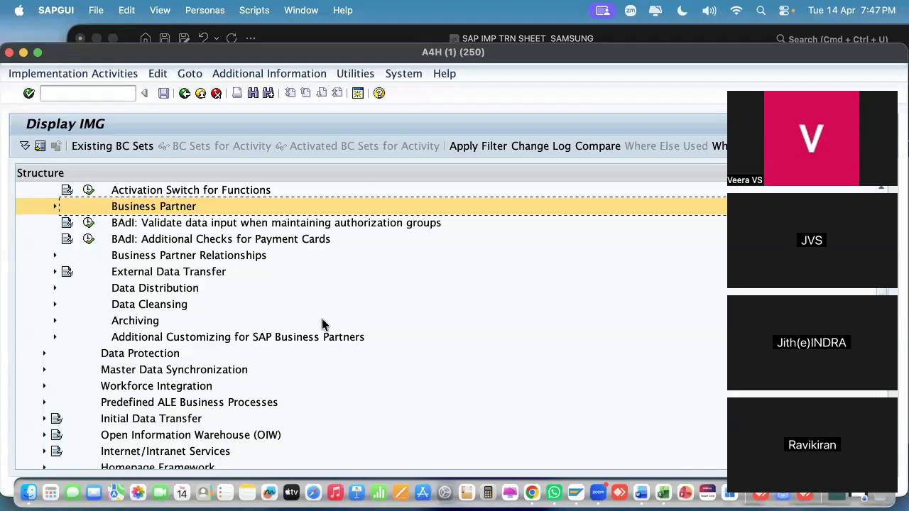
Collapse the SAP Business Partner node under Cross-Application Components
scroll(147, 359, up, 8)
scroll(147, 359, down, 5)
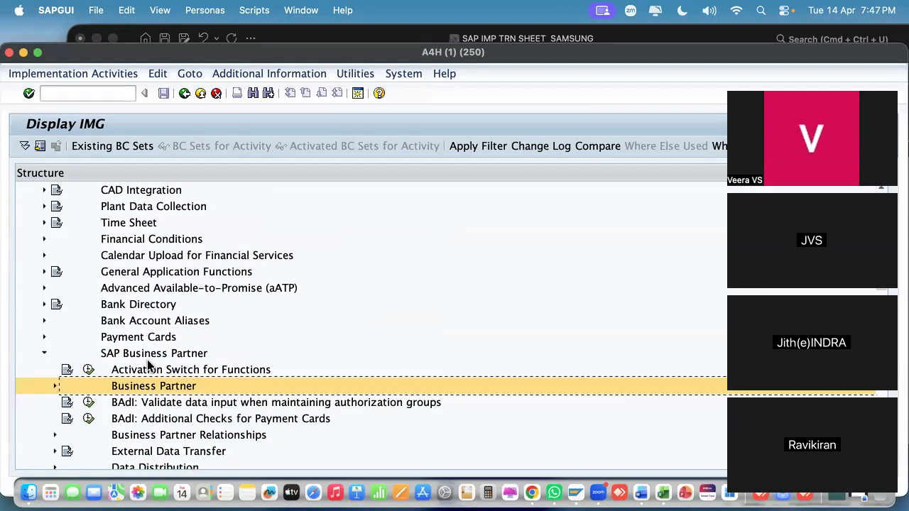
click(45, 353)
scroll(177, 360, up, 1)
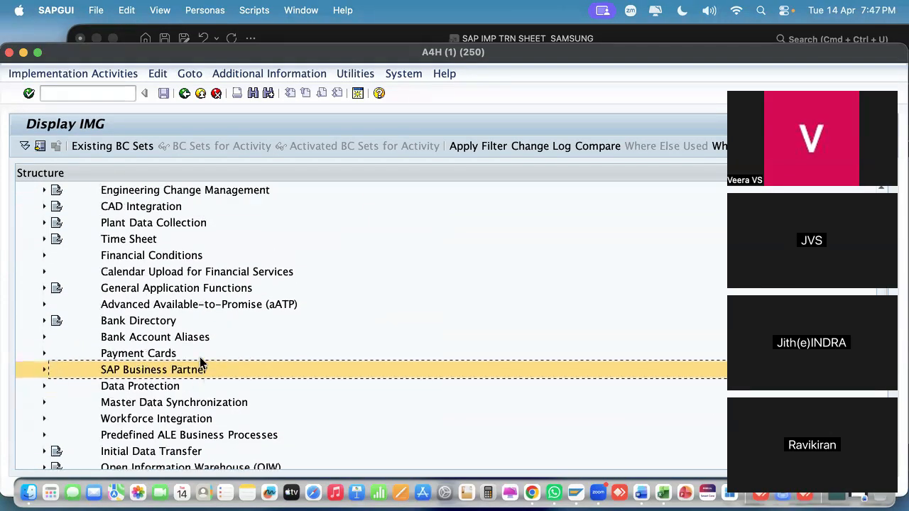
Expand the Master Data Synchronization node under Cross-Application Components in the IMG structure
scroll(200, 359, up, 10)
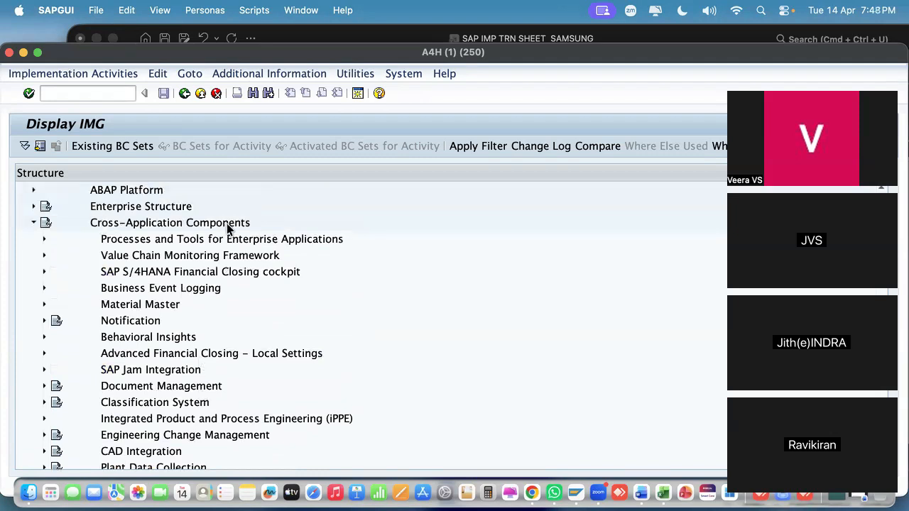
scroll(234, 280, down, 4)
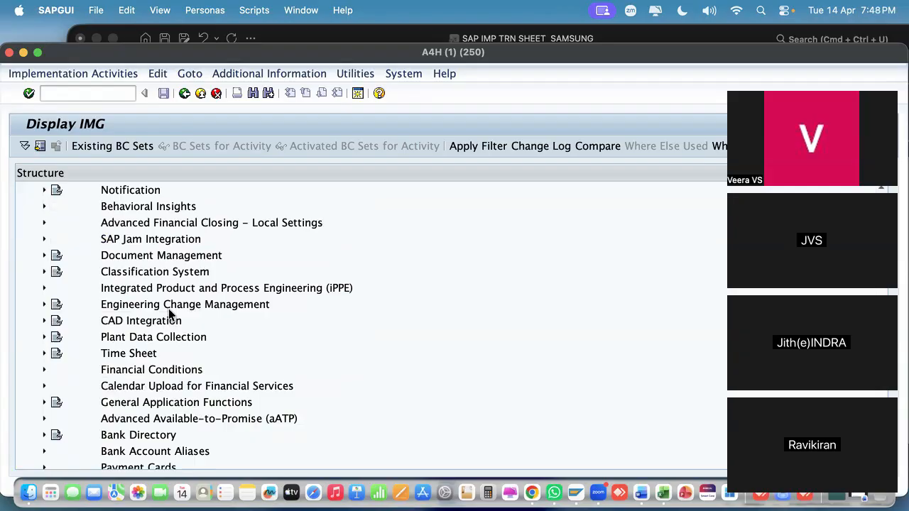
scroll(170, 314, down, 5)
click(171, 370)
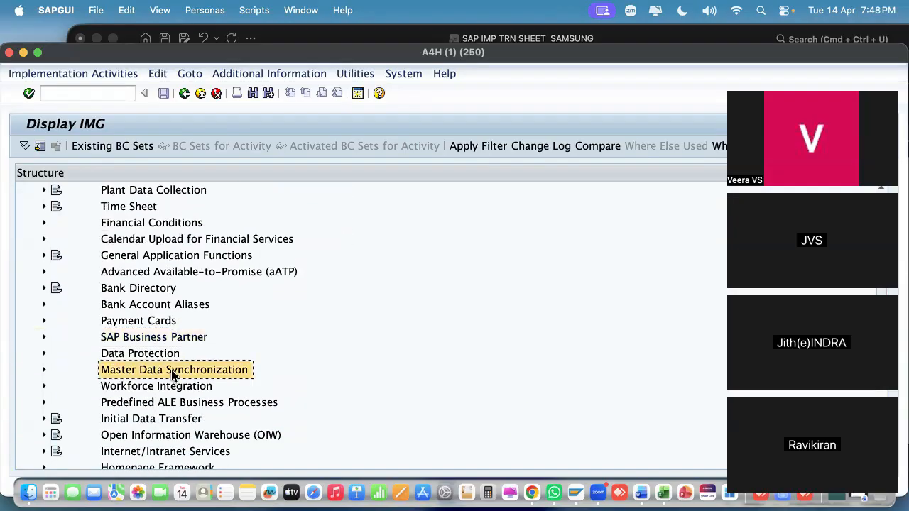
click(44, 370)
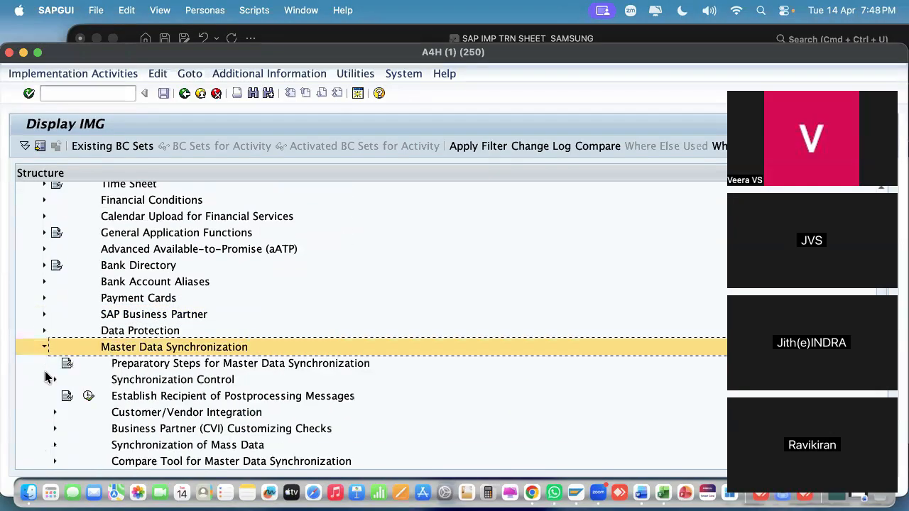
scroll(350, 381, down, 3)
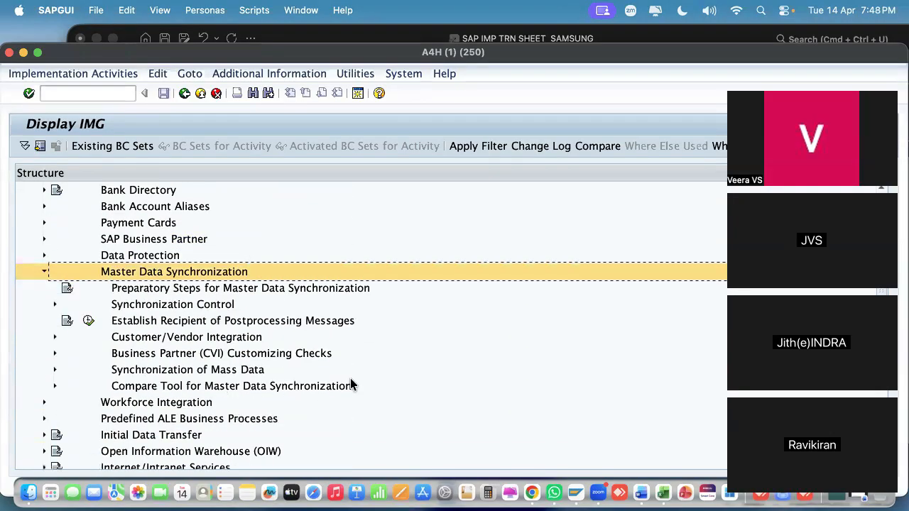
Expand Customer/Vendor Integration under Master Data Synchronization, including its Business Partner Settings node
click(170, 337)
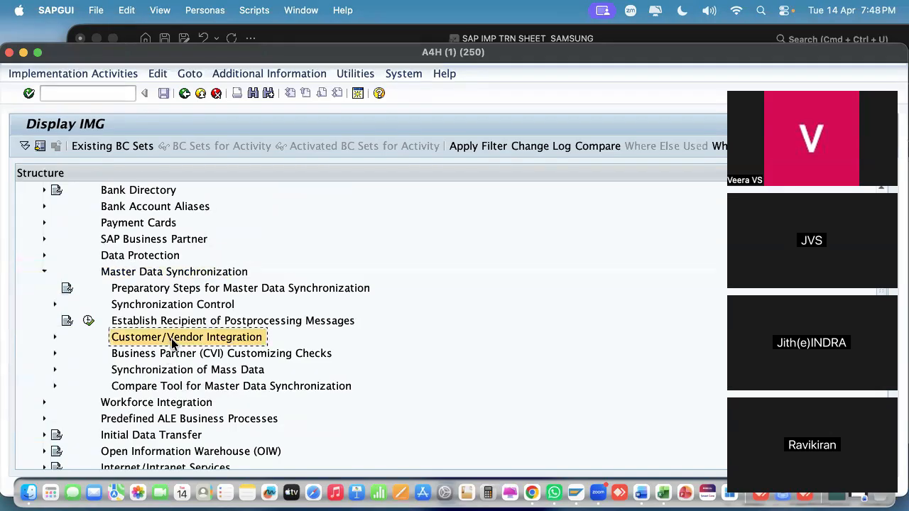
click(55, 338)
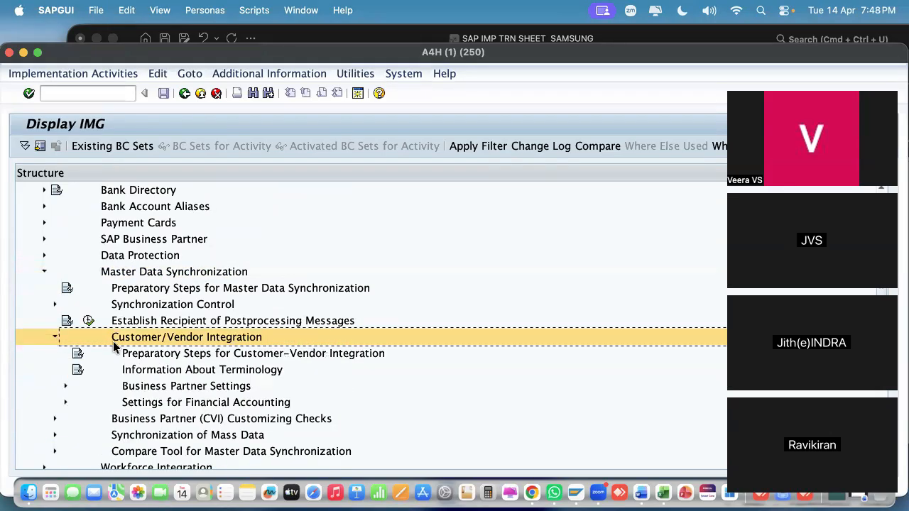
click(192, 387)
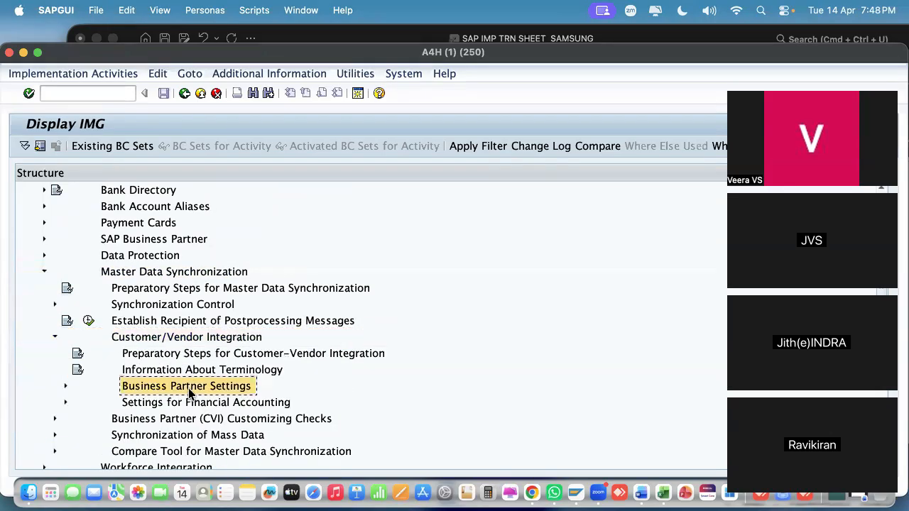
click(65, 386)
scroll(220, 365, down, 2)
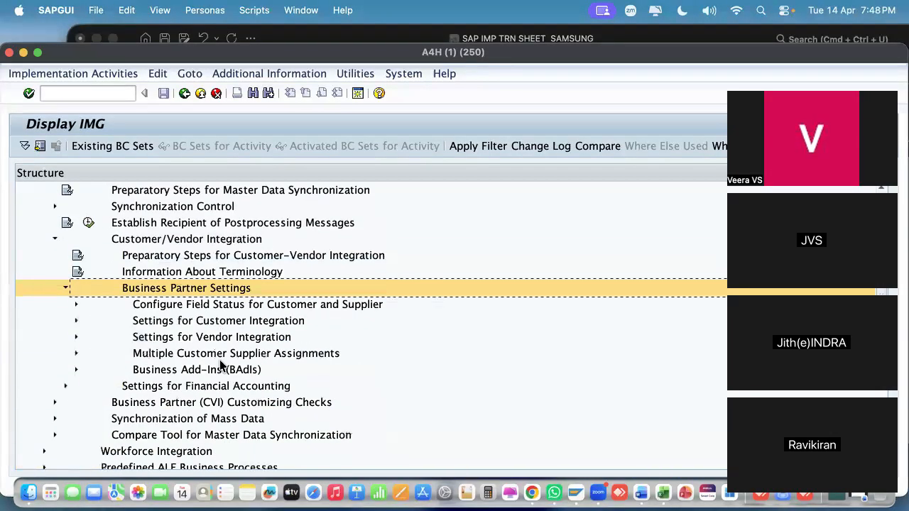
Expand Settings for Customer Integration through Field Assignment for Customer Integration down to the Assign Keys activities
click(213, 323)
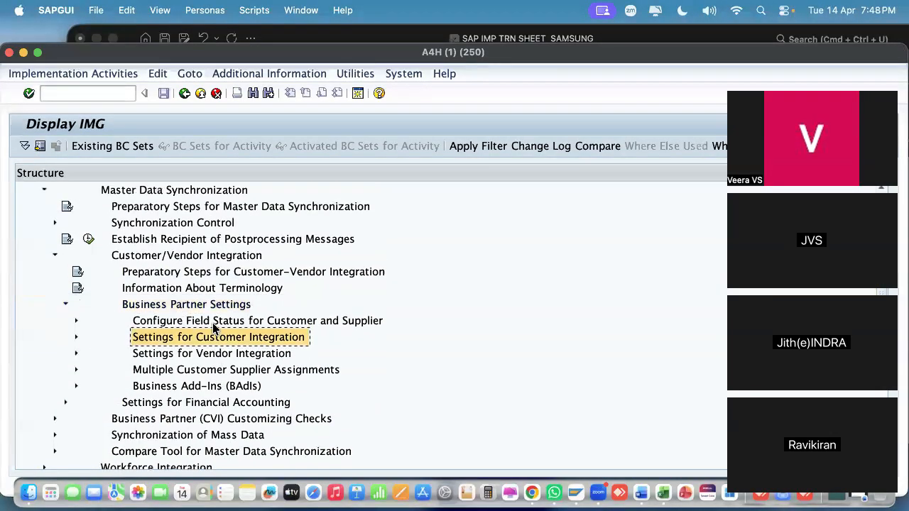
scroll(162, 353, up, 2)
scroll(162, 353, down, 2)
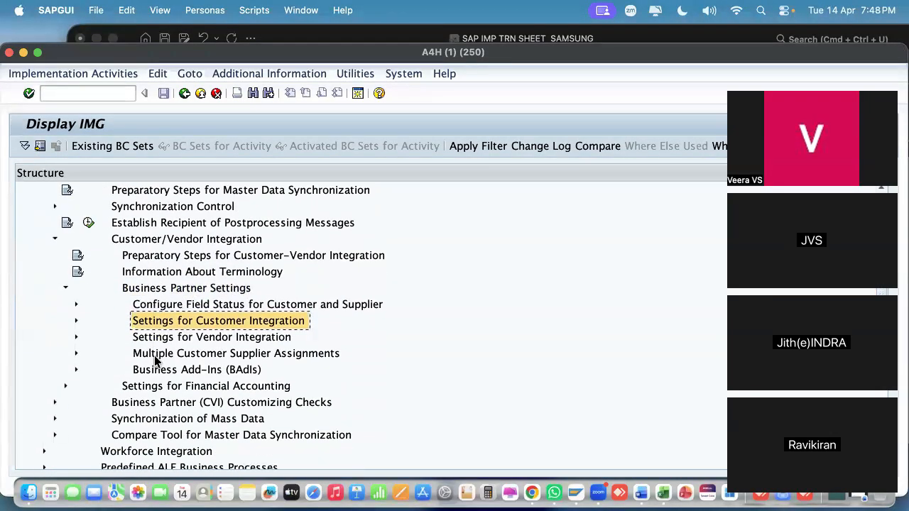
click(77, 321)
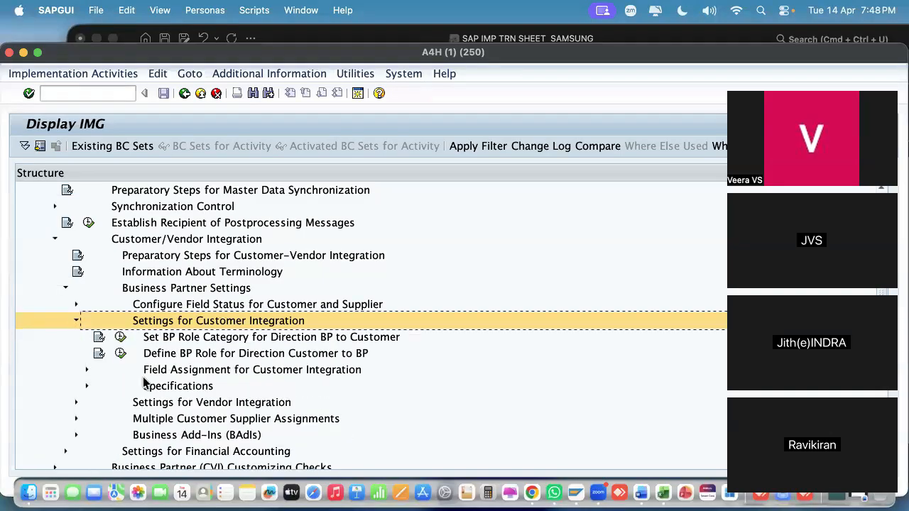
click(188, 372)
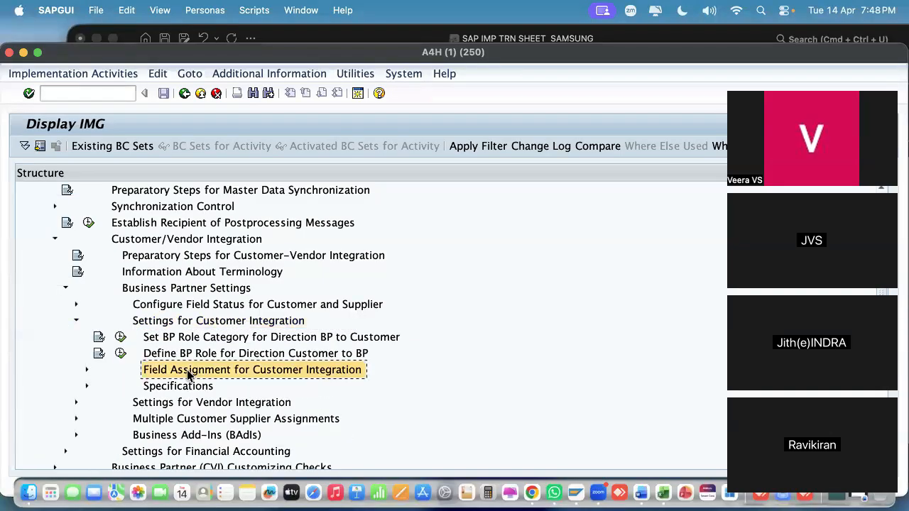
click(87, 370)
scroll(243, 381, down, 1)
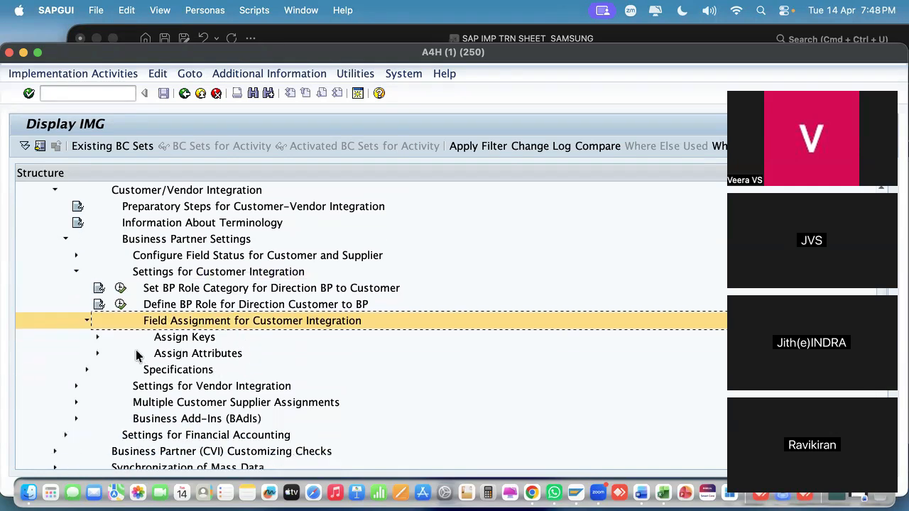
click(98, 338)
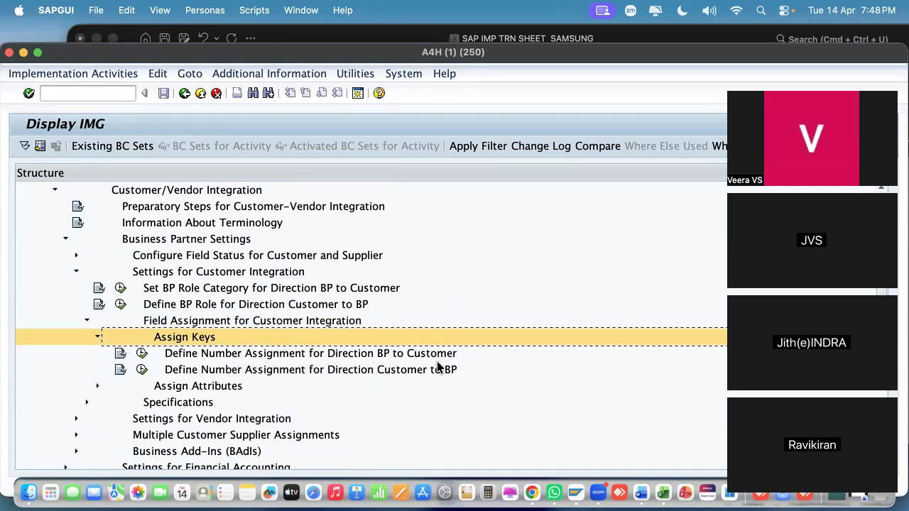
Review the IMG path from Cross-Application Components and execute Define Number Assignment for Direction BP to Customer
scroll(437, 362, up, 15)
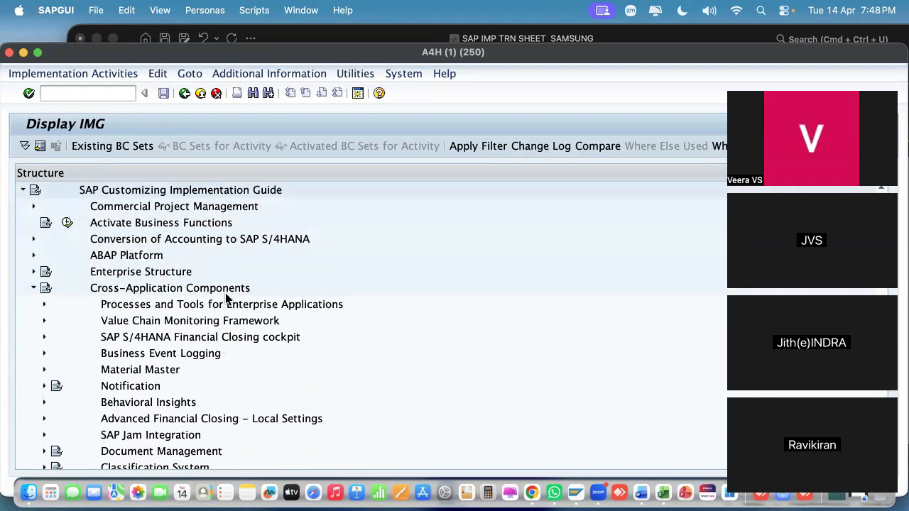
scroll(238, 297, down, 8)
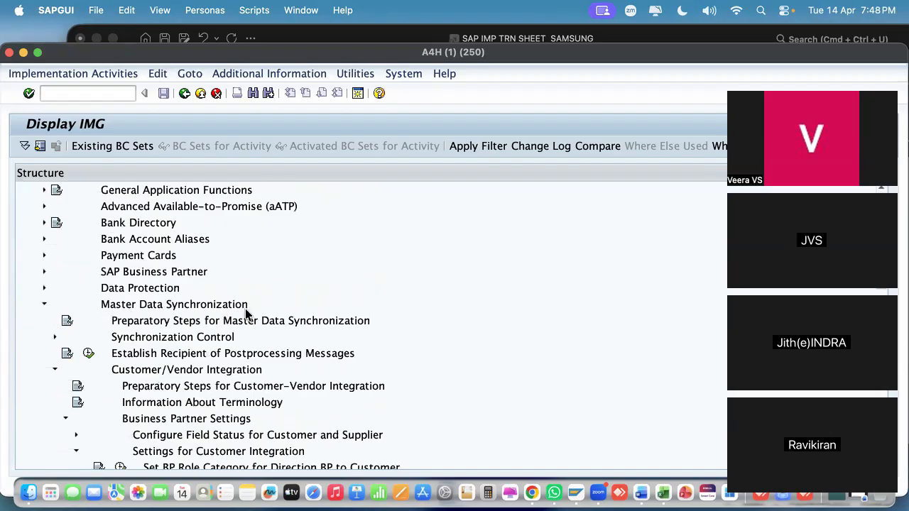
scroll(246, 312, down, 2)
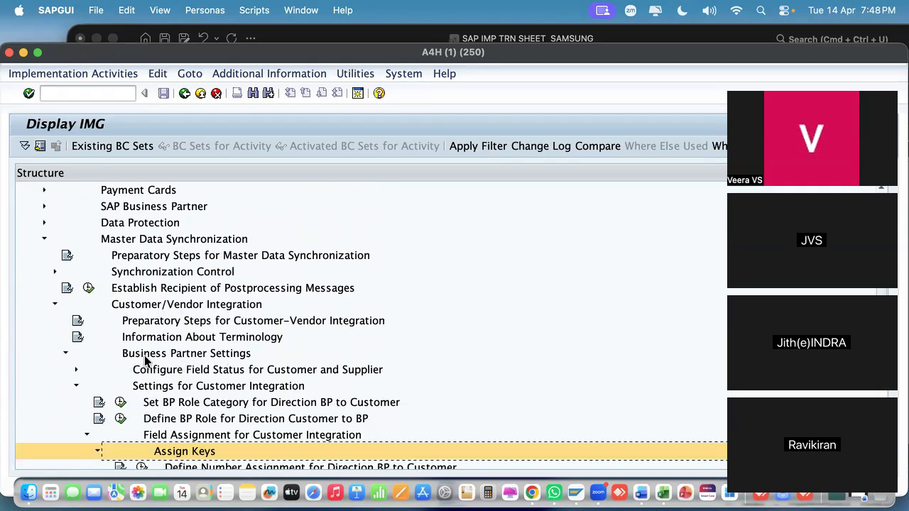
scroll(252, 364, down, 2)
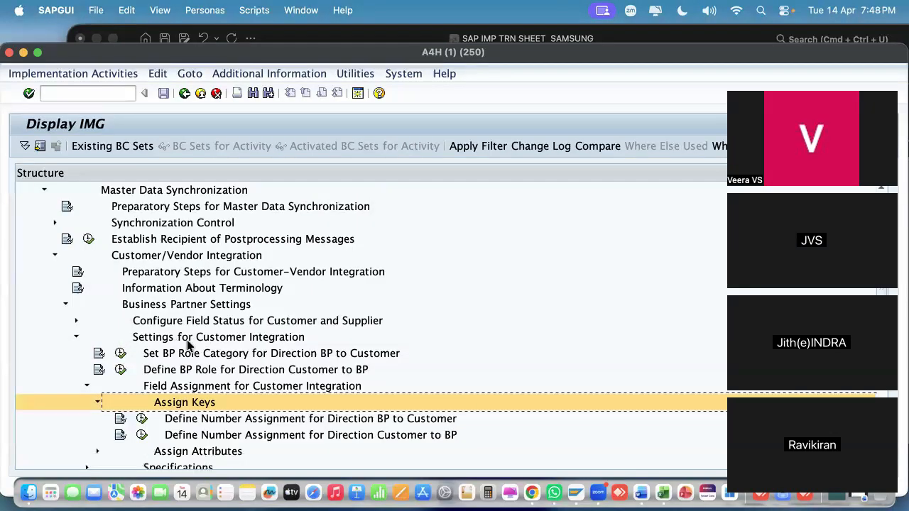
scroll(307, 348, down, 2)
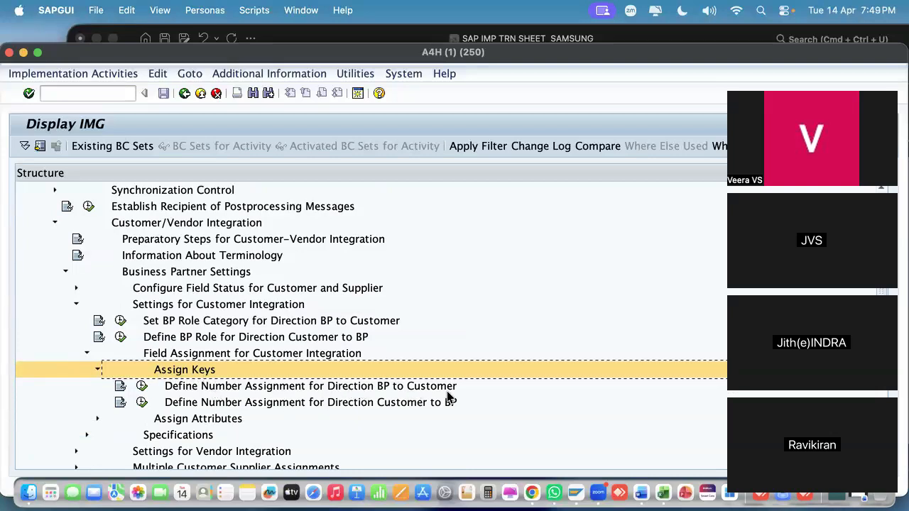
click(141, 388)
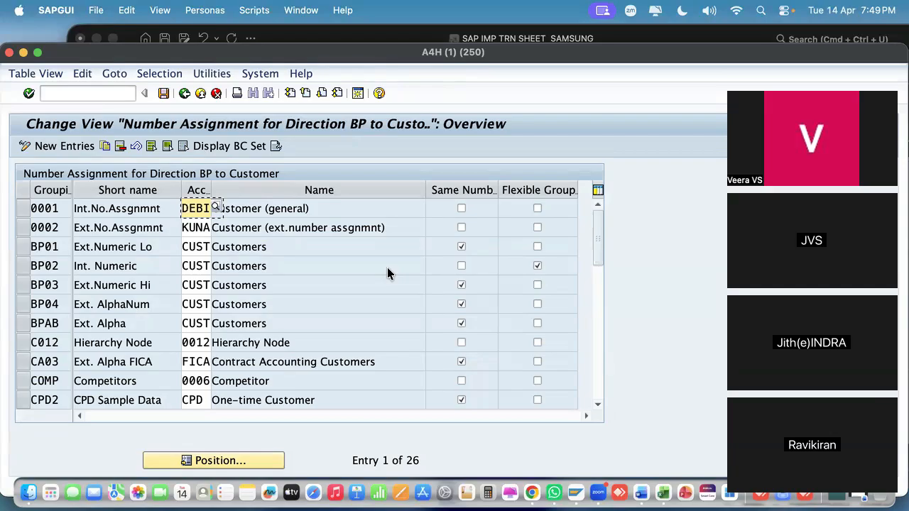
Clear the same-numbers flag for groupings BP01, BP03, BP04, BPAB and CA03 so that new entries can be added
click(76, 147)
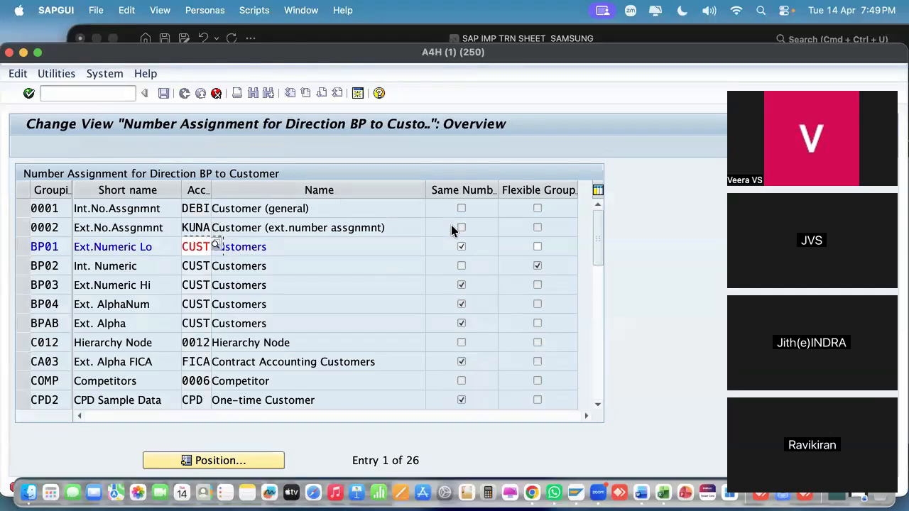
click(461, 247)
click(404, 285)
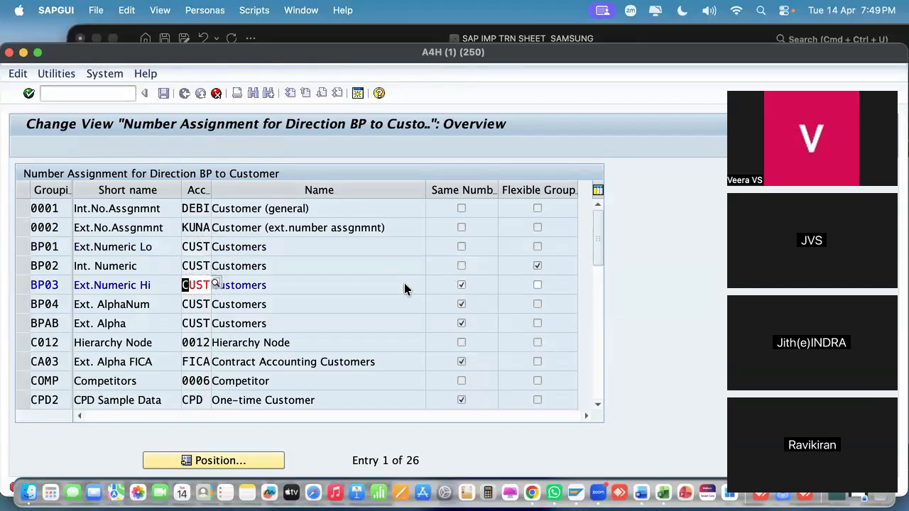
click(461, 285)
click(462, 304)
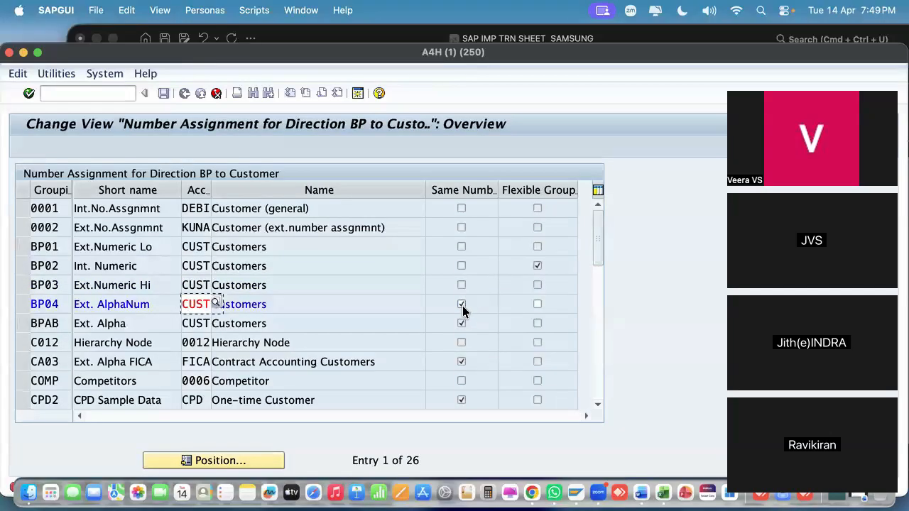
click(462, 323)
click(462, 362)
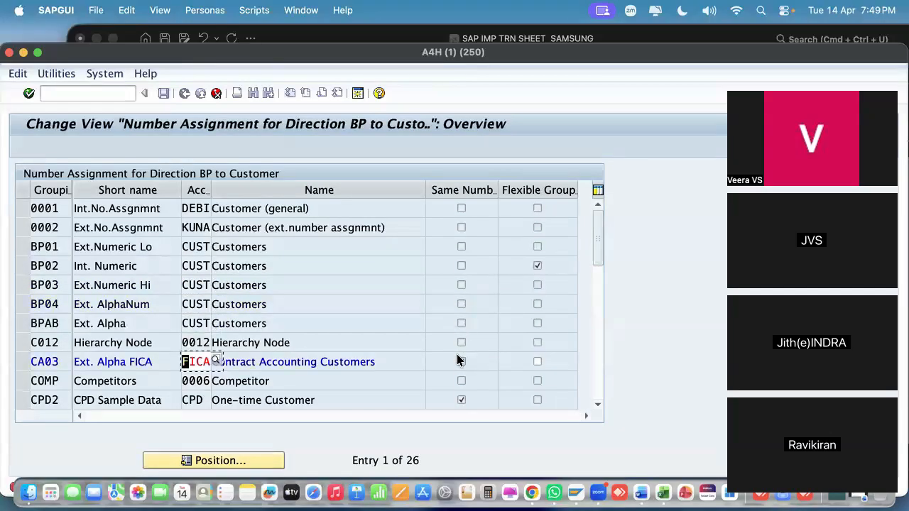
click(461, 362)
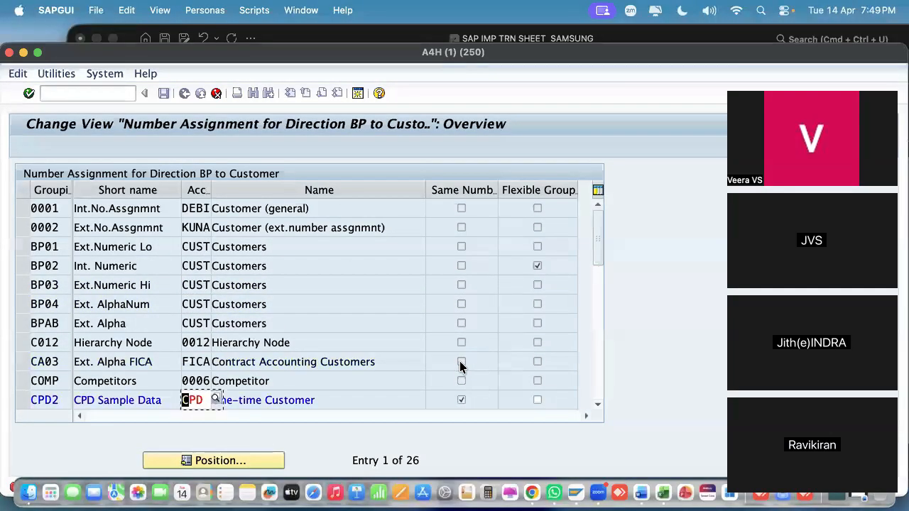
Create new number assignment entries for groupings SXX, chosen from the grouping value list, and SYY
key(F5)
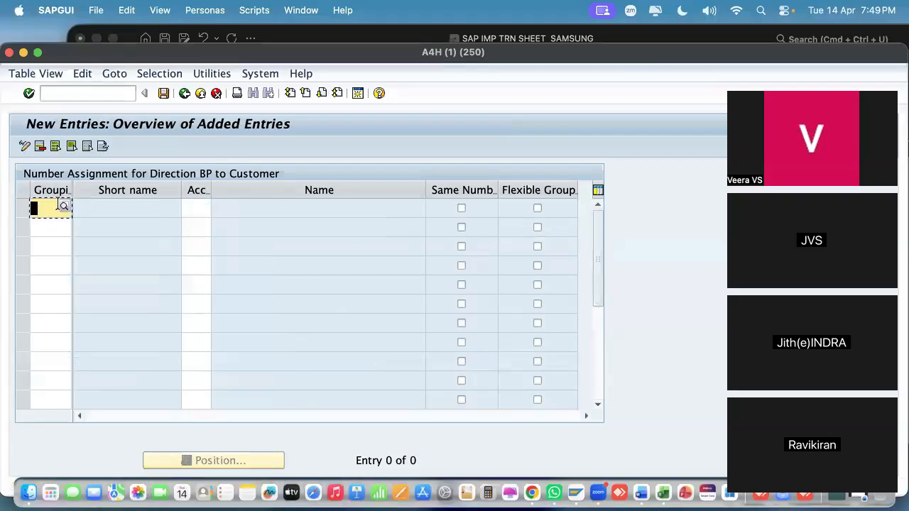
click(63, 206)
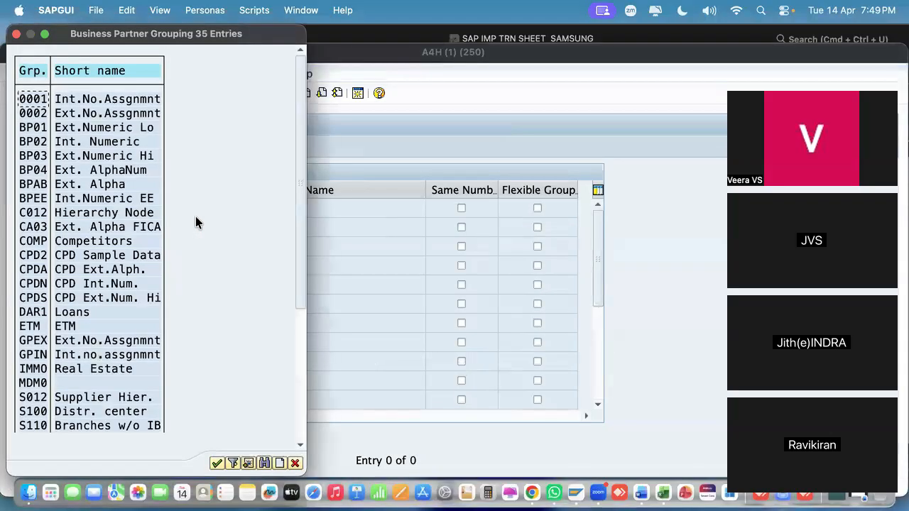
scroll(196, 217, down, 3)
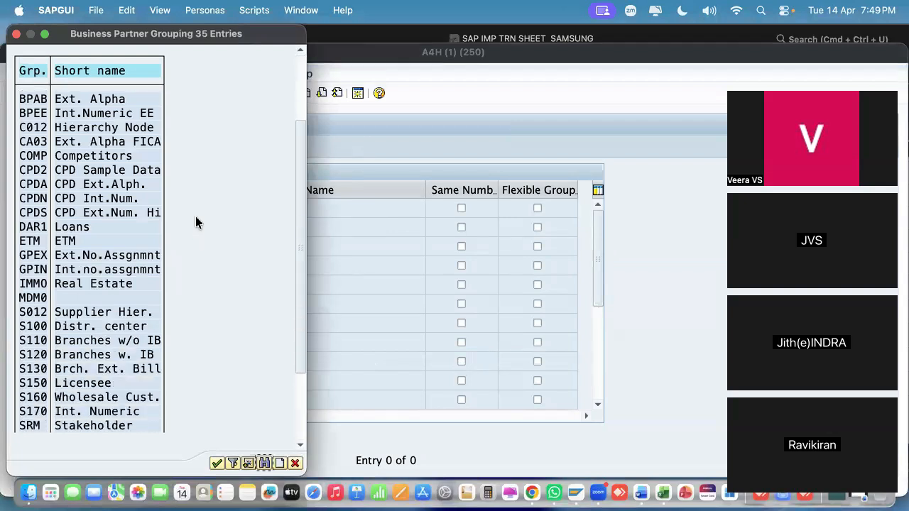
scroll(197, 223, down, 3)
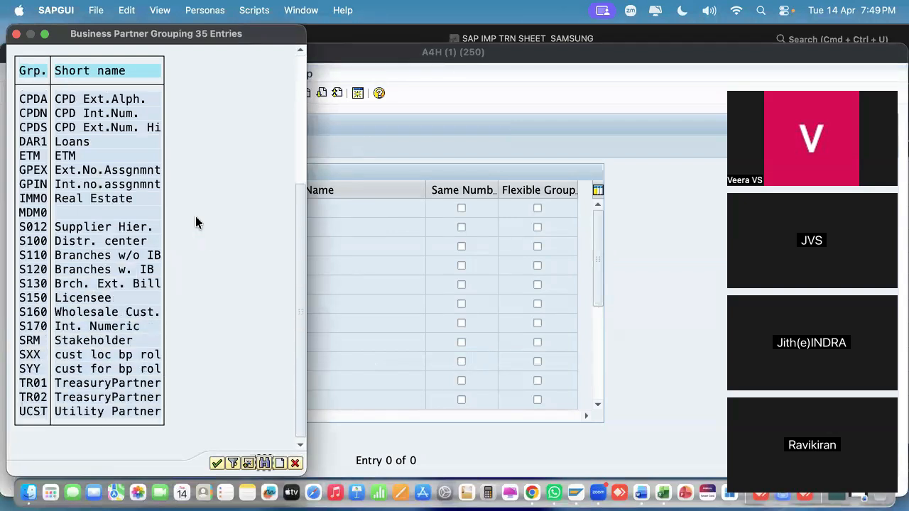
double_click(122, 357)
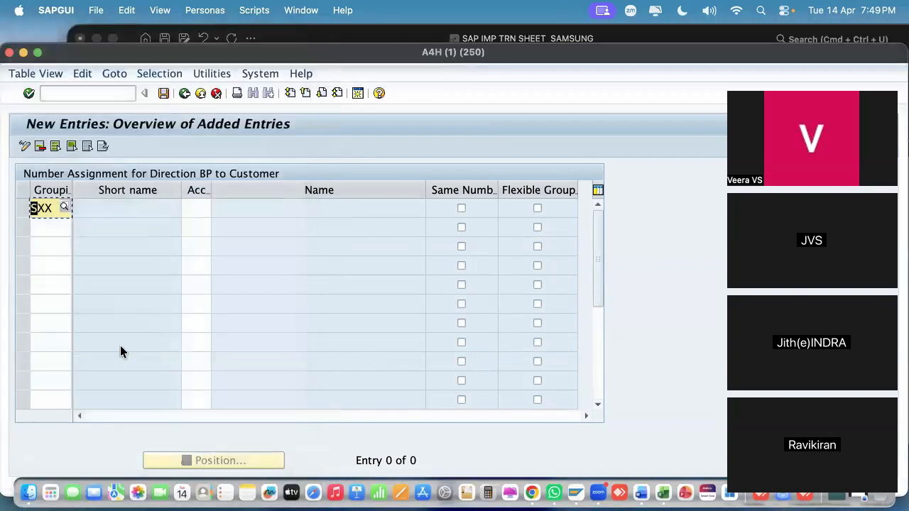
click(55, 229)
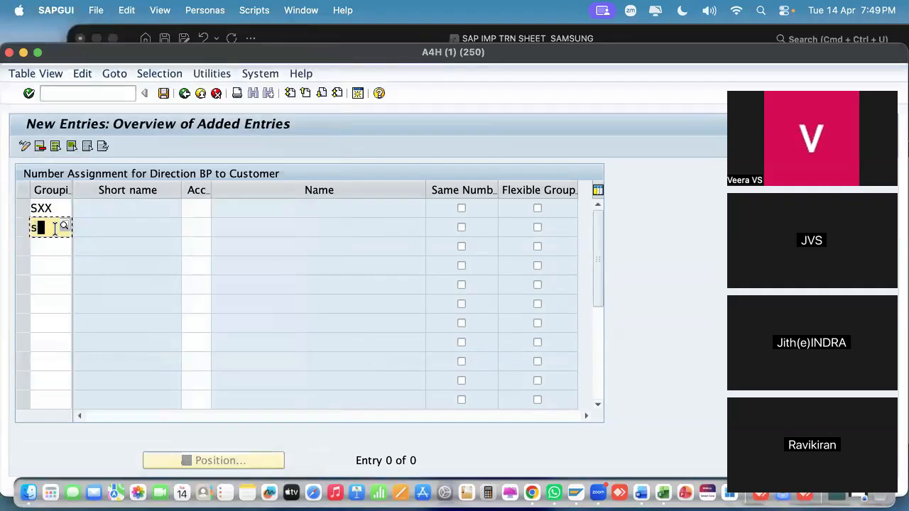
text(syy)
Assign customer account group SL to grouping SXX and SF to grouping SYY, and try to save the new entries
click(197, 207)
click(213, 207)
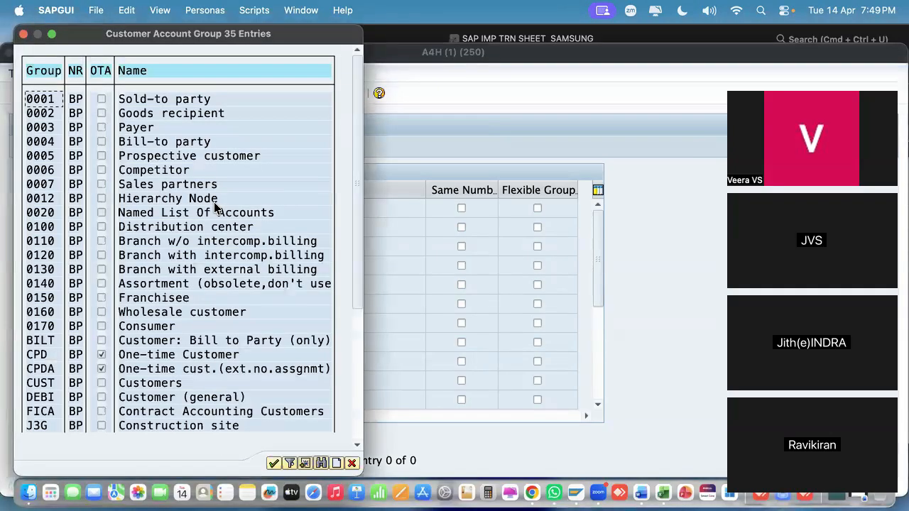
scroll(216, 206, down, 5)
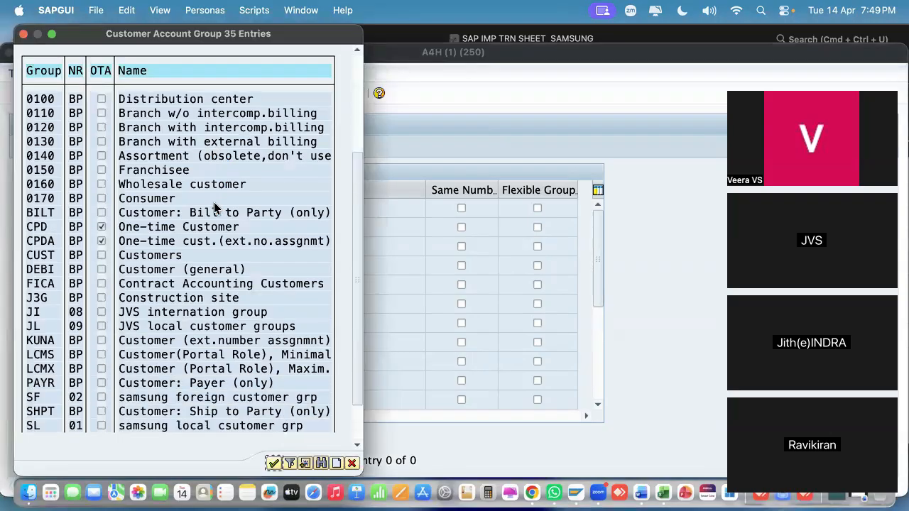
scroll(214, 201, down, 1)
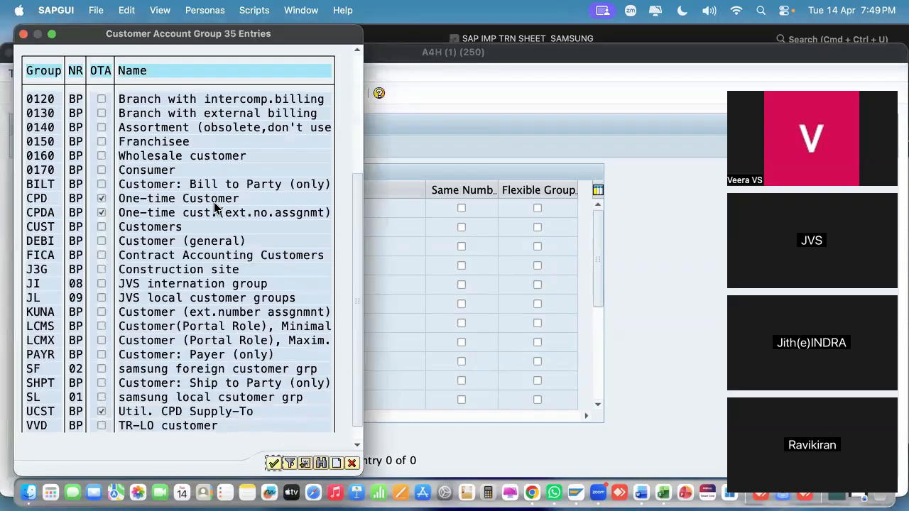
double_click(207, 397)
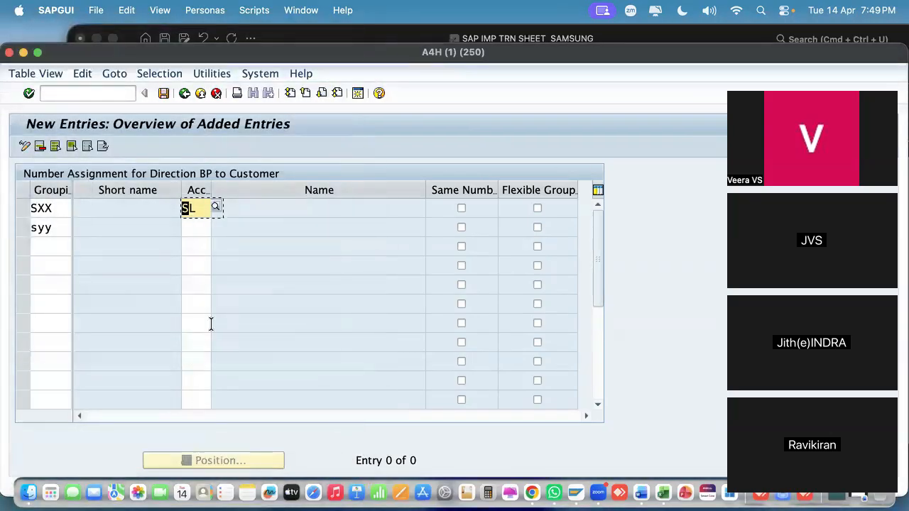
click(200, 227)
text(s)
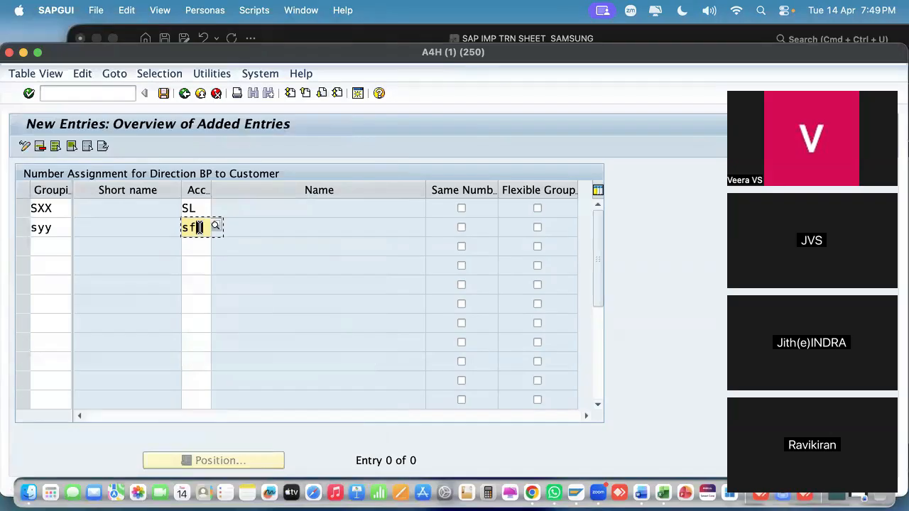
text(f)
key(Return)
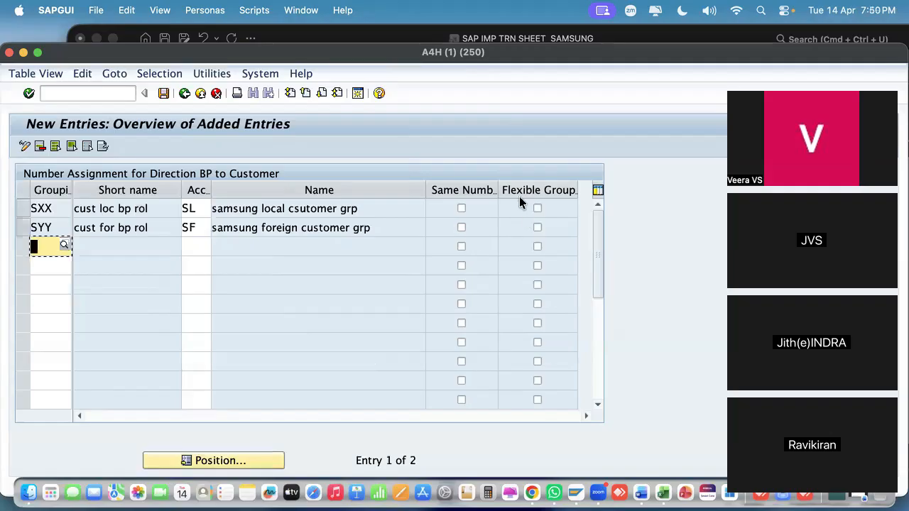
click(164, 93)
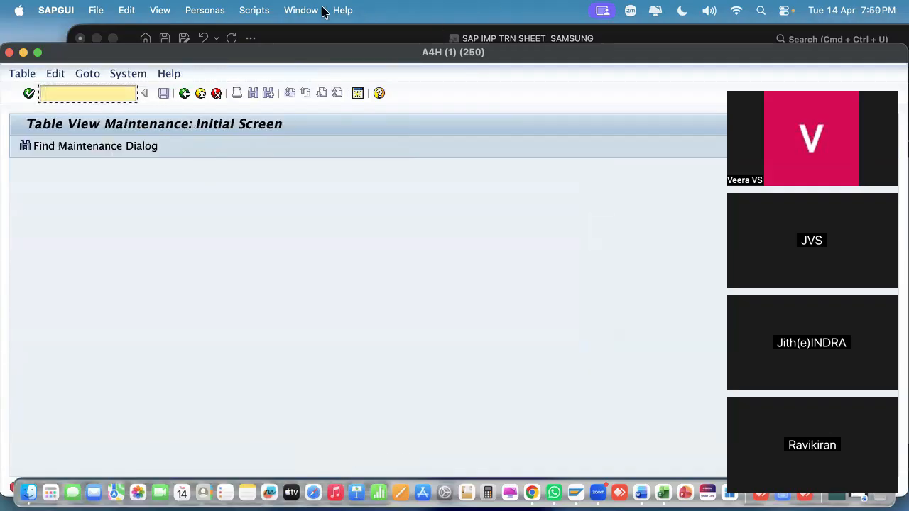
Return to the IMG and execute Define Number Assignment for Direction BP to Customer again
drag(314, 47, 426, 8)
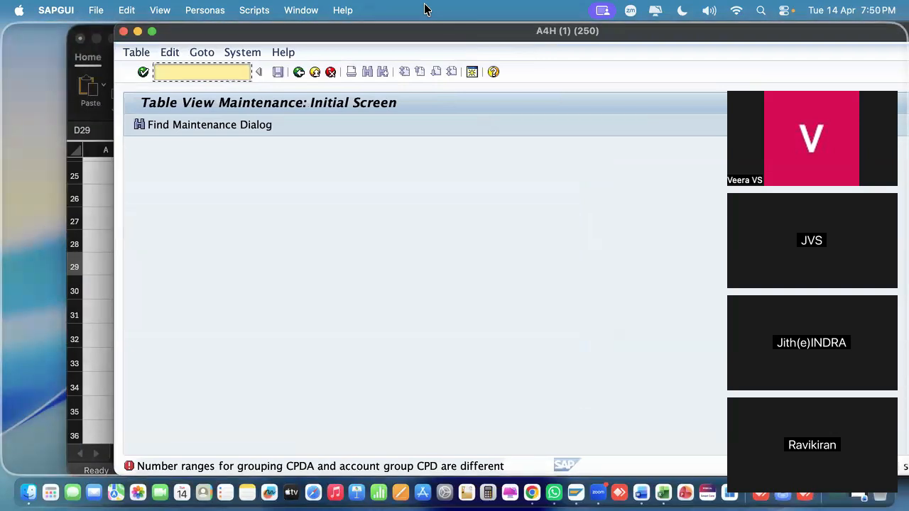
drag(425, 9, 371, 22)
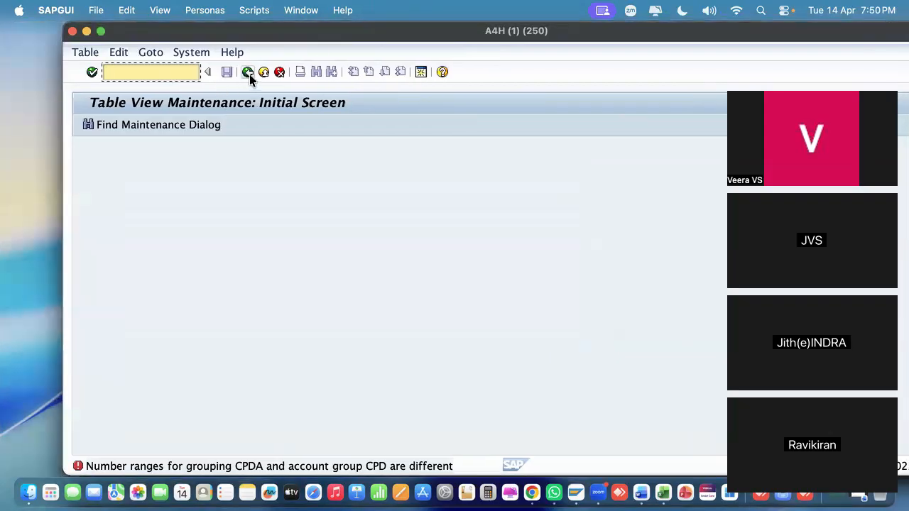
click(278, 72)
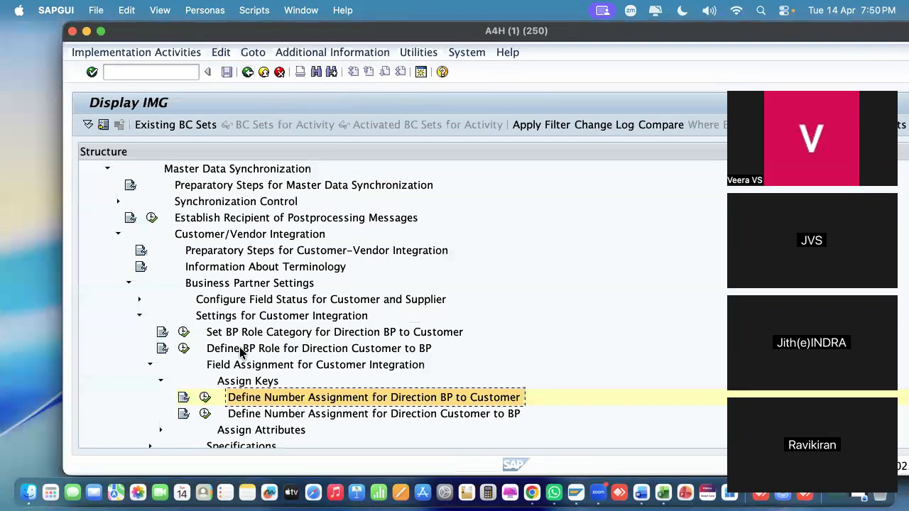
click(205, 398)
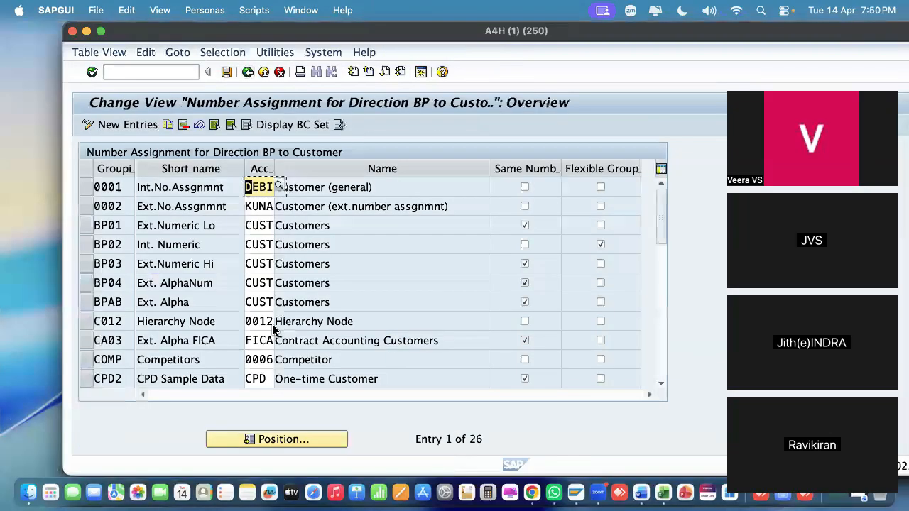
Mark the number assignment entries for groupings 0001 through CPD2 for deletion
click(86, 186)
click(86, 204)
click(86, 225)
click(87, 244)
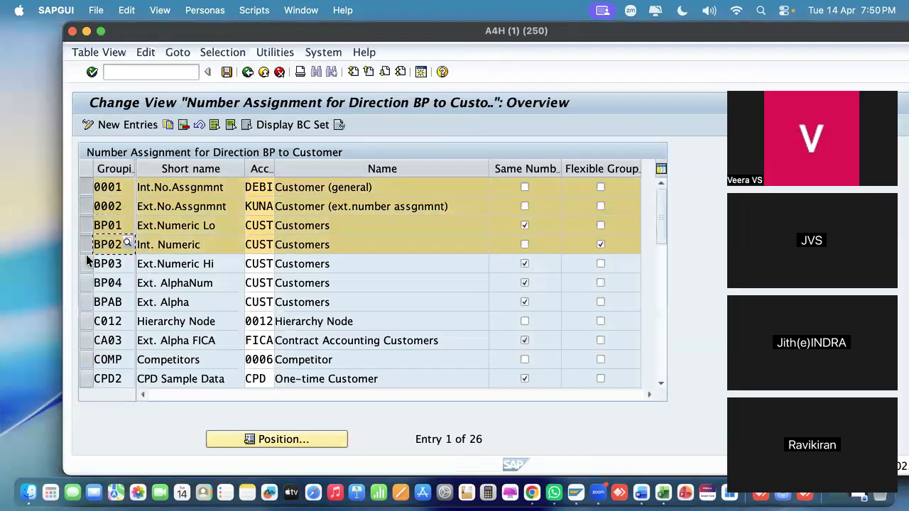
click(86, 263)
click(85, 282)
click(85, 301)
click(87, 321)
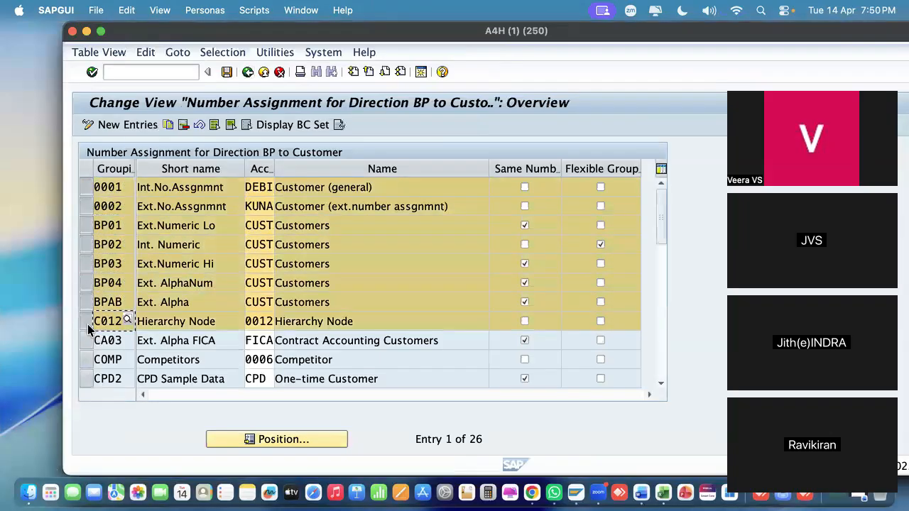
click(87, 340)
click(88, 359)
click(88, 378)
scroll(139, 270, down, 3)
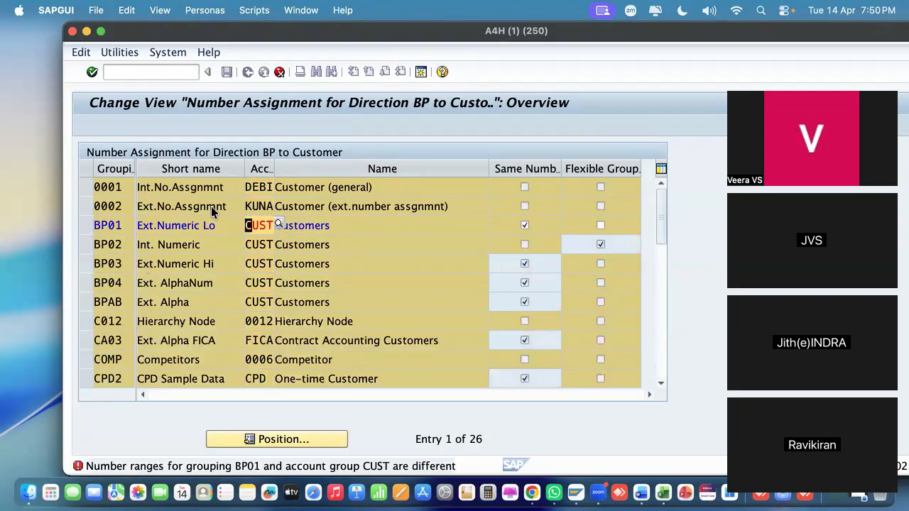
scroll(397, 179, up, 2)
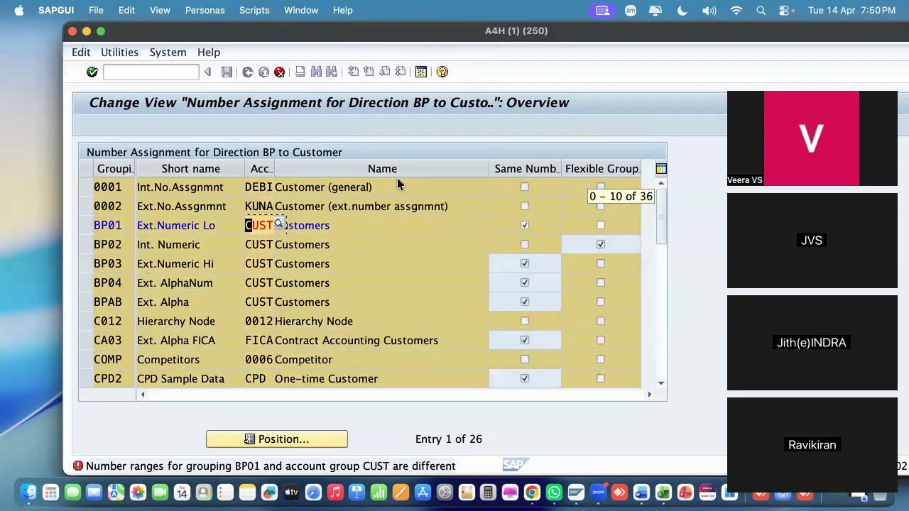
Clear the same-numbers flag for groupings BP01, BP03, BP04, BPAB, CA03, CPD2 and CPDA
click(525, 265)
click(524, 226)
click(524, 284)
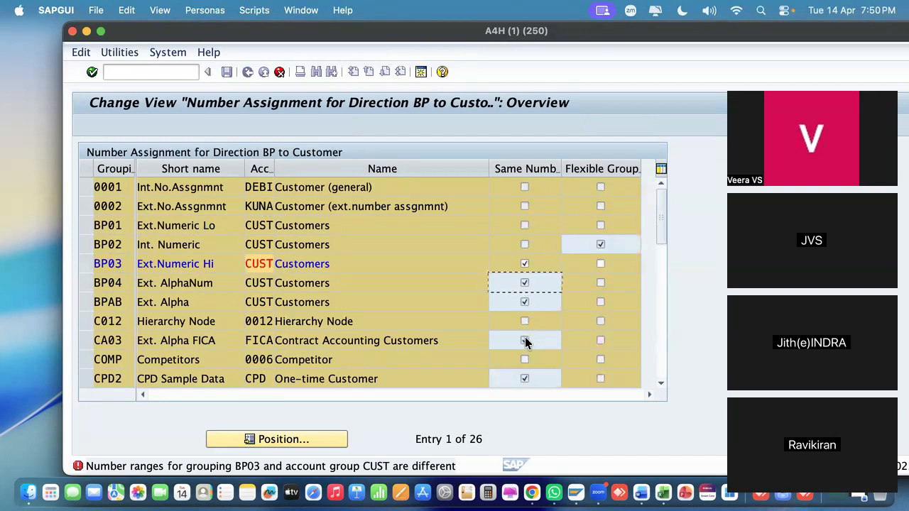
click(525, 339)
click(526, 284)
click(526, 340)
click(525, 303)
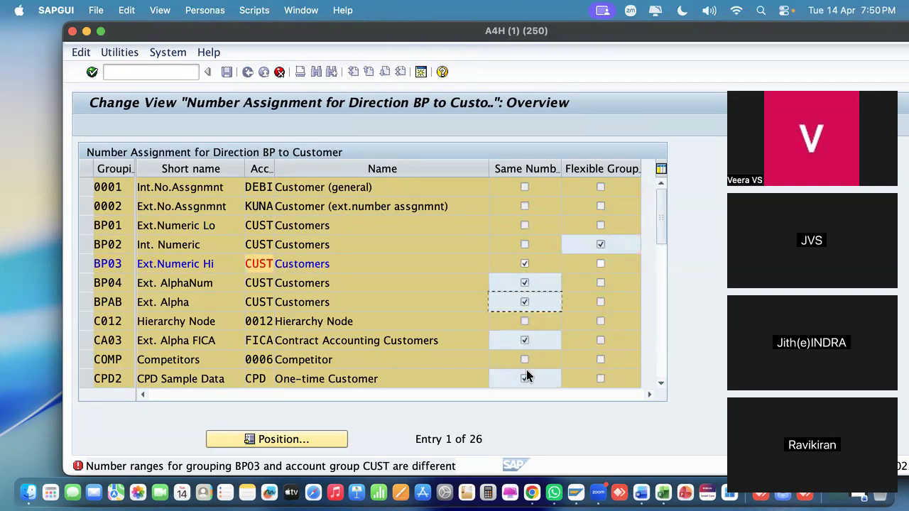
click(526, 285)
click(523, 264)
click(525, 283)
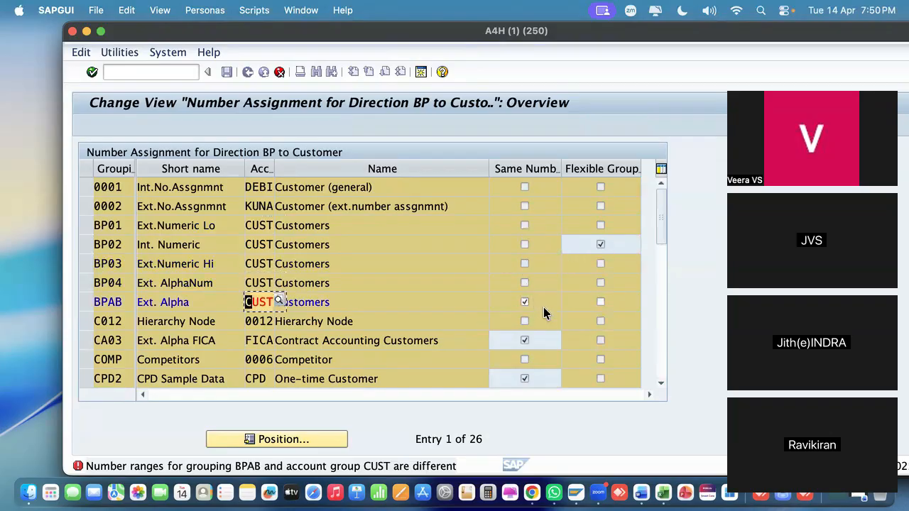
click(525, 340)
click(523, 302)
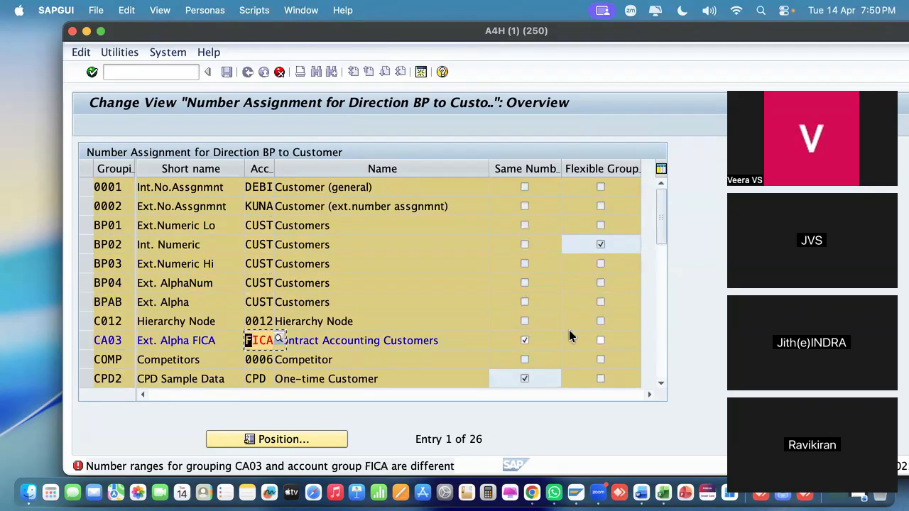
click(527, 341)
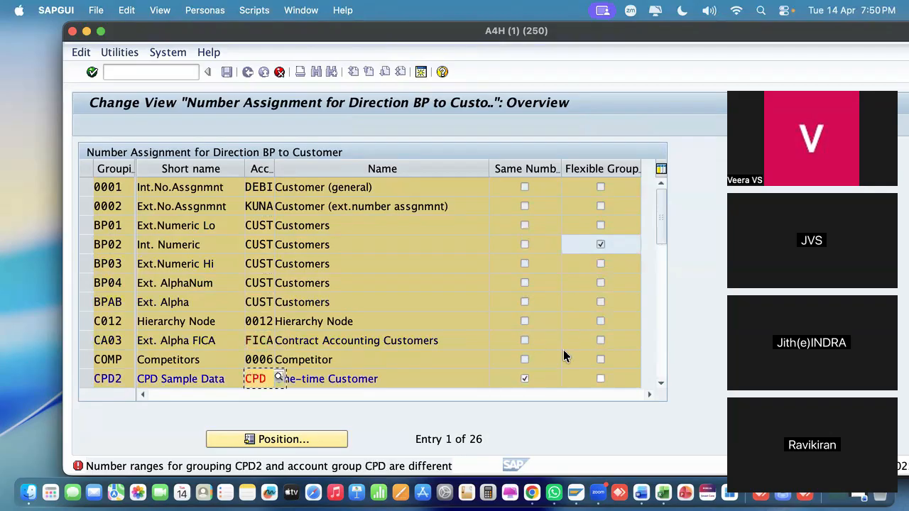
click(525, 380)
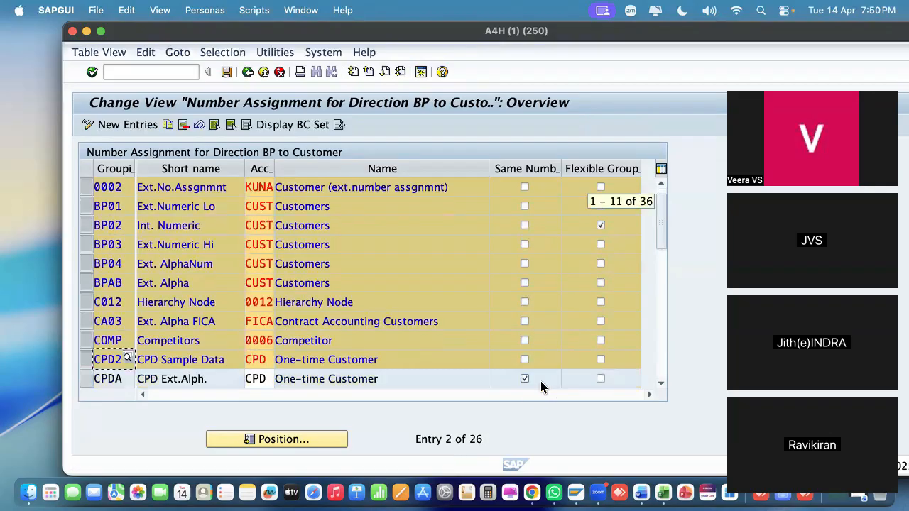
click(526, 379)
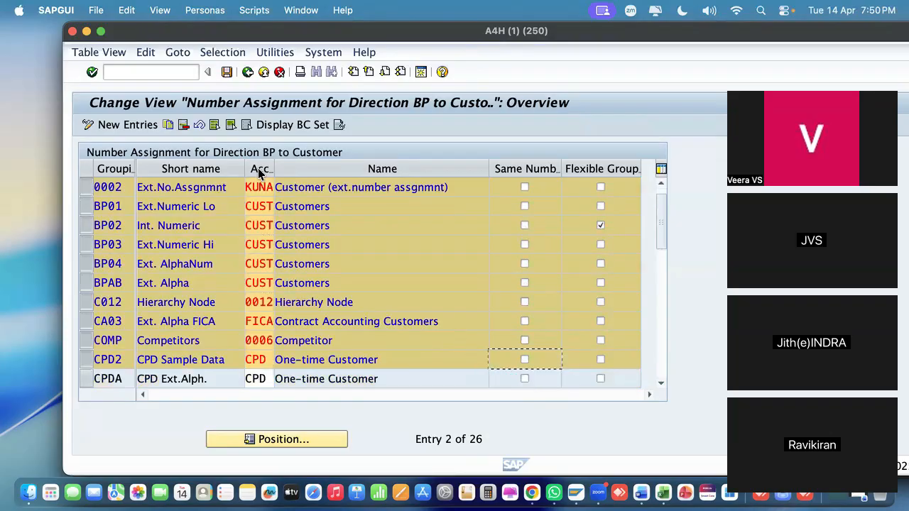
Delete the selected number assignment entries and try to save the table
click(184, 125)
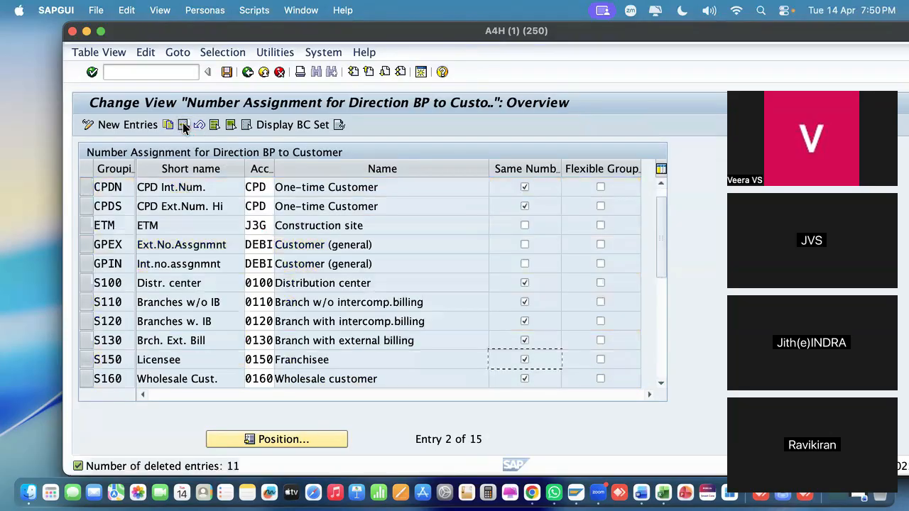
click(227, 71)
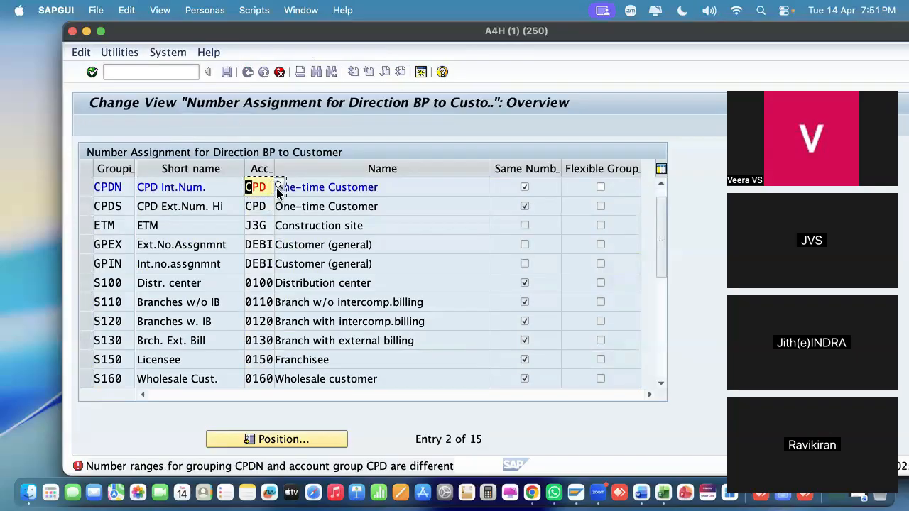
Clear the same-numbers flag for groupings CPDN, CPDS, S100, S110, S120, S130, S150 and S160
click(524, 187)
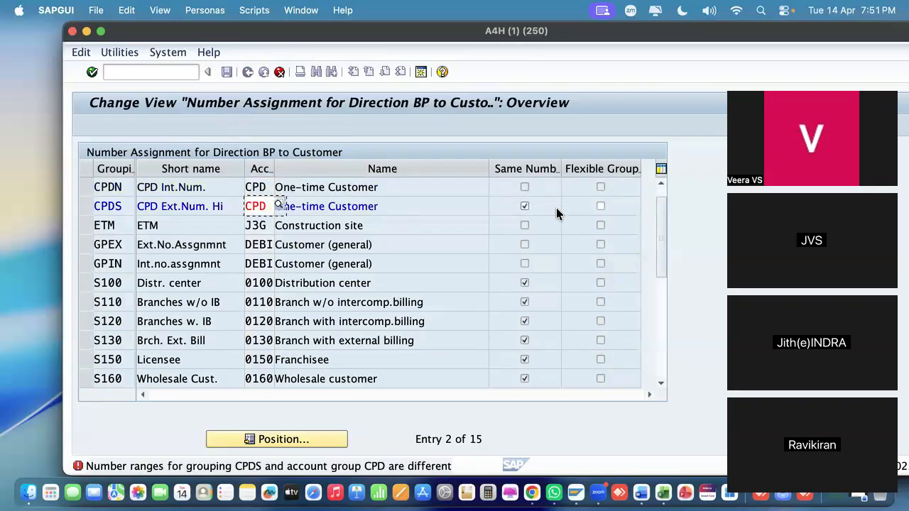
click(524, 206)
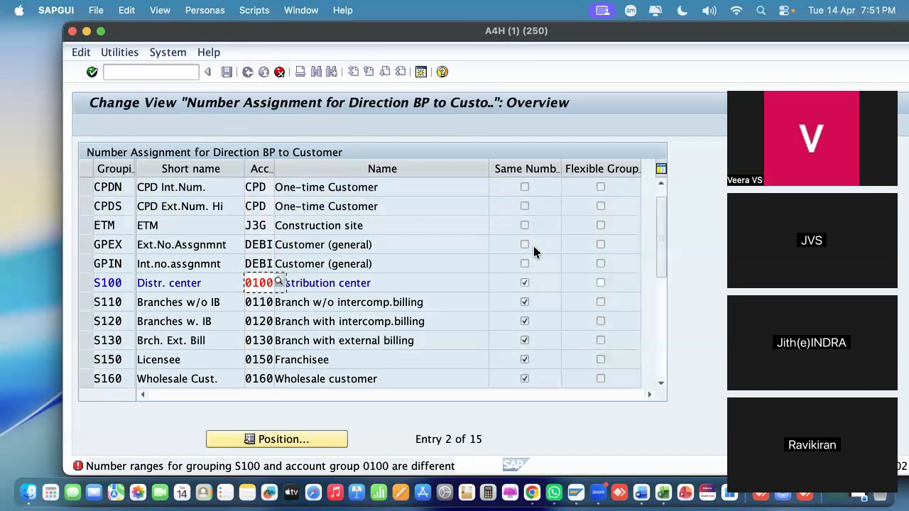
click(527, 284)
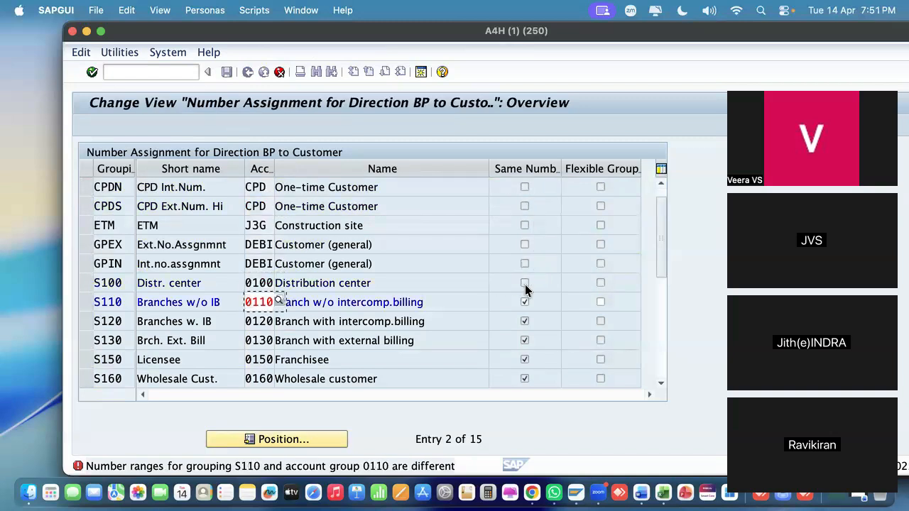
click(528, 304)
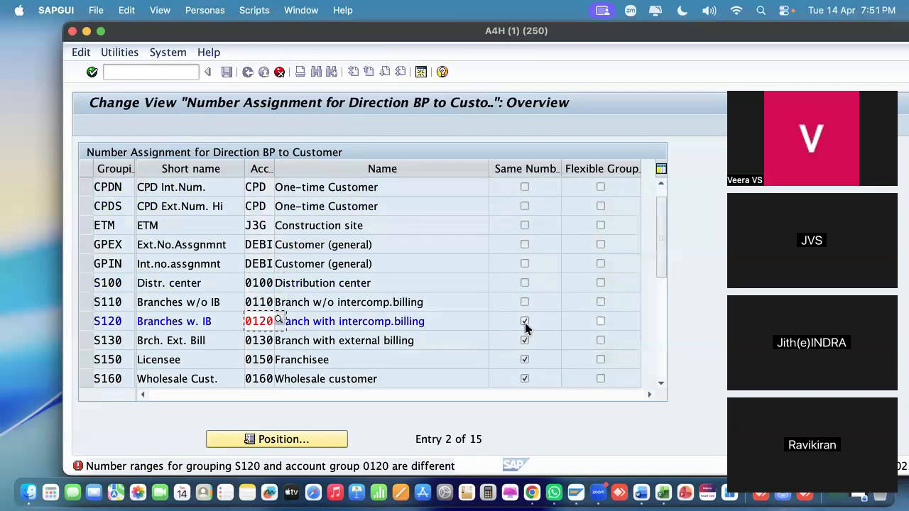
click(524, 322)
click(525, 342)
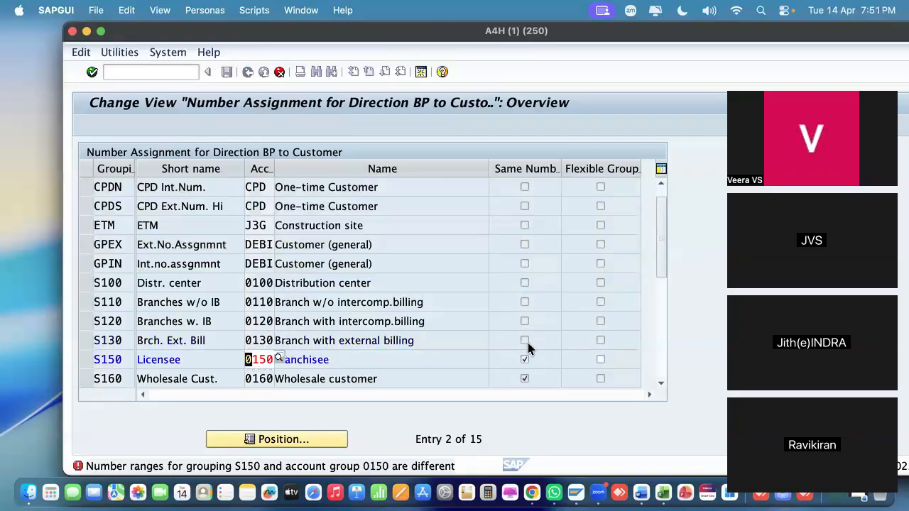
click(524, 361)
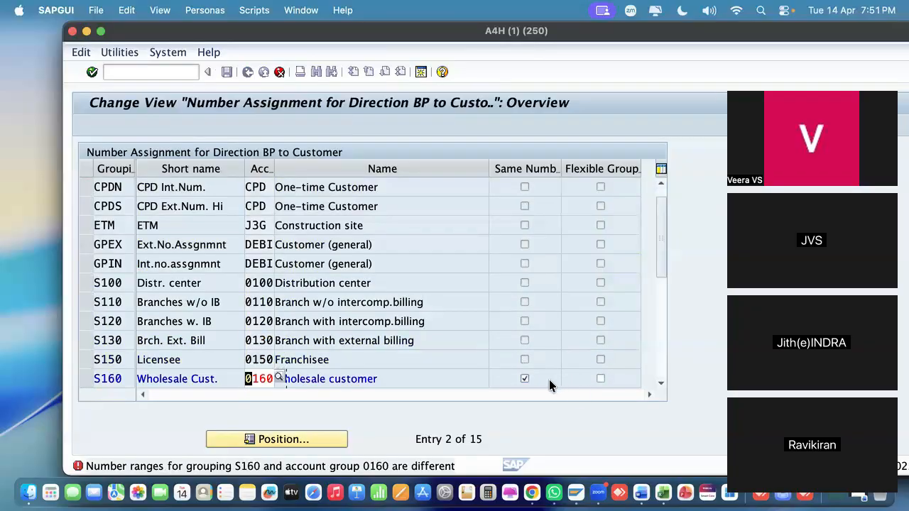
click(525, 378)
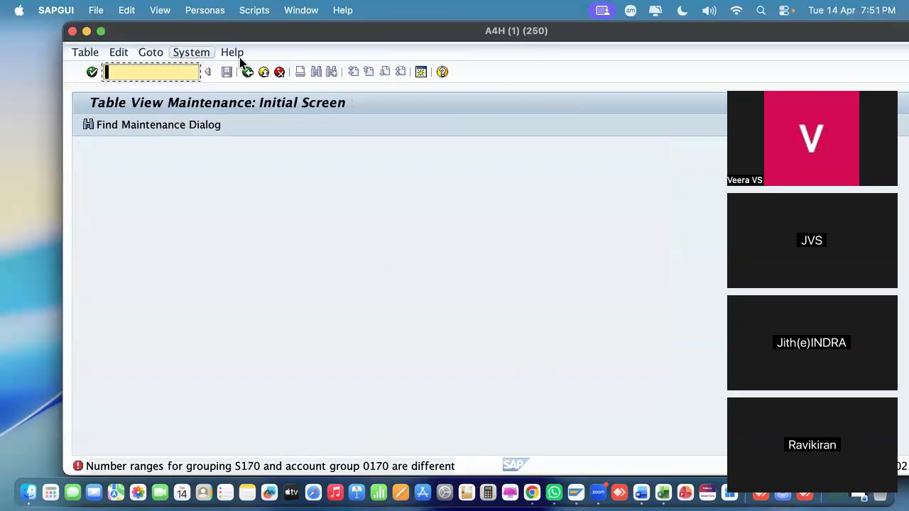
Reopen Define Number Assignment for Direction BP to Customer from the IMG and try to switch it to display mode
click(245, 70)
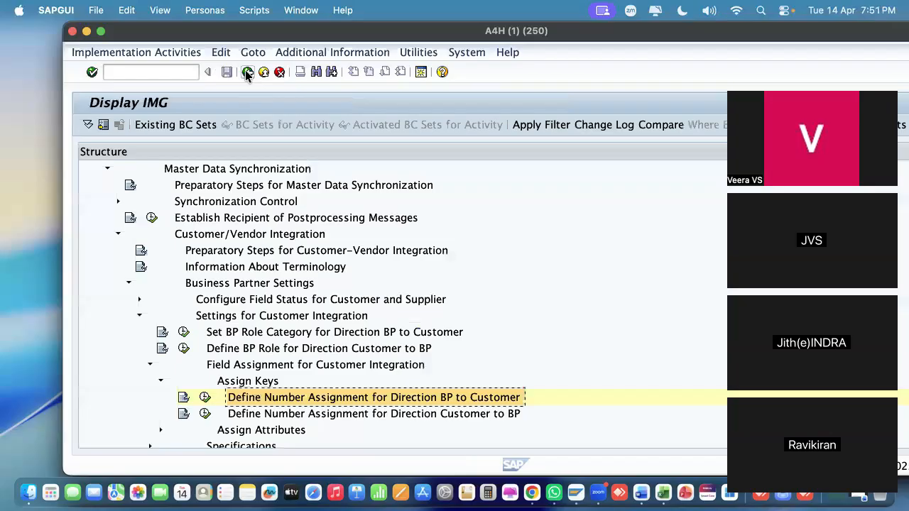
click(205, 397)
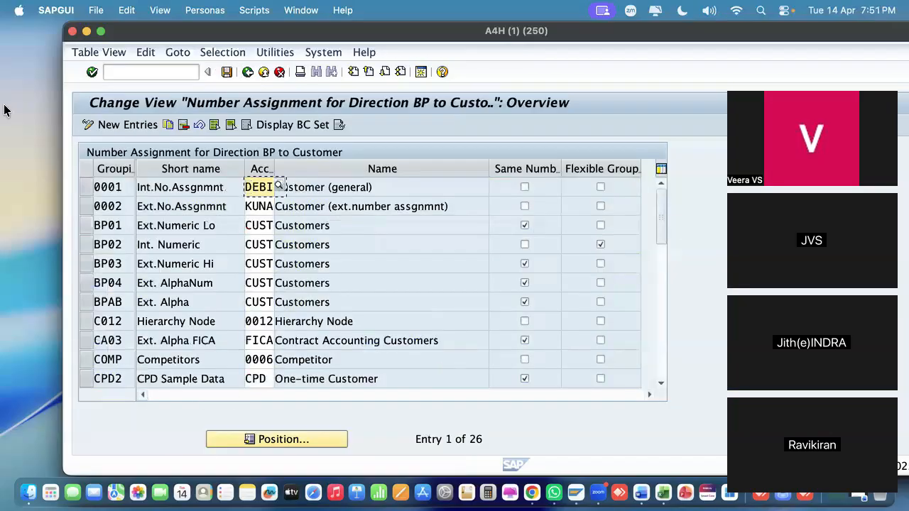
click(87, 124)
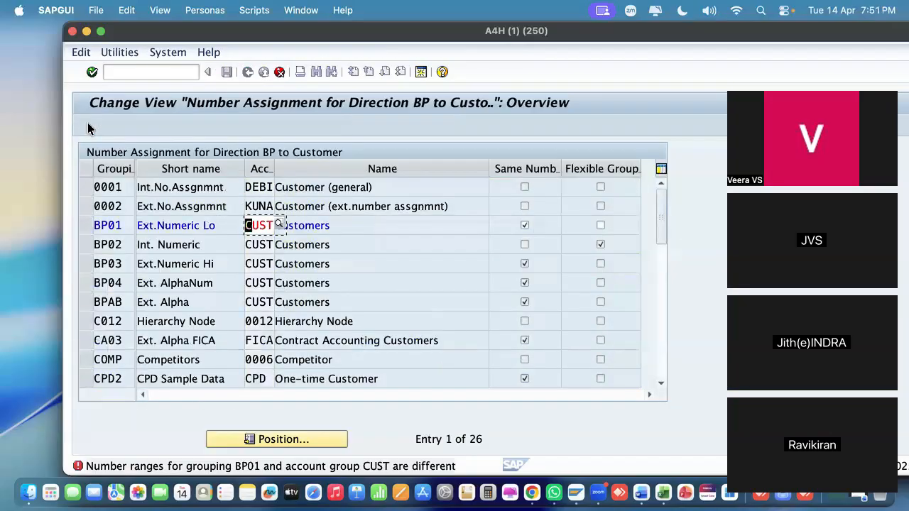
click(245, 72)
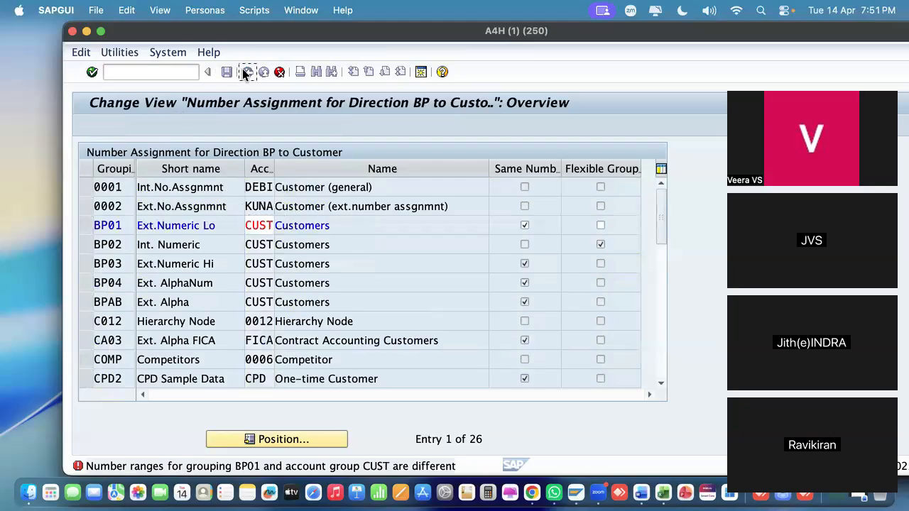
Leave the blocked table, reopen Define Number Assignment for Direction BP to Customer and select all its entries
click(280, 72)
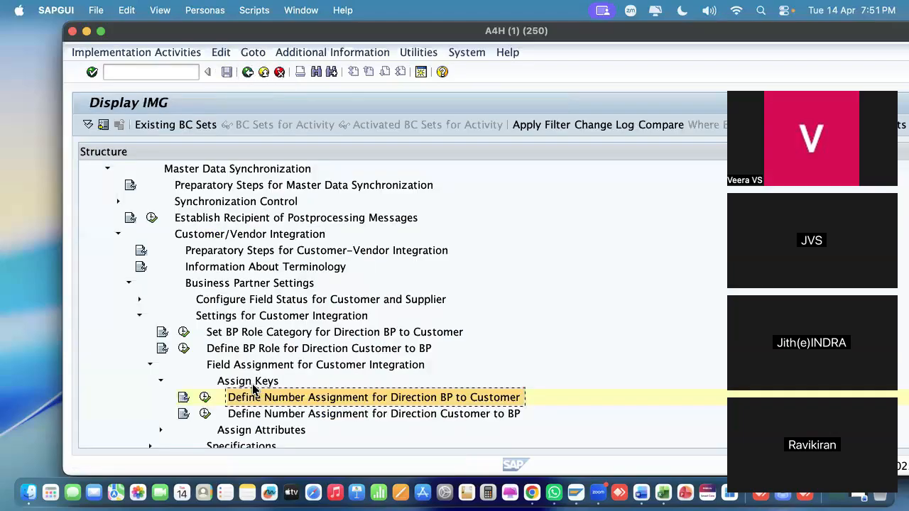
click(204, 398)
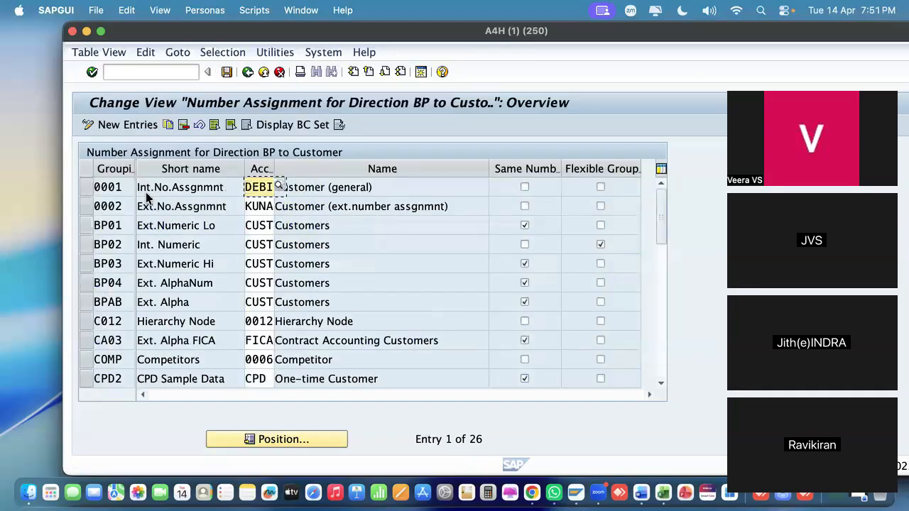
click(213, 126)
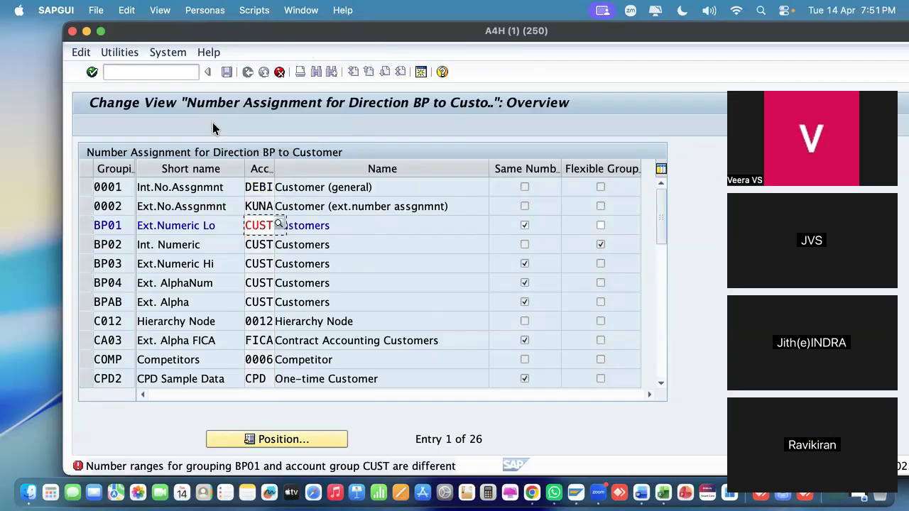
Clear the same-numbers flag for groupings BP01, BP03, BP04, BPAB, CA03 and CPD2
click(525, 225)
key(Return)
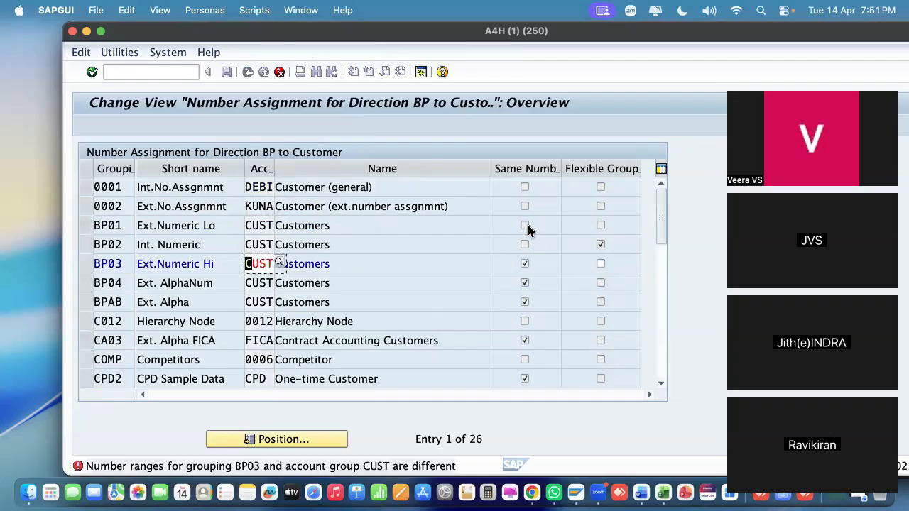
click(524, 264)
key(Return)
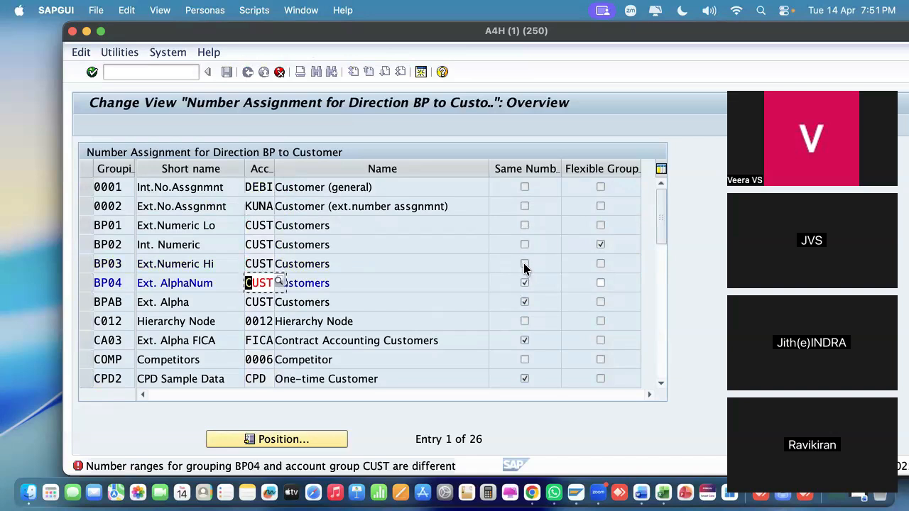
click(524, 282)
key(Return)
click(525, 302)
key(Return)
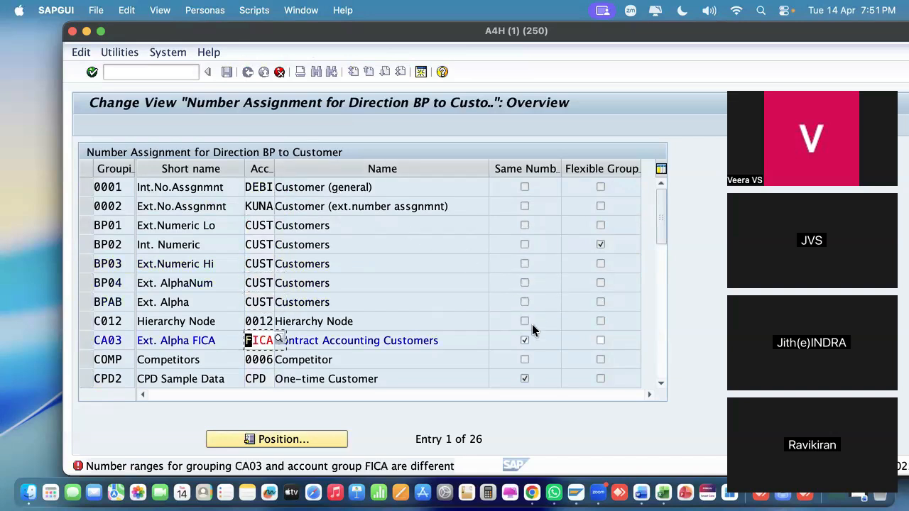
click(525, 340)
key(Return)
click(524, 379)
key(Return)
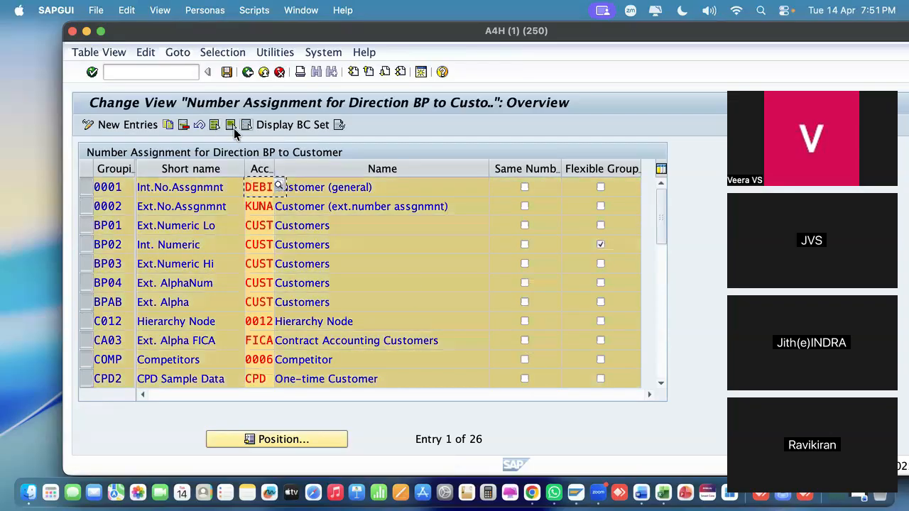
Delete all selected number assignment entries and save the deletion under customizing request A4HK900679
click(183, 125)
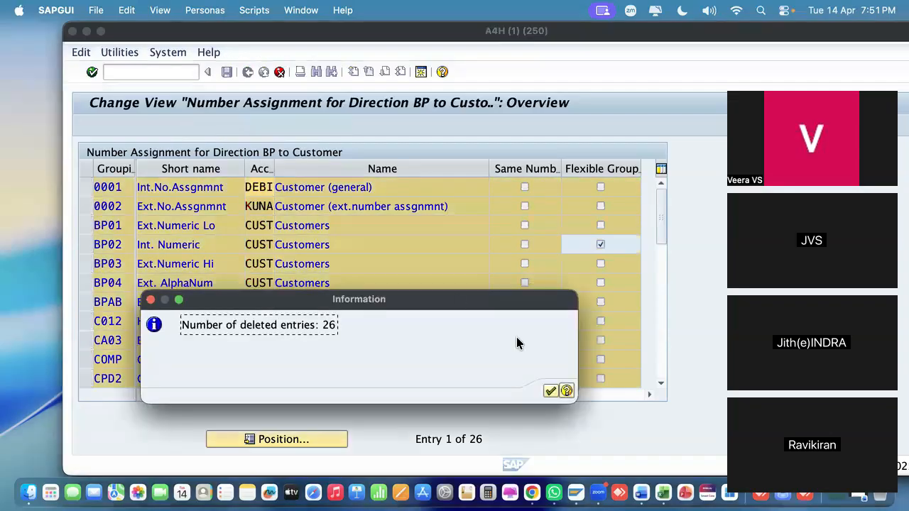
click(551, 391)
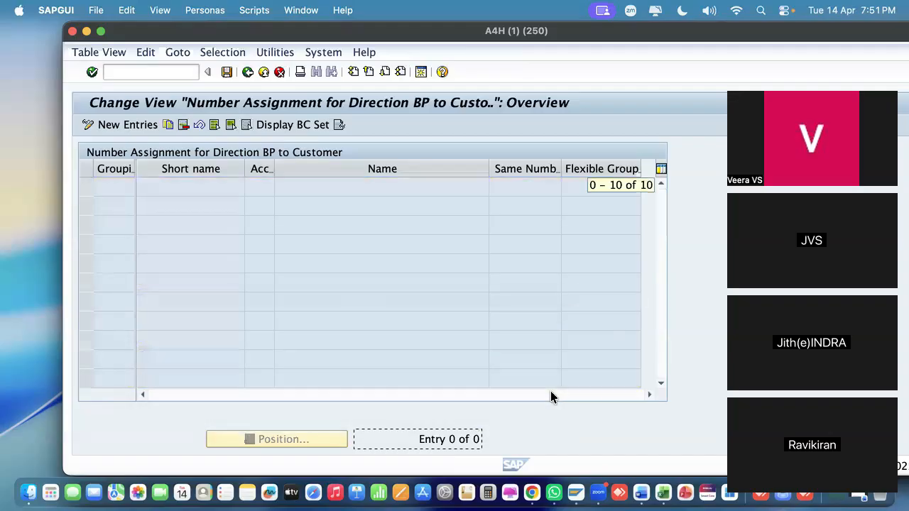
click(227, 71)
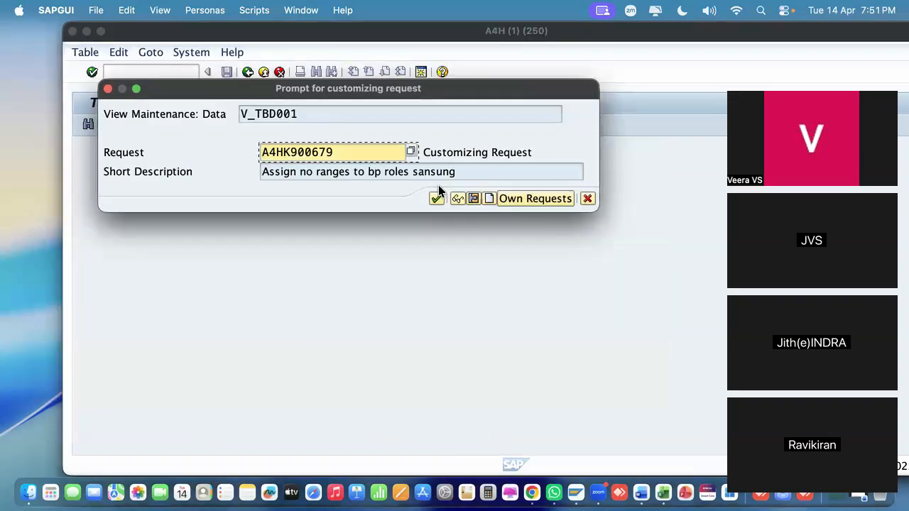
key(Return)
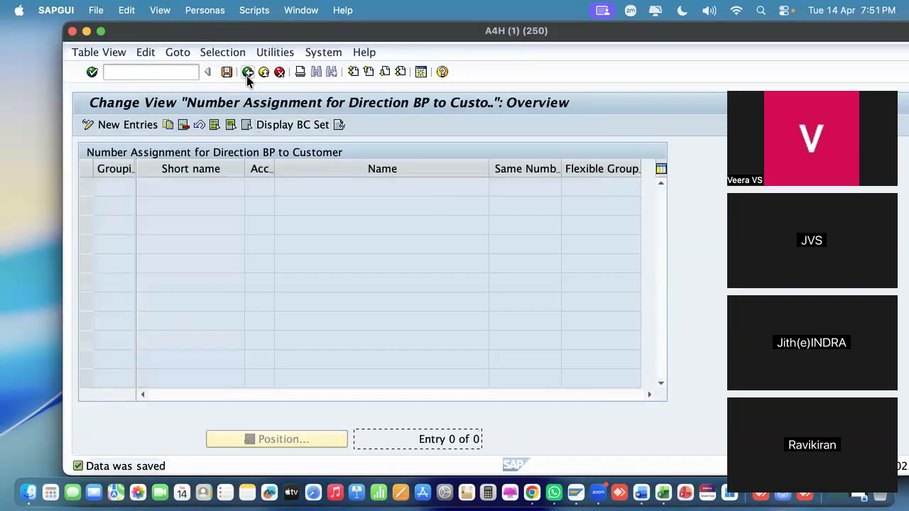
click(247, 72)
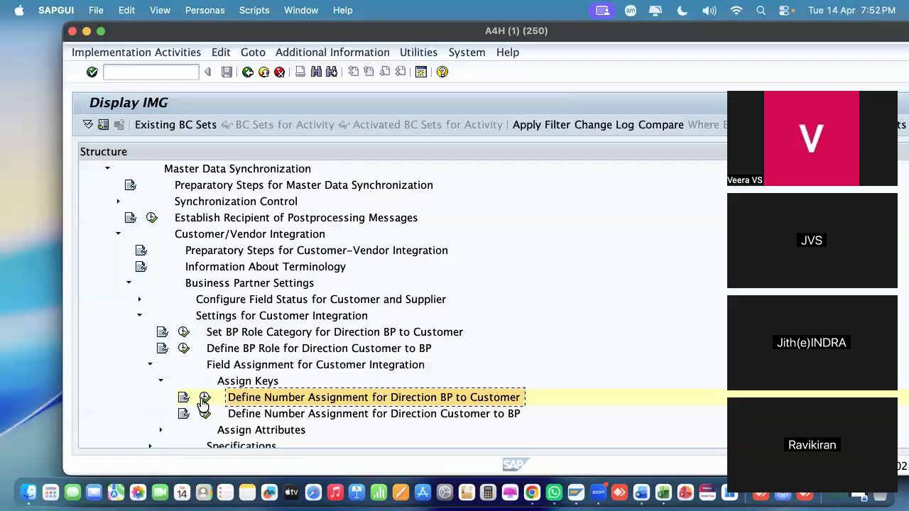
Add new BP-to-customer number assignments linking grouping SXX to account group SL and SYY to SF
click(203, 399)
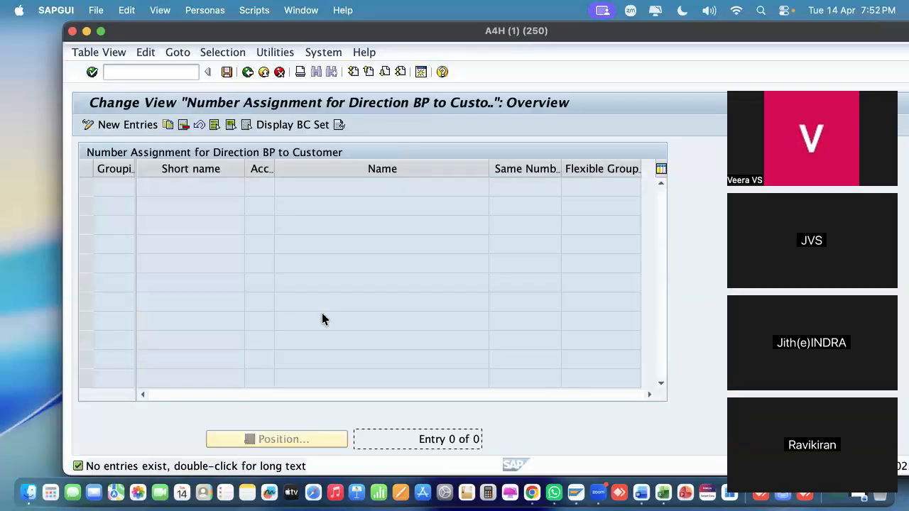
click(136, 124)
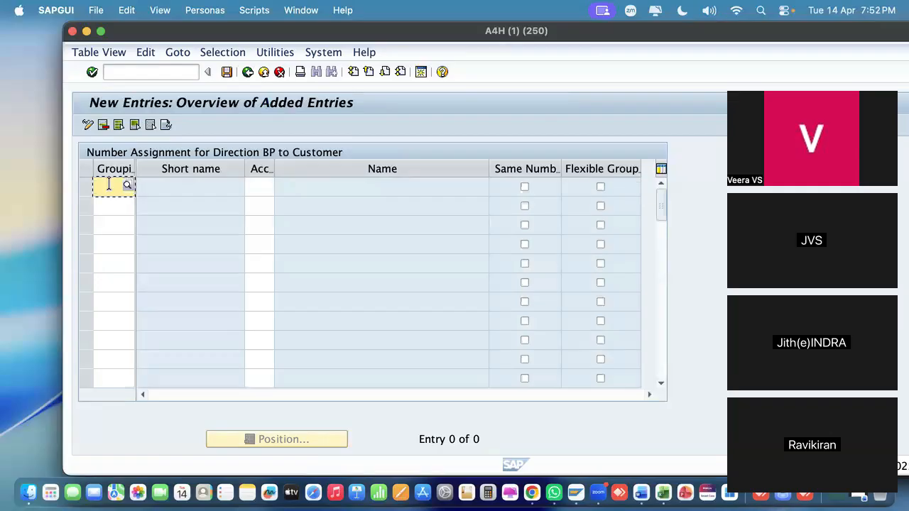
text(sxx)
click(113, 205)
text(s)
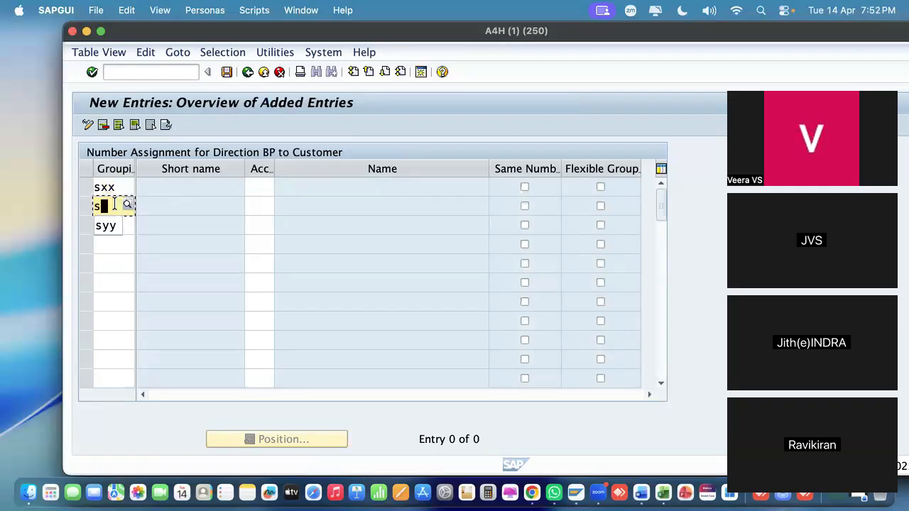
text(yy)
click(259, 184)
text(sl)
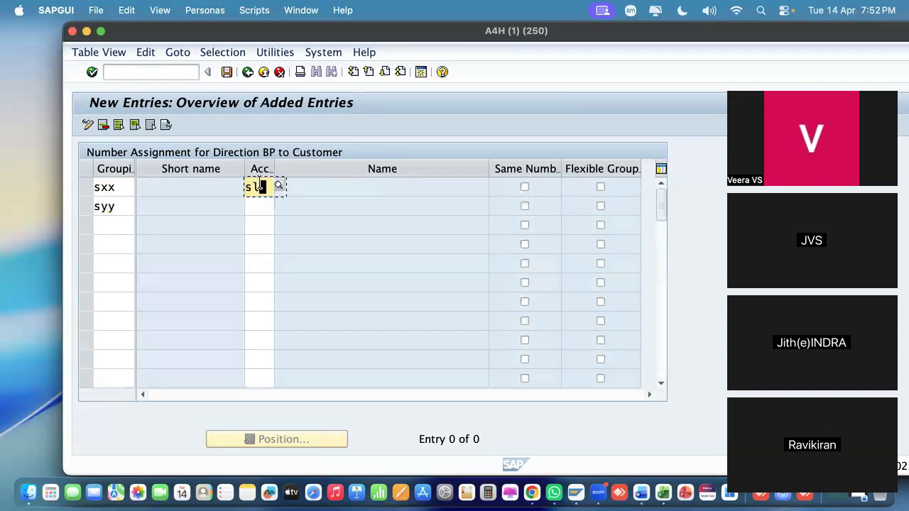
click(250, 207)
text(s)
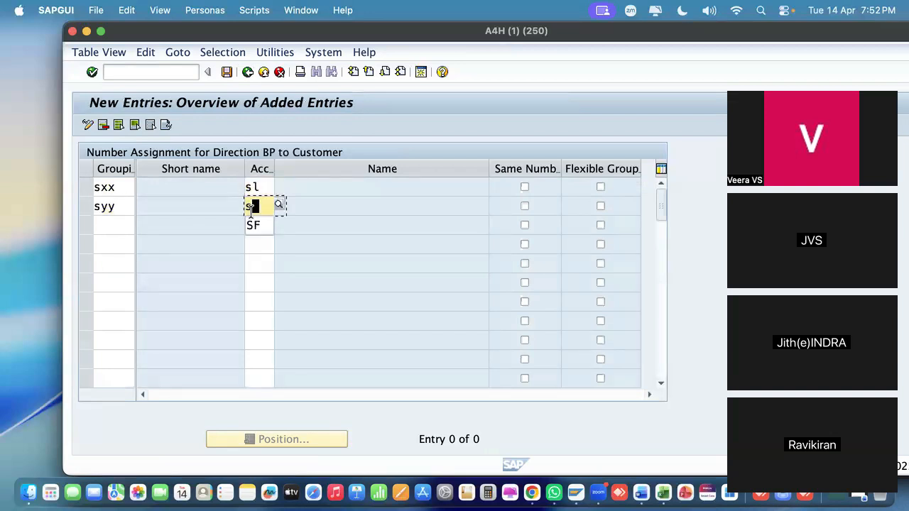
text(f)
key(Return)
Save the new assignments with a newly created customizing request described "Assign bp roles to customer groups"
click(226, 72)
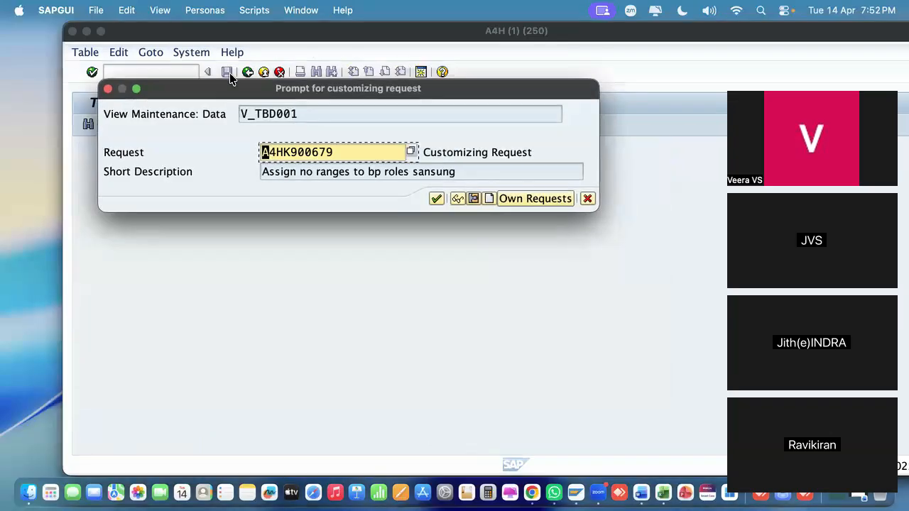
click(488, 198)
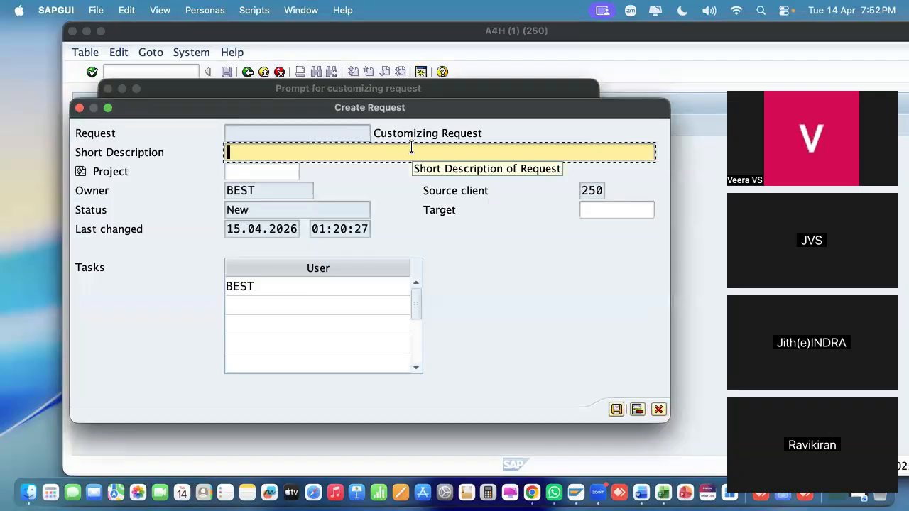
text(Assign bp roles to)
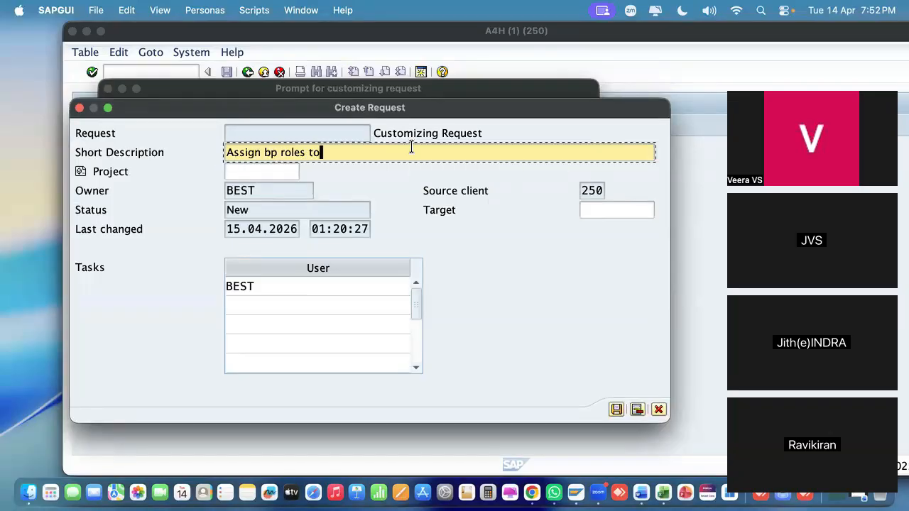
text( customer groups)
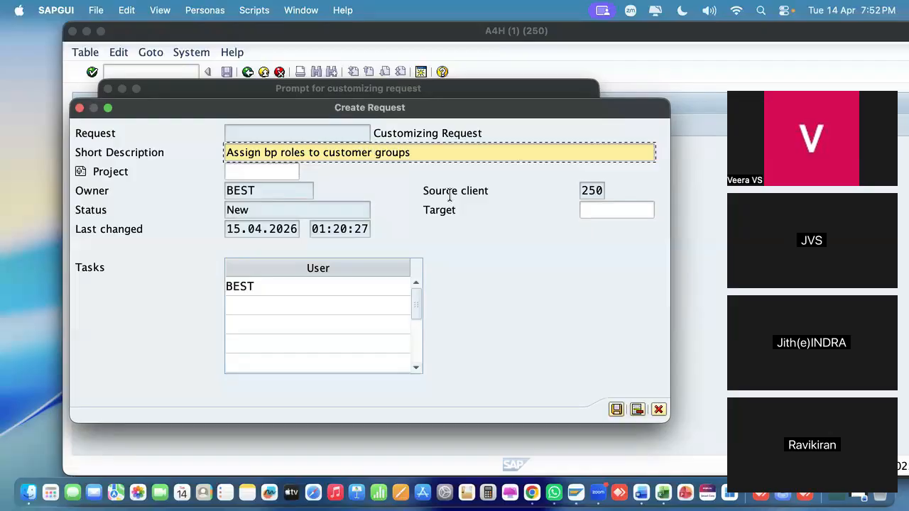
click(616, 409)
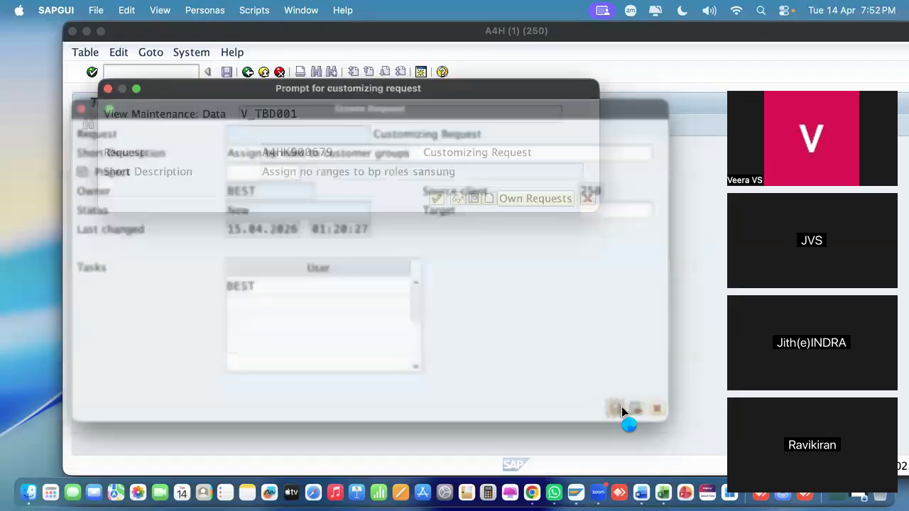
Copy the new customizing request number and paste it into cell K30 of the SAP S4HANA SD sheet in Excel
drag(345, 155, 14, 148)
key(super+c)
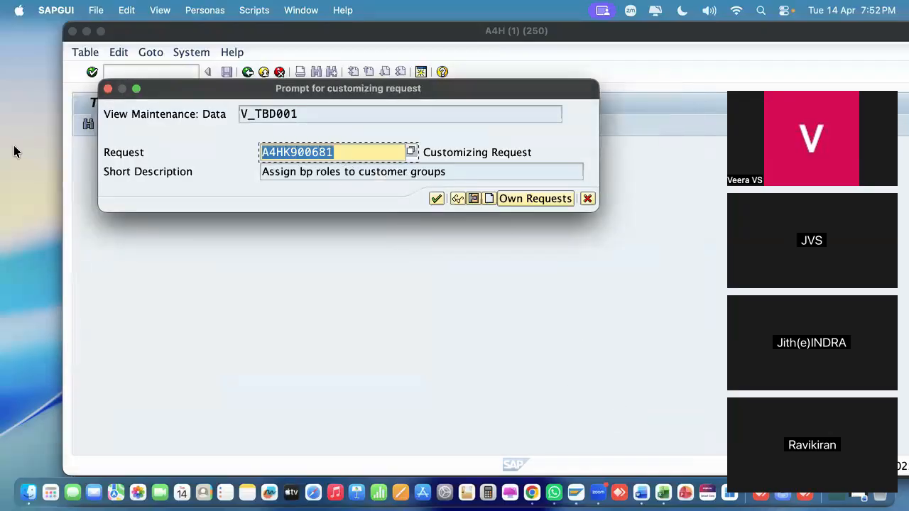
drag(755, 32, 346, 32)
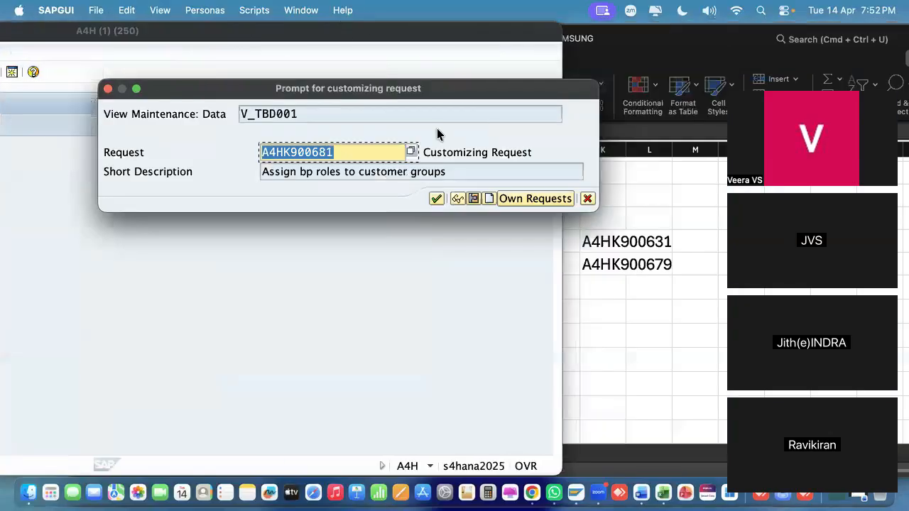
click(664, 349)
click(594, 283)
key(super+v)
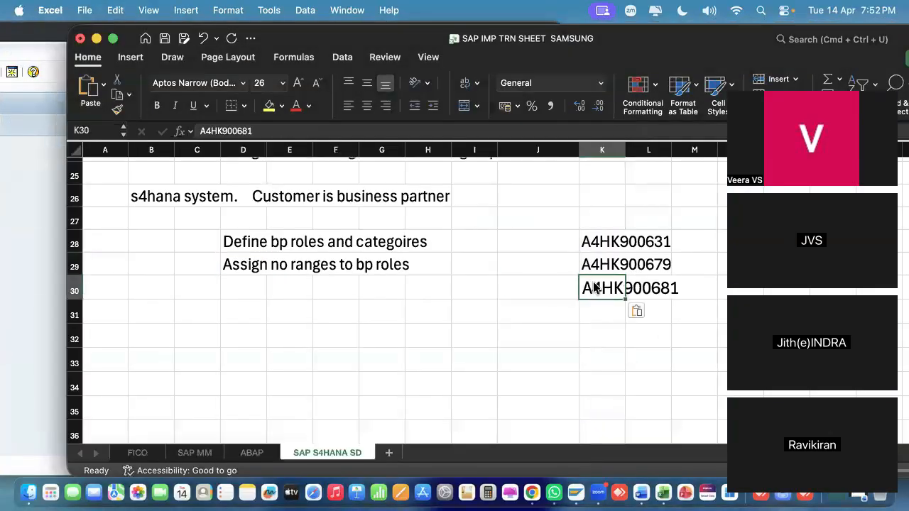
Copy the request's short description "Assign bp roles to customer groups" into cell D30 of the Excel sheet
click(19, 189)
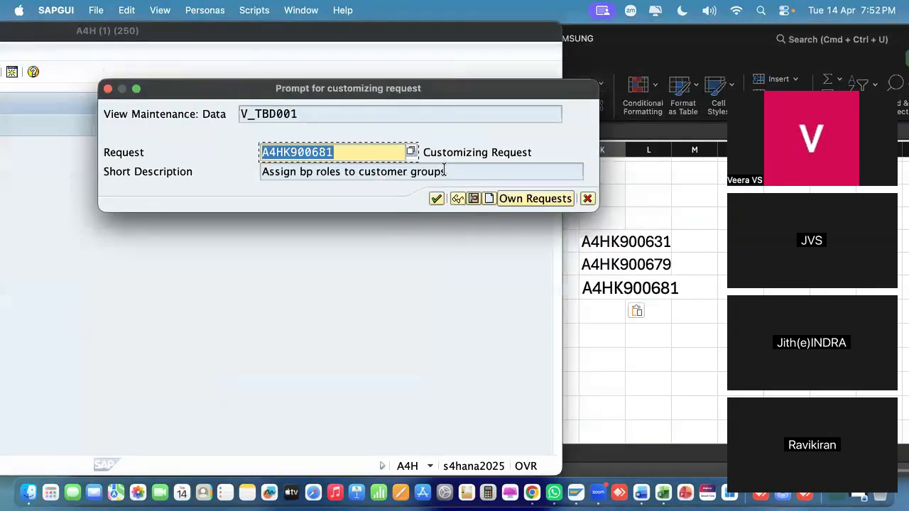
key(Tab)
click(634, 367)
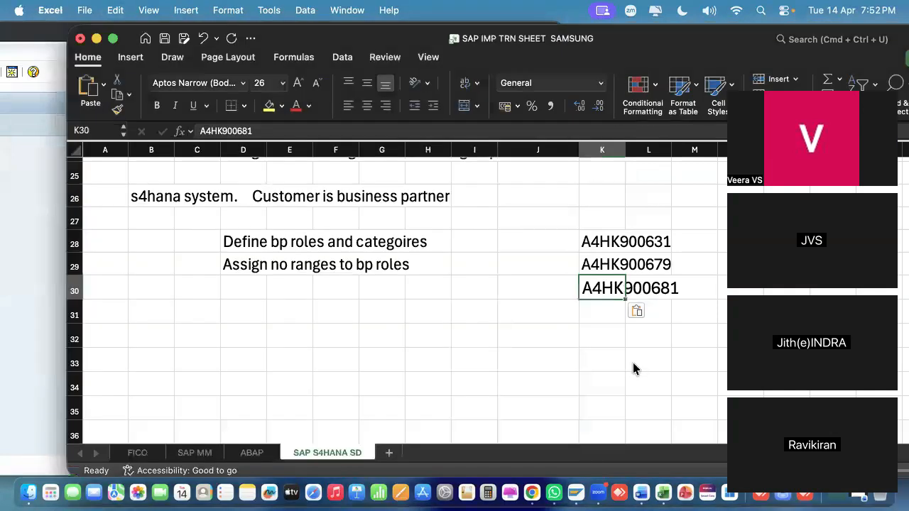
click(255, 296)
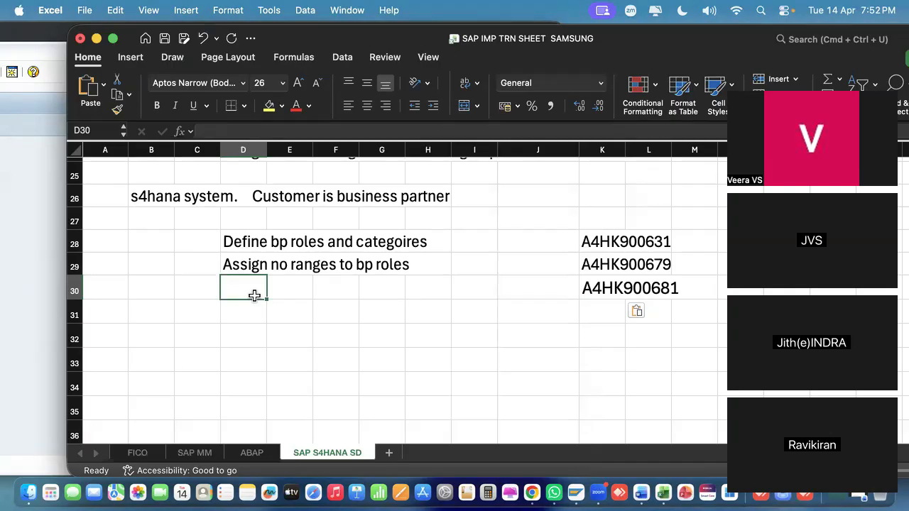
text(Assign bp roles to customer groups)
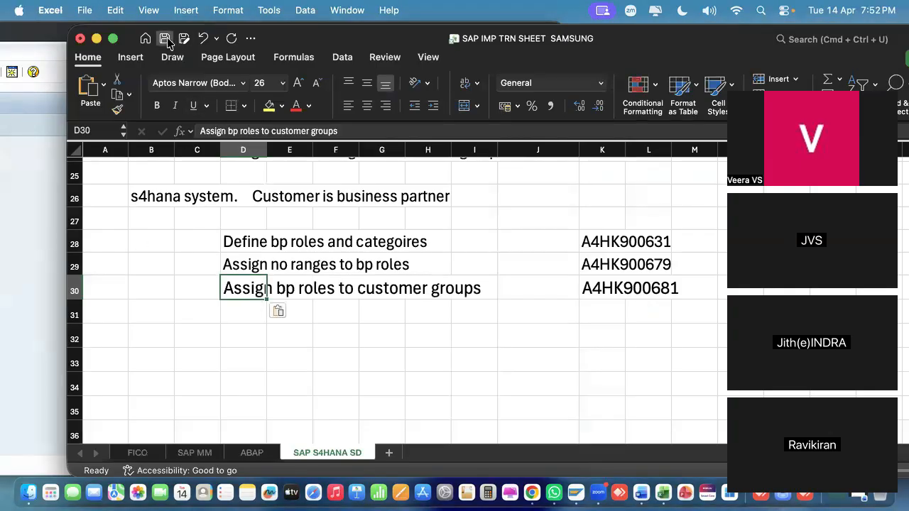
Switch back to SAP GUI, confirm customizing request A4HK900681 for the new assignments and move the window aside
click(20, 112)
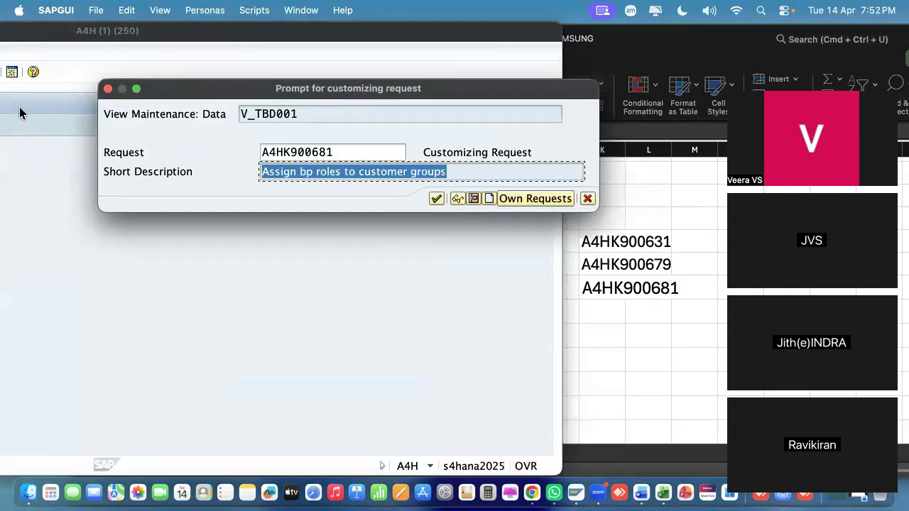
click(435, 199)
drag(330, 43, 83, 126)
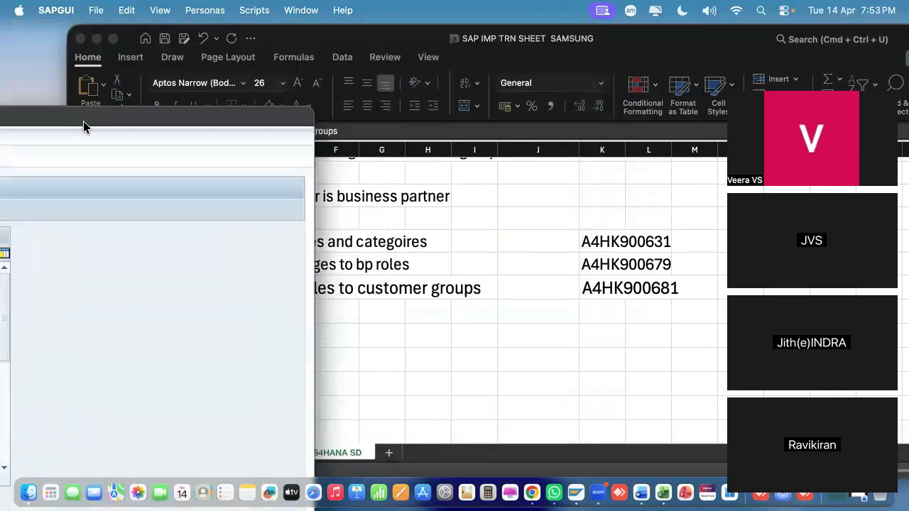
Insert an entire row above "Assign no ranges to bp roles" in the Excel sheet
click(596, 323)
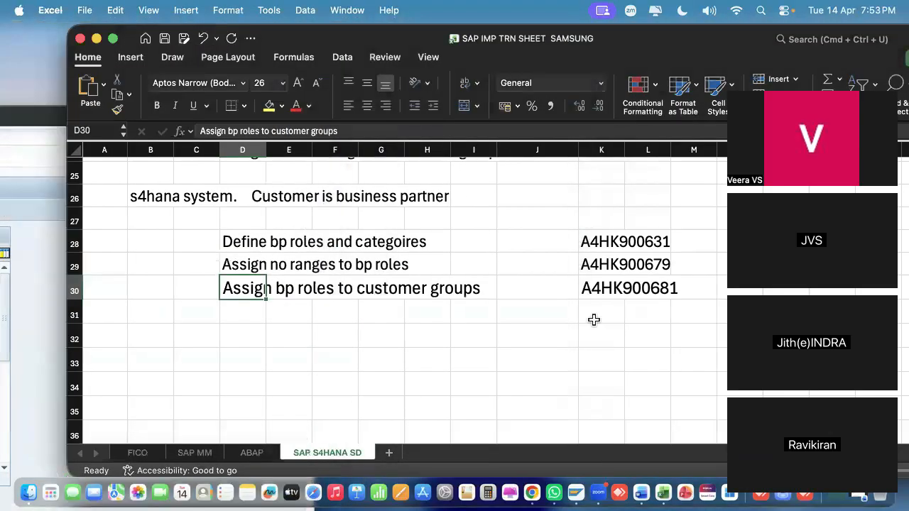
right_click(200, 267)
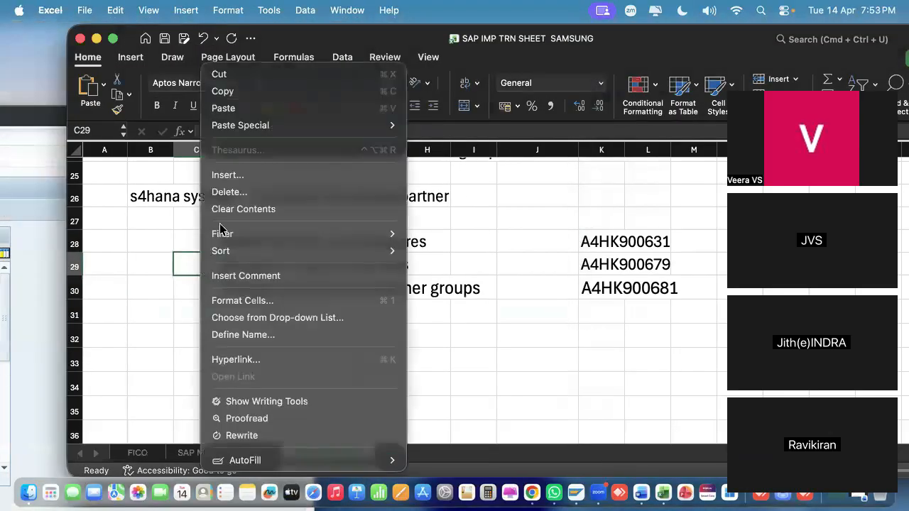
click(226, 176)
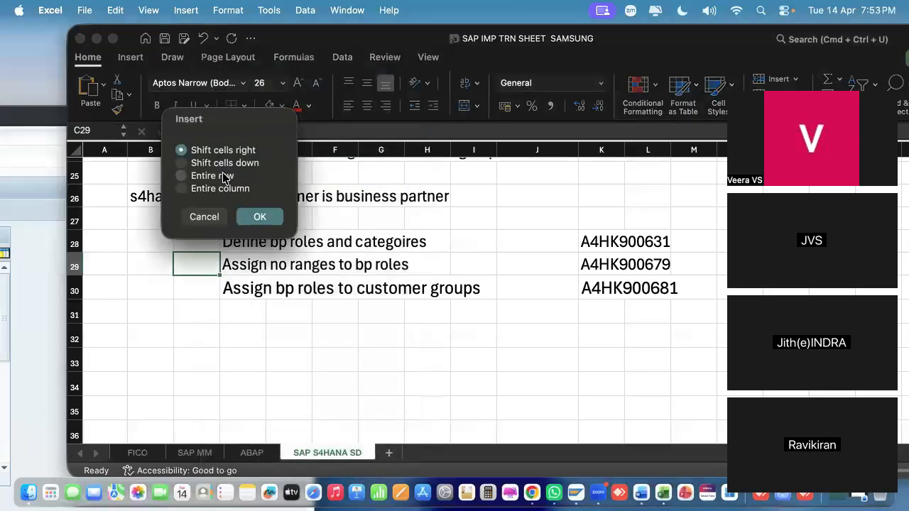
click(225, 176)
click(260, 217)
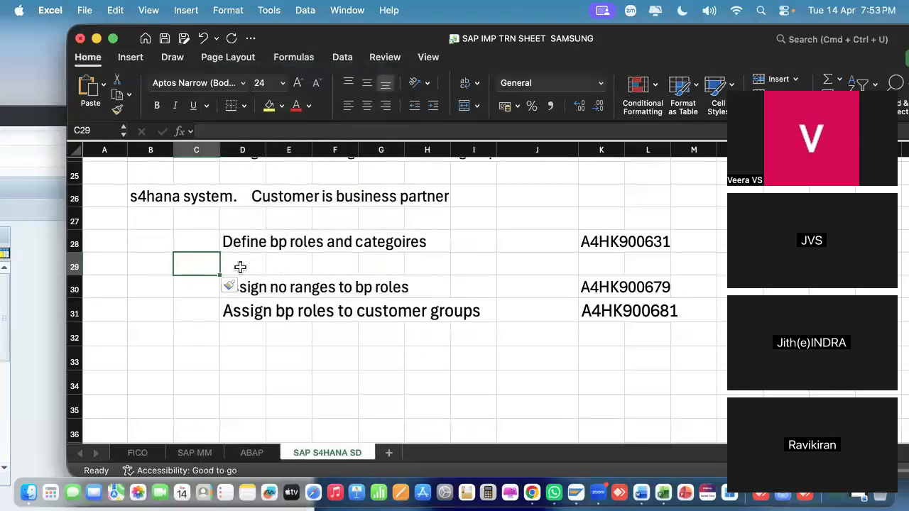
Log "Defijne non ranges to bp roles" in cell D29 with "no trn" as its transport entry in K29
click(240, 267)
text(Defij)
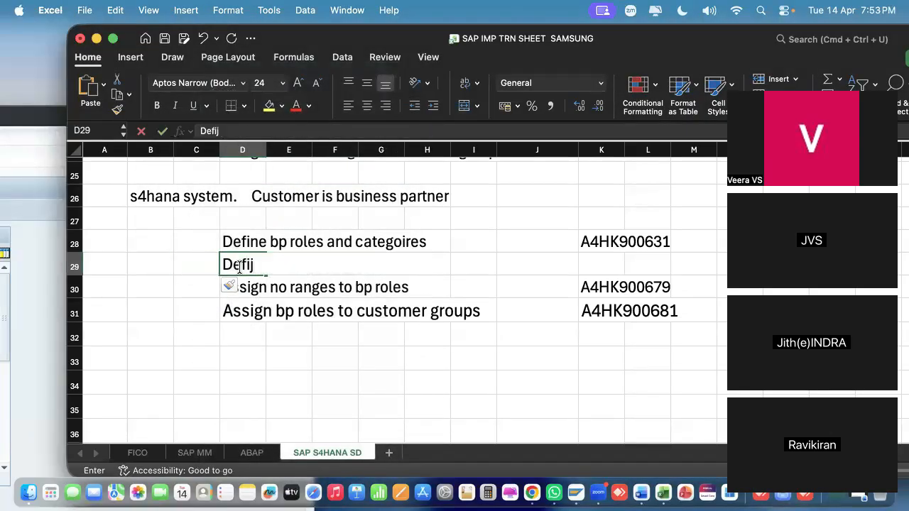
text(ne non ranges t)
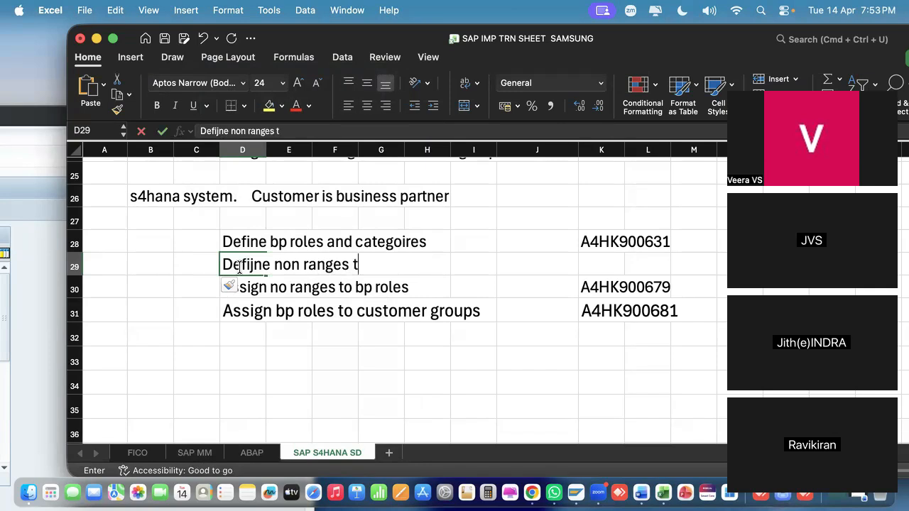
text(o b)
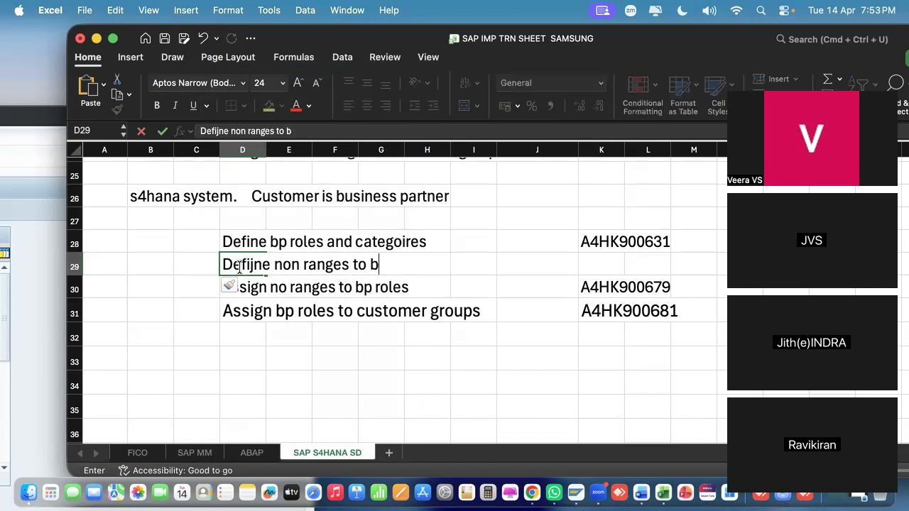
text(p roles)
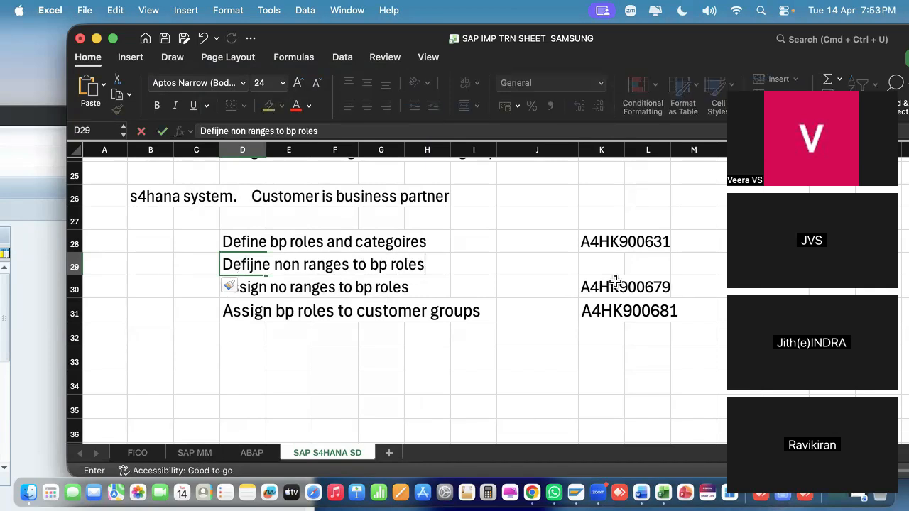
click(575, 262)
click(594, 263)
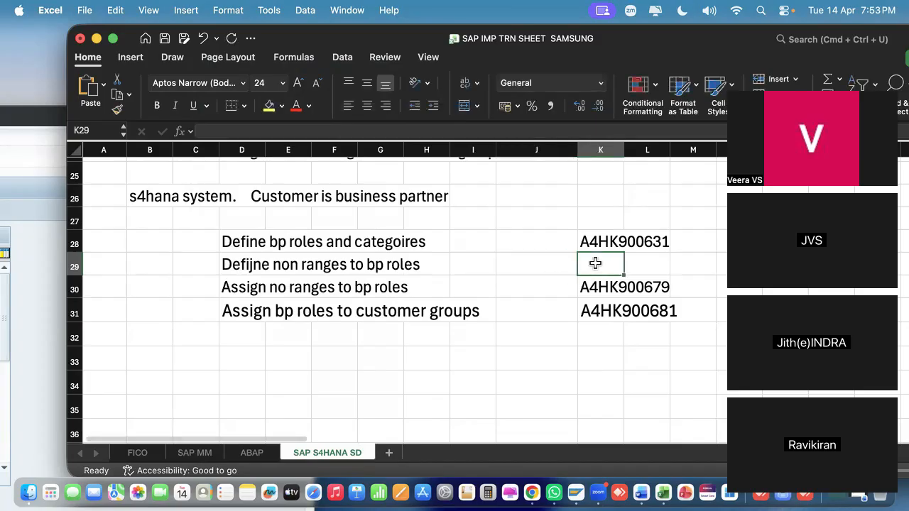
text(no trn)
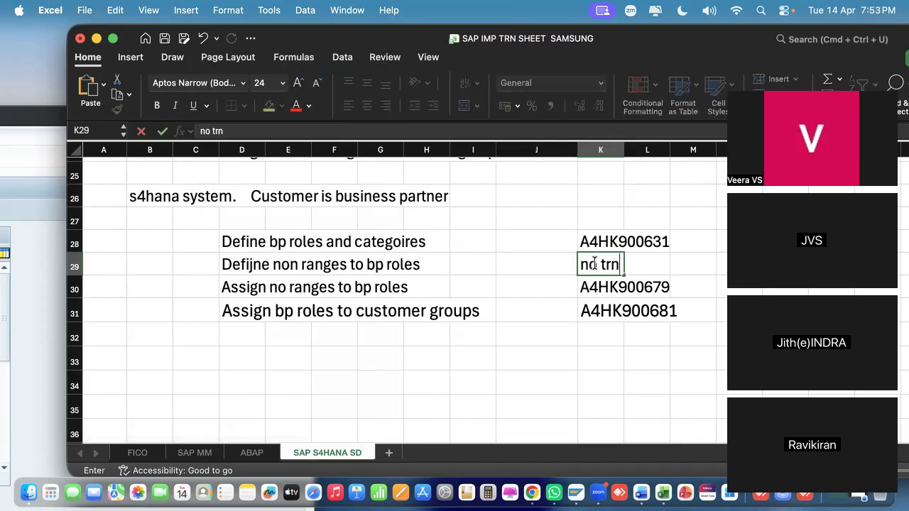
Insert an entire row between the "no trn" row and "Assign no ranges to bp roles"
right_click(179, 281)
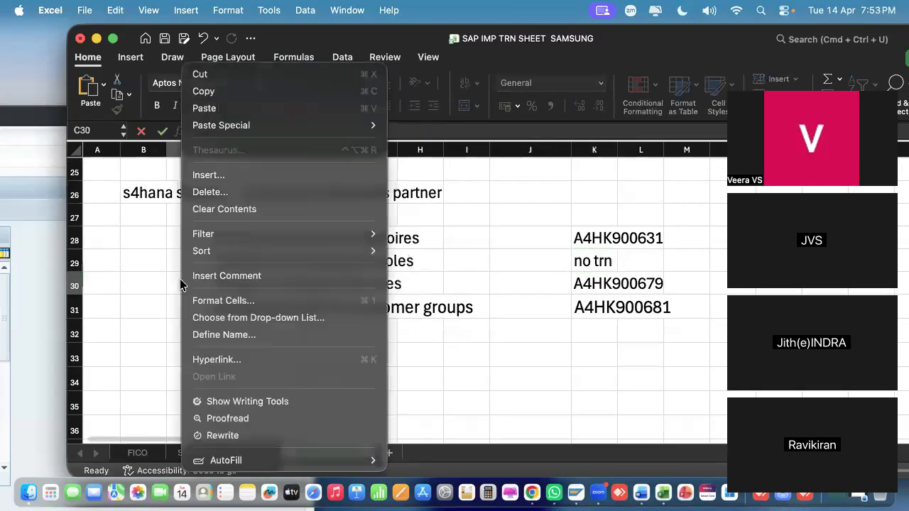
click(206, 174)
click(202, 177)
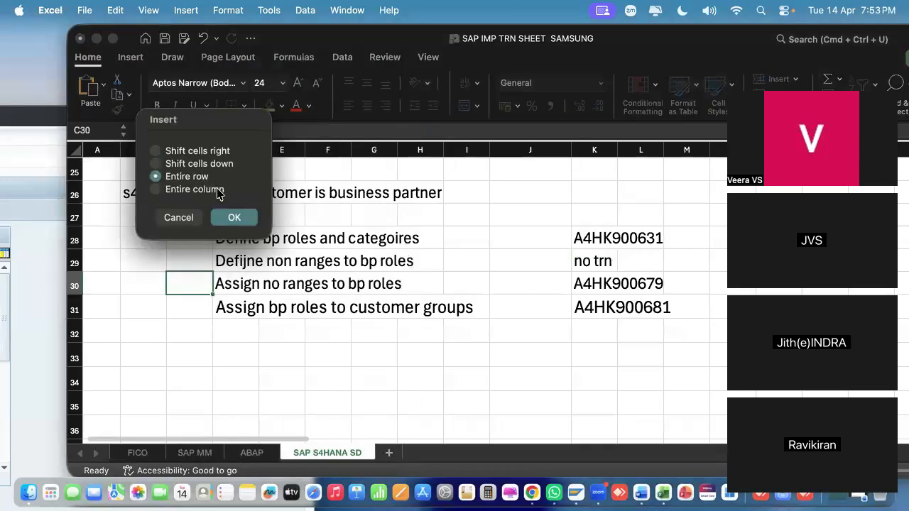
click(237, 218)
Enter the note "imp and rollout proiject we need to do 3 servers" in cell D30 and save the workbook
click(233, 282)
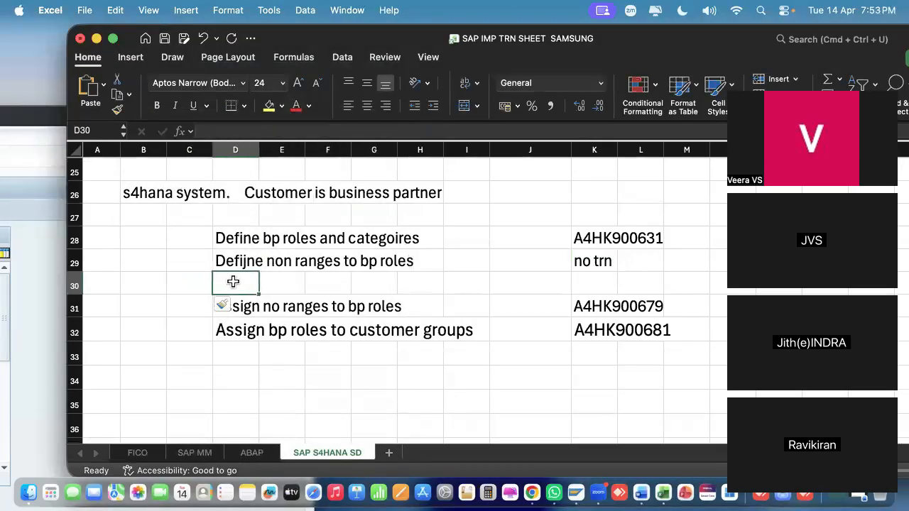
text(imp an)
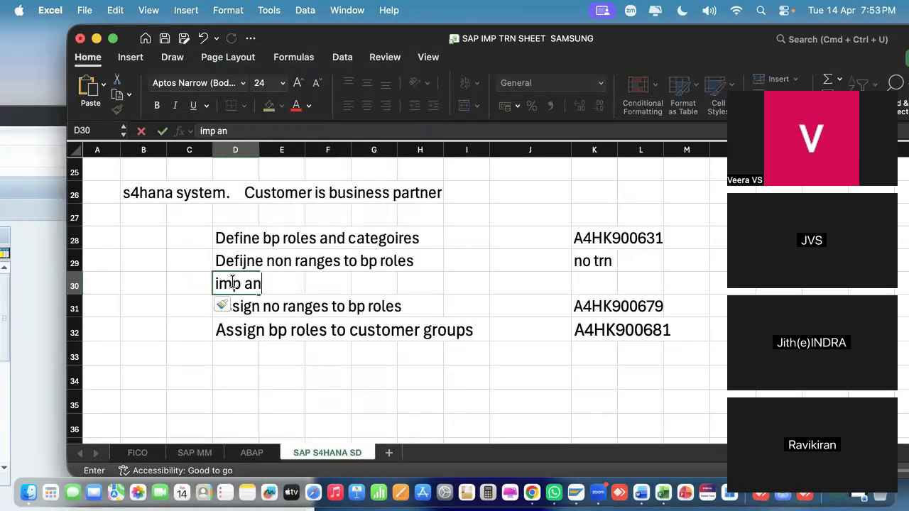
text(d rollout proijec)
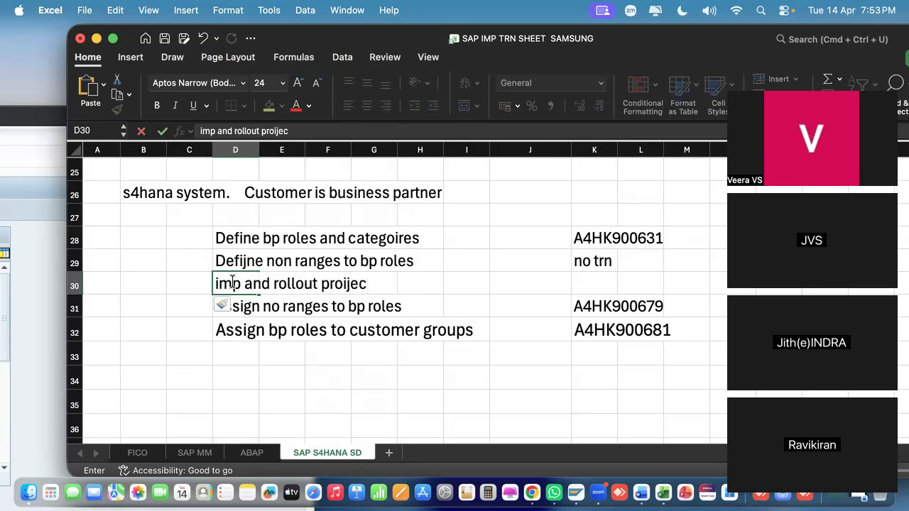
text(t we he)
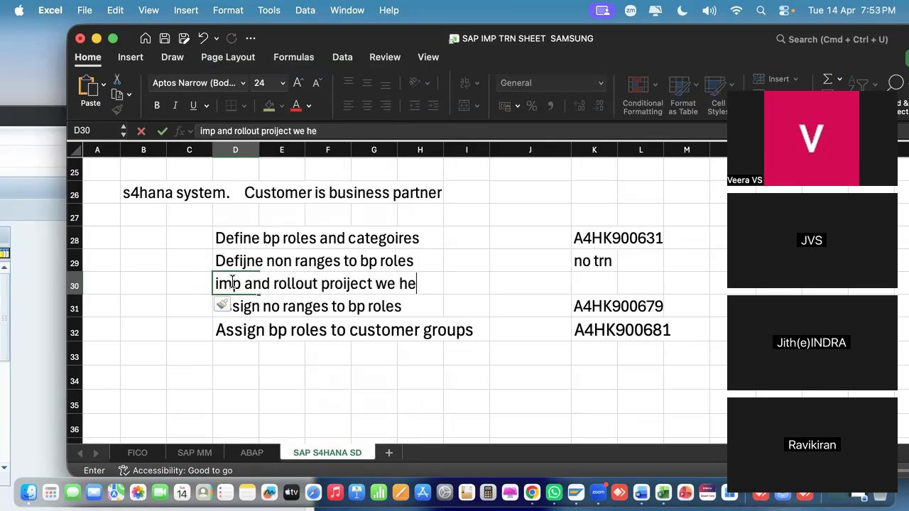
text(ed t)
key(BackSpace)
key(BackSpace)
key(BackSpace)
key(BackSpace)
key(BackSpace)
key(BackSpace)
key(BackSpace)
text(need to do)
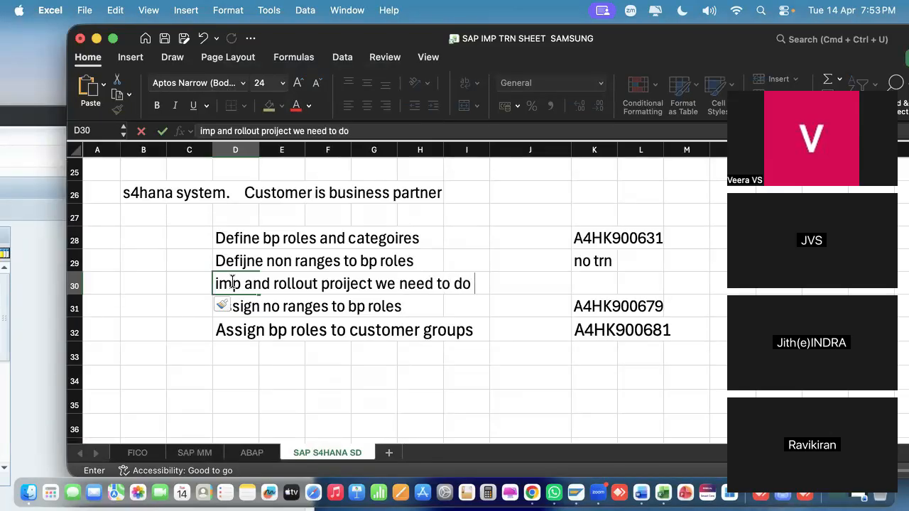
text( 3 servers)
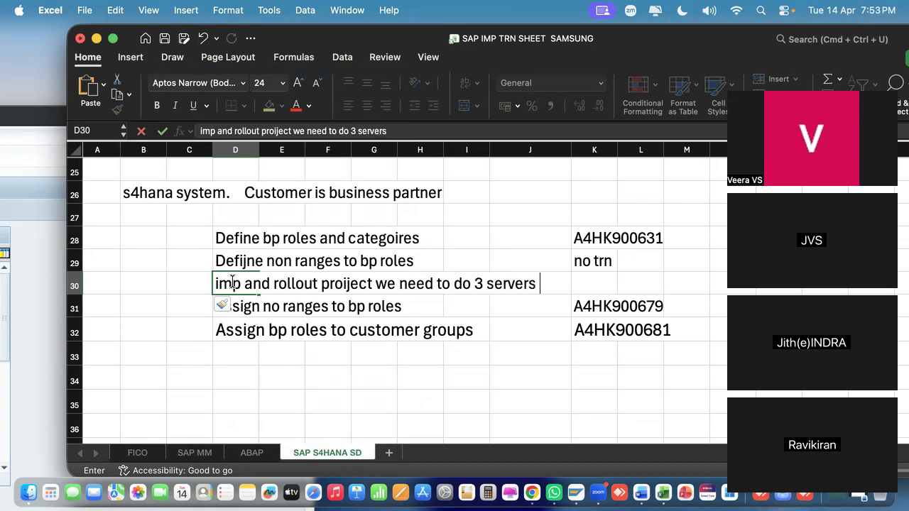
click(164, 39)
Review the logged descriptions and transport request numbers from the customer business process section up to the sheet's title
scroll(610, 254, up, 2)
scroll(611, 253, up, 5)
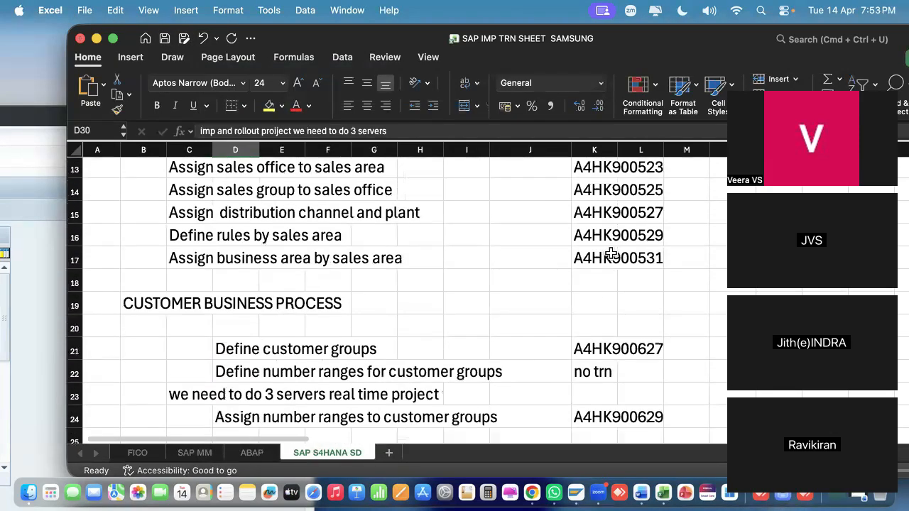
scroll(611, 254, down, 1)
scroll(611, 254, down, 2)
scroll(610, 253, right, 2)
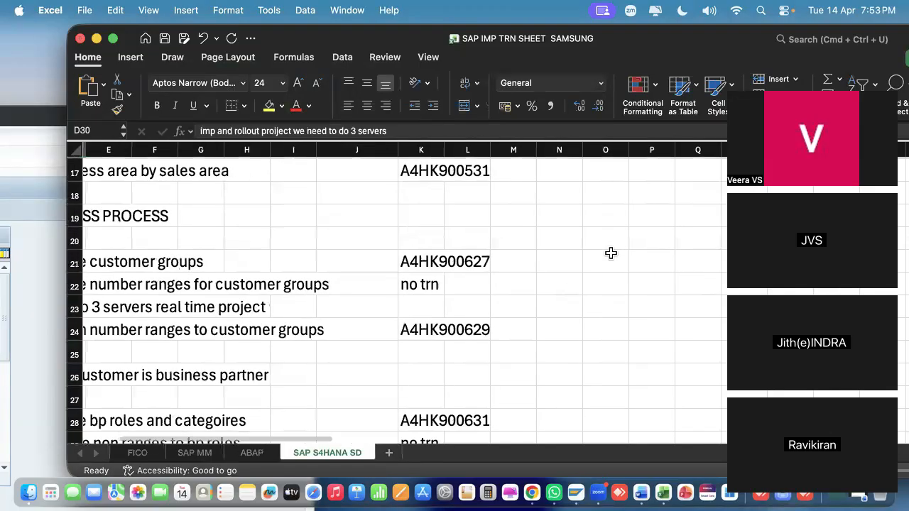
scroll(611, 253, up, 12)
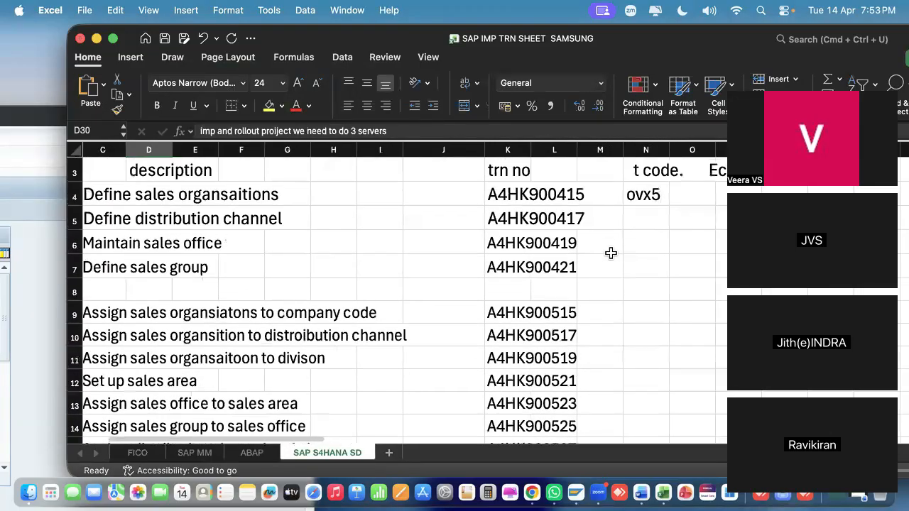
scroll(610, 253, down, 10)
scroll(611, 254, right, 2)
scroll(610, 254, left, 3)
scroll(611, 253, left, 2)
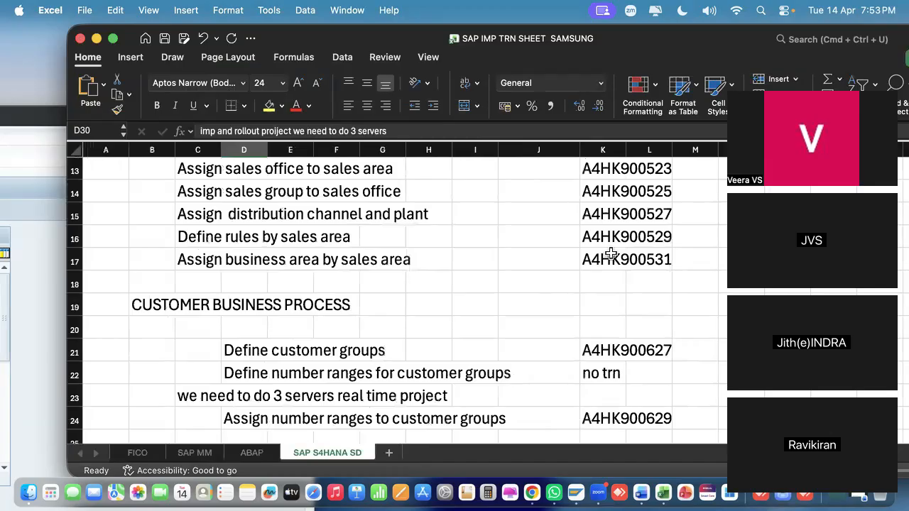
scroll(611, 254, up, 10)
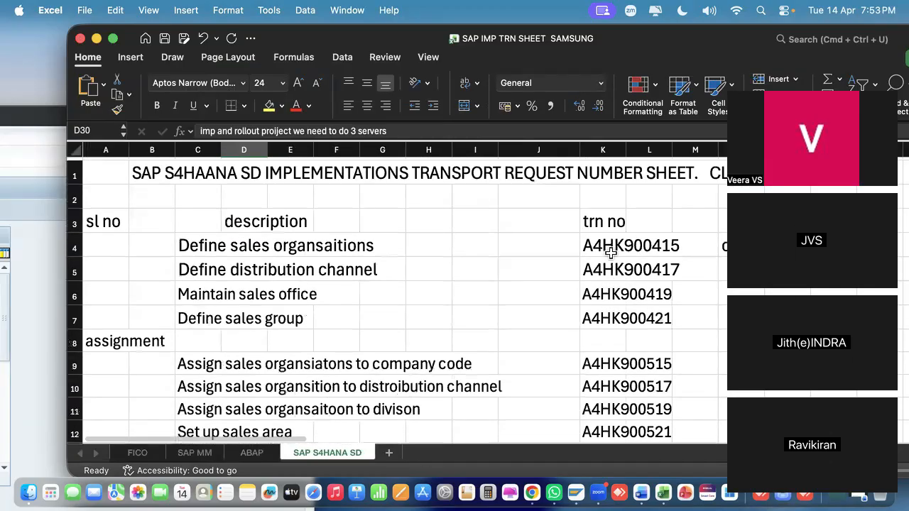
Enter "no change" under Ecc to hana in cell P4 for the sales organisation definition
scroll(610, 254, down, 2)
scroll(610, 254, right, 3)
scroll(611, 254, up, 1)
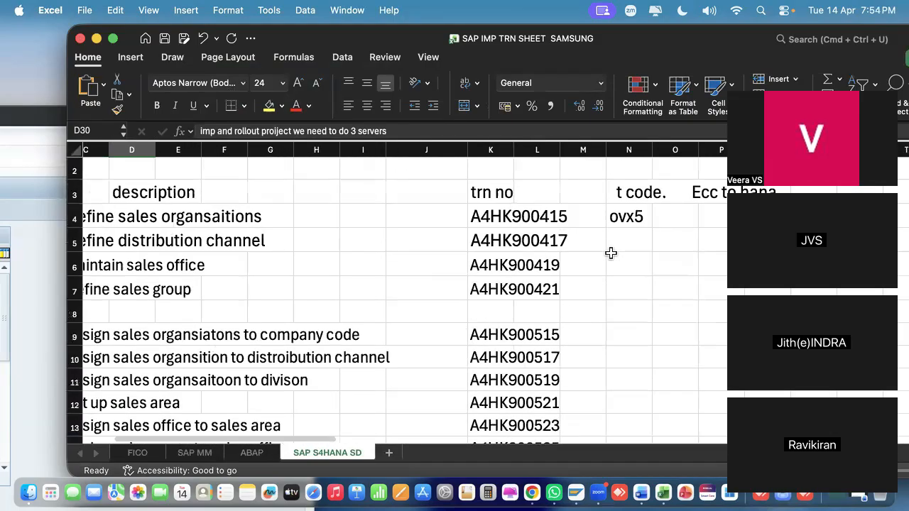
scroll(611, 254, right, 3)
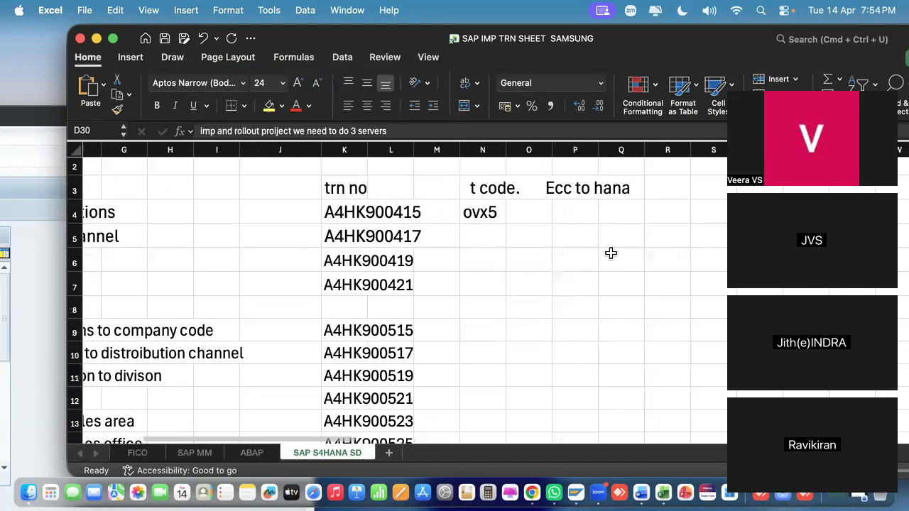
click(569, 216)
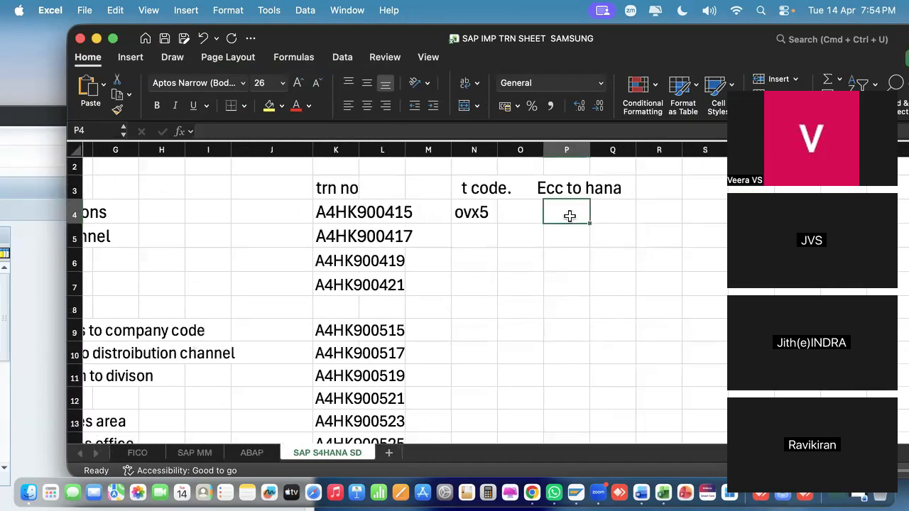
text(no chang)
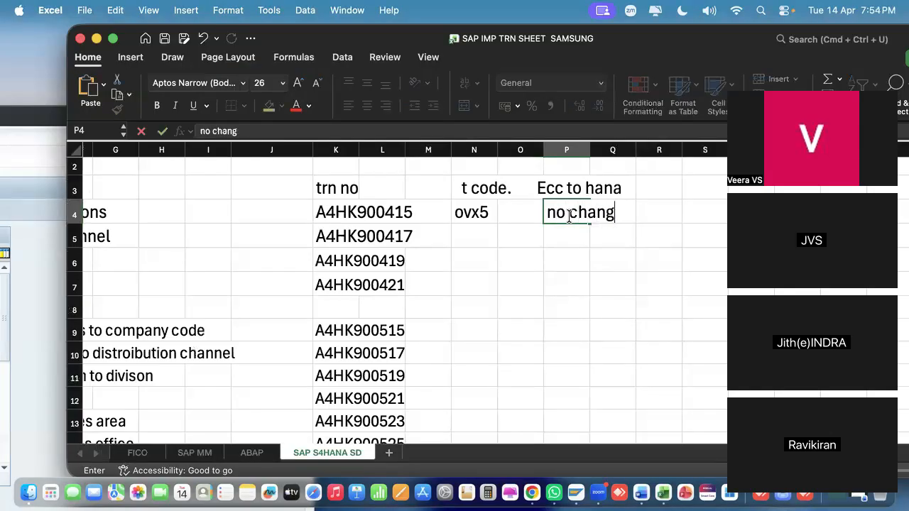
text(e)
Enter "no change" in cell P5 for the distribution channel row, correcting the misspelled text
click(558, 241)
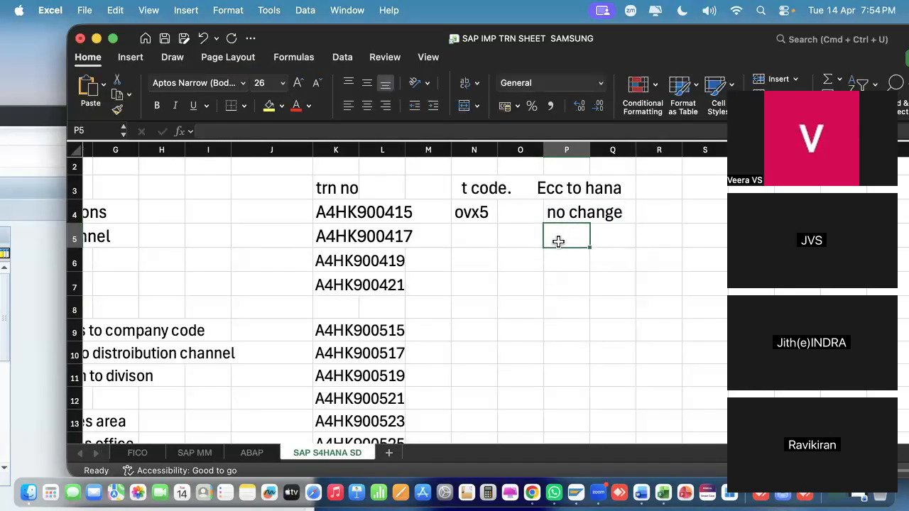
text(no cahnge)
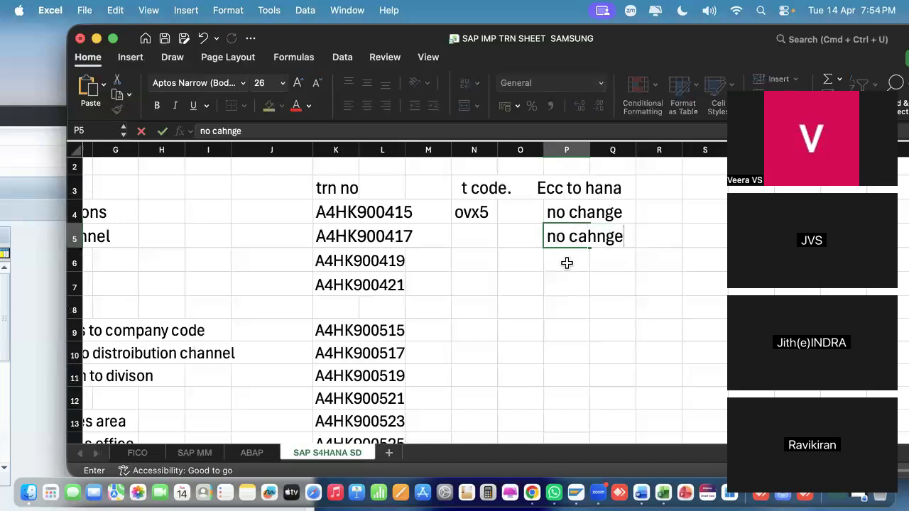
click(564, 236)
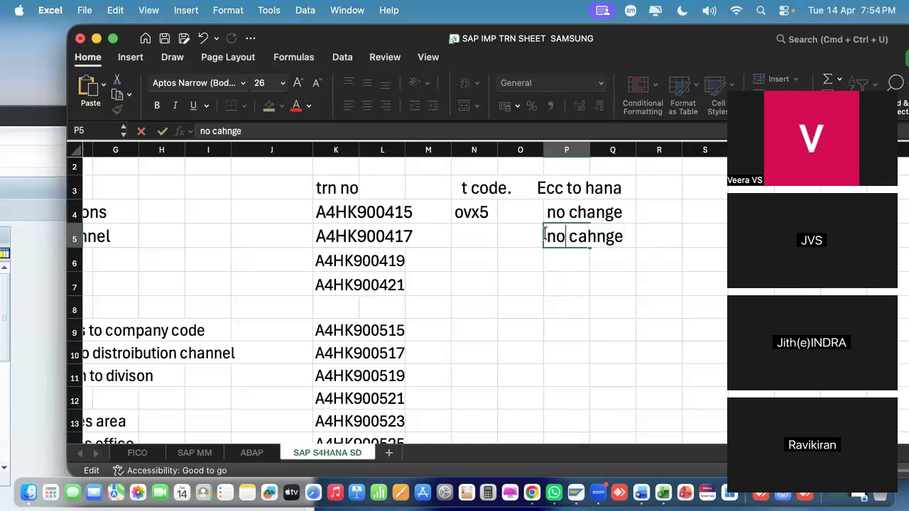
drag(629, 246, 724, 257)
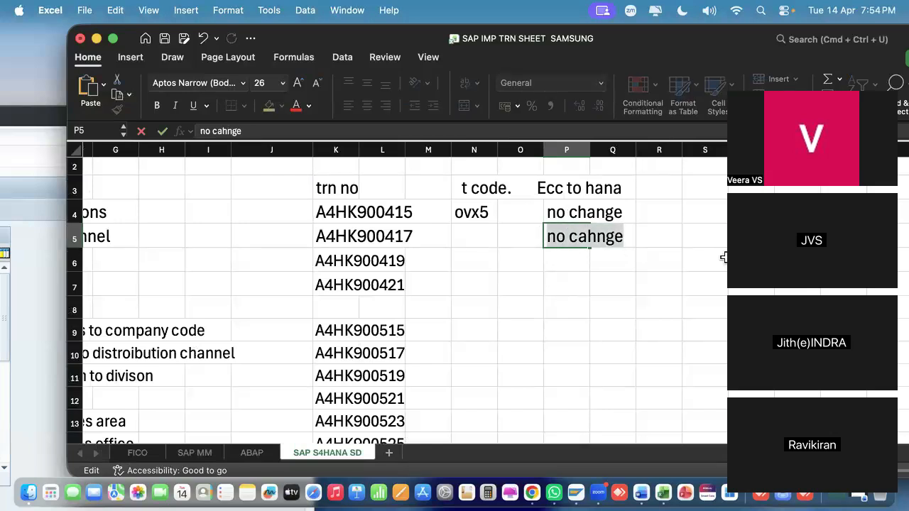
text(no change)
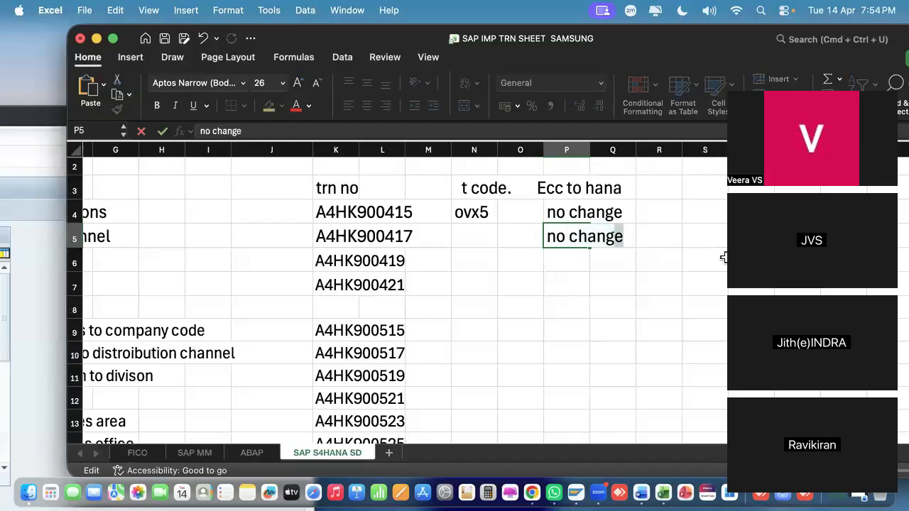
Fill in the Ecc to hana column with "no change" in P6 and "no cahnge" in P7
scroll(724, 261, down, 1)
click(598, 238)
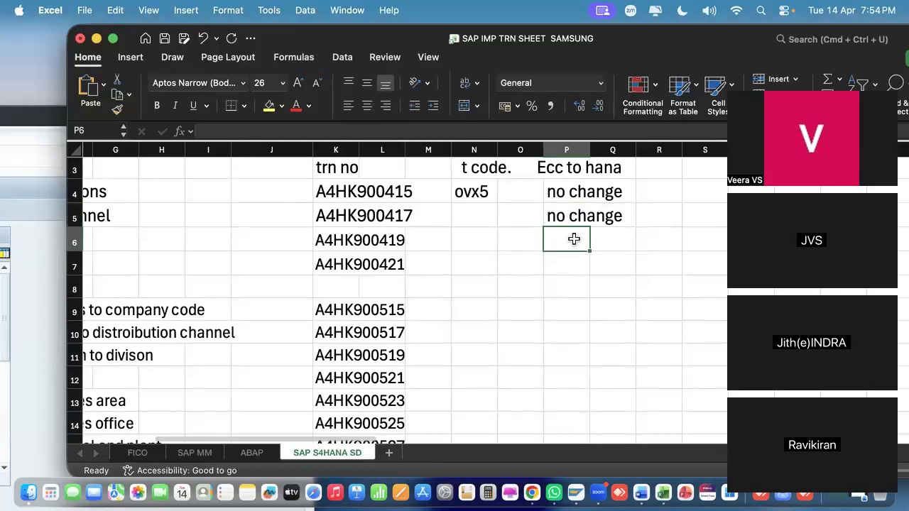
text(no change)
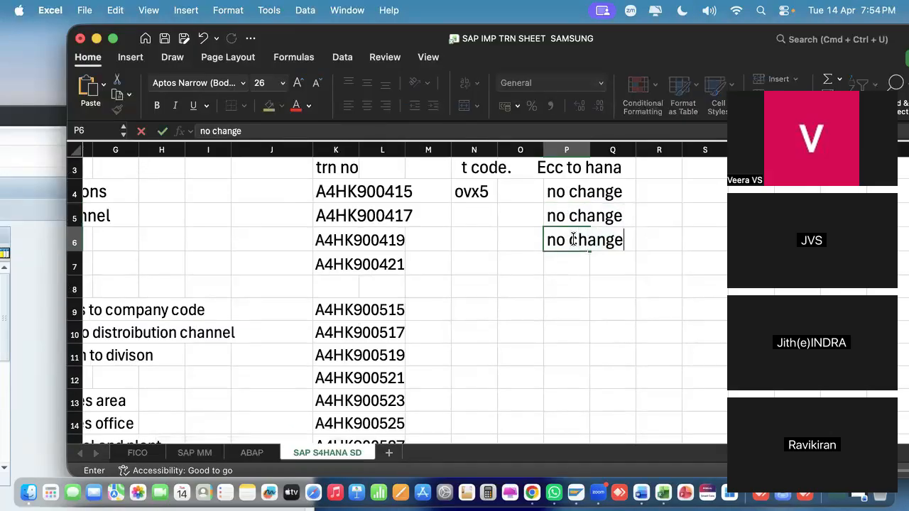
double_click(555, 261)
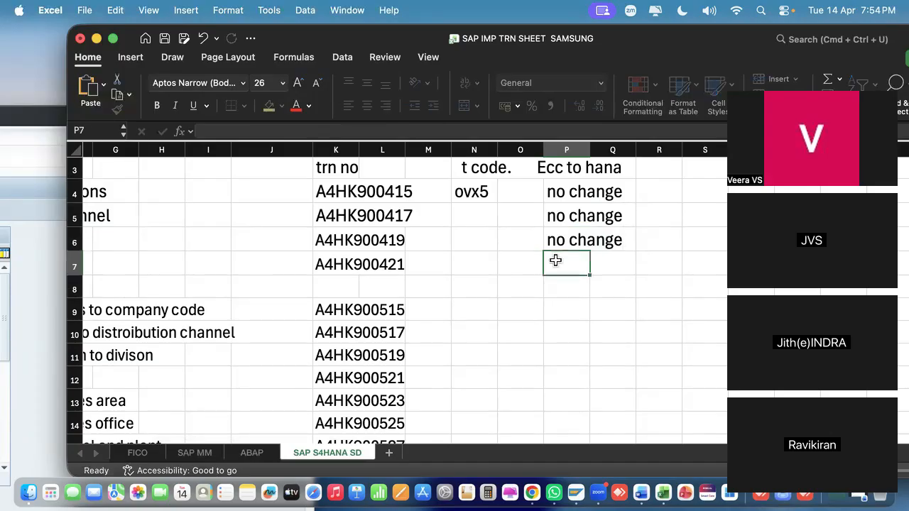
text(no cahnge)
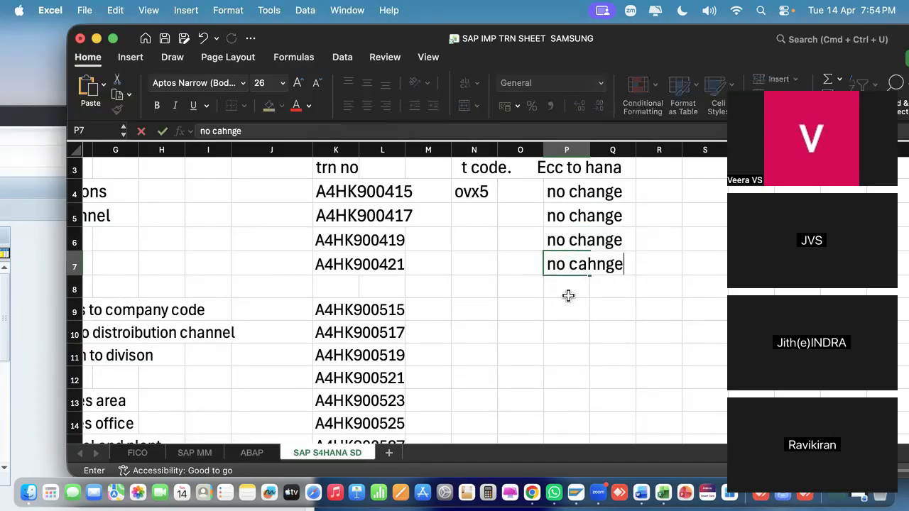
Enter "no change" in cell P9 for the company code assignment row, correcting the misspelled text
click(563, 309)
text(no cahng)
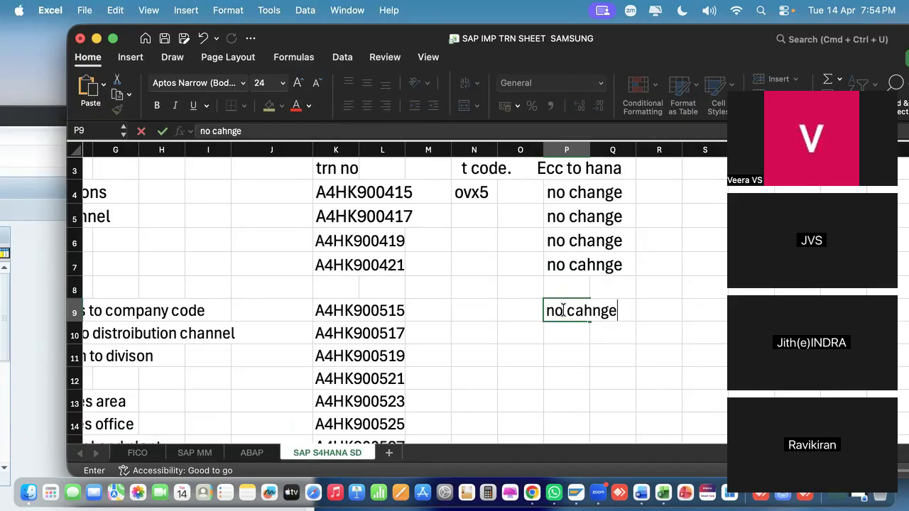
text(e)
key(BackSpace)
key(BackSpace)
key(BackSpace)
key(BackSpace)
key(BackSpace)
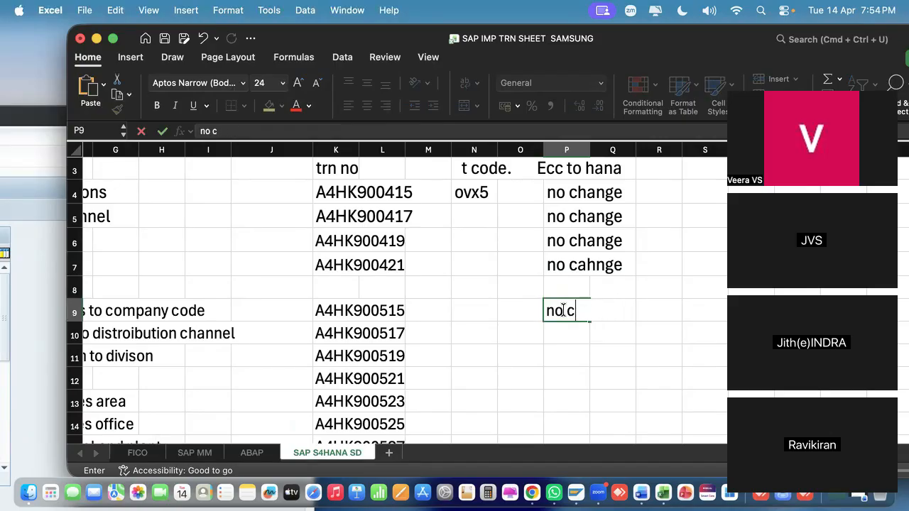
text(change)
Enter "no change" in cell P10 for the distribution channel assignment, replacing the misspelled wording before committing it
click(563, 331)
text(no cahnge)
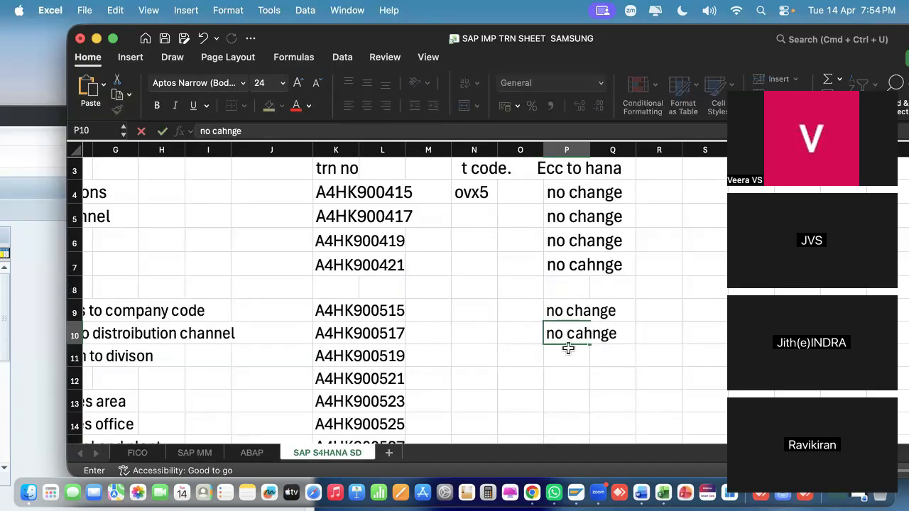
key(BackSpace)
key(BackSpace)
key(BackSpace)
key(BackSpace)
key(BackSpace)
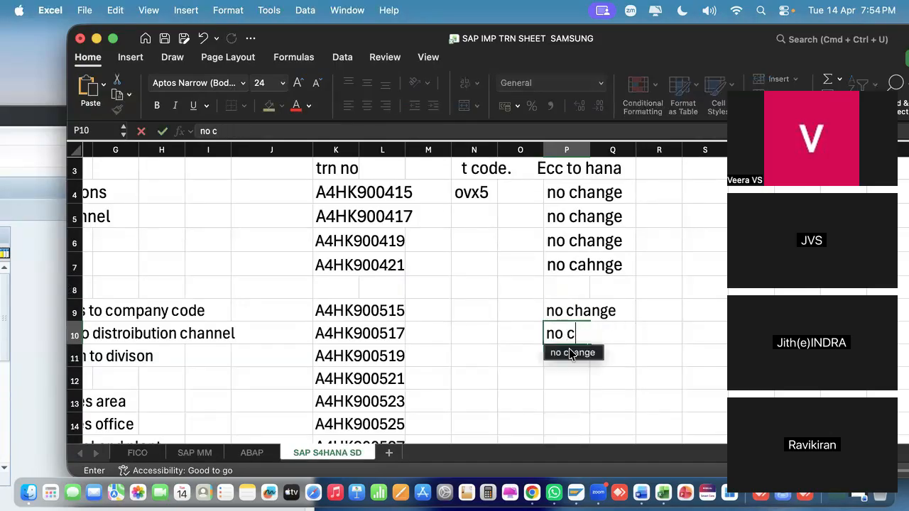
click(572, 353)
key(Return)
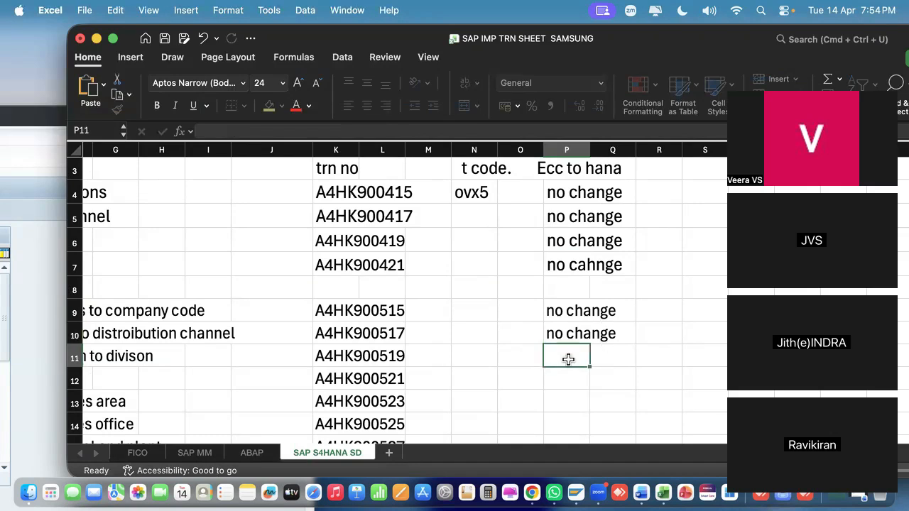
Fill in the Ecc to hana column with "no change" in P11 and "no cahnge" in P12
text(no change)
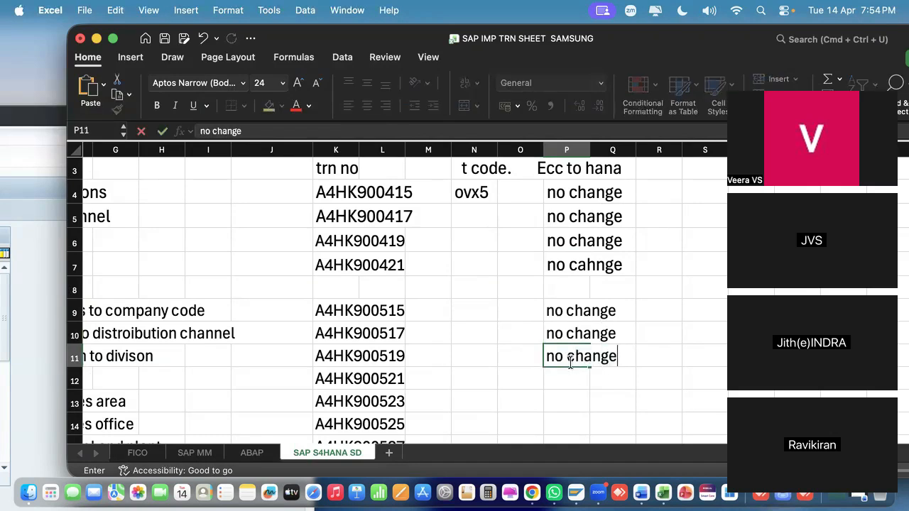
click(567, 375)
text(no cahnge)
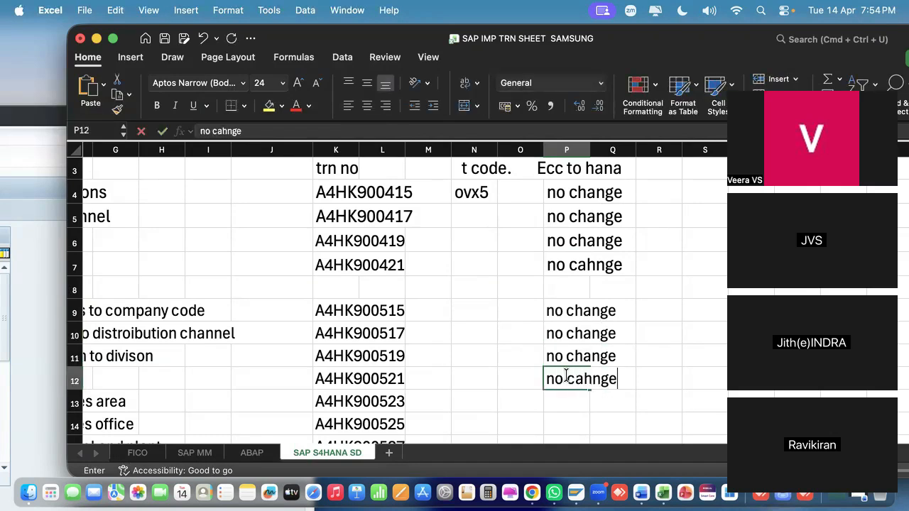
Enter "no change" in cell P13 for assigning the sales office to the sales area
scroll(589, 294, down, 1)
scroll(589, 294, down, 2)
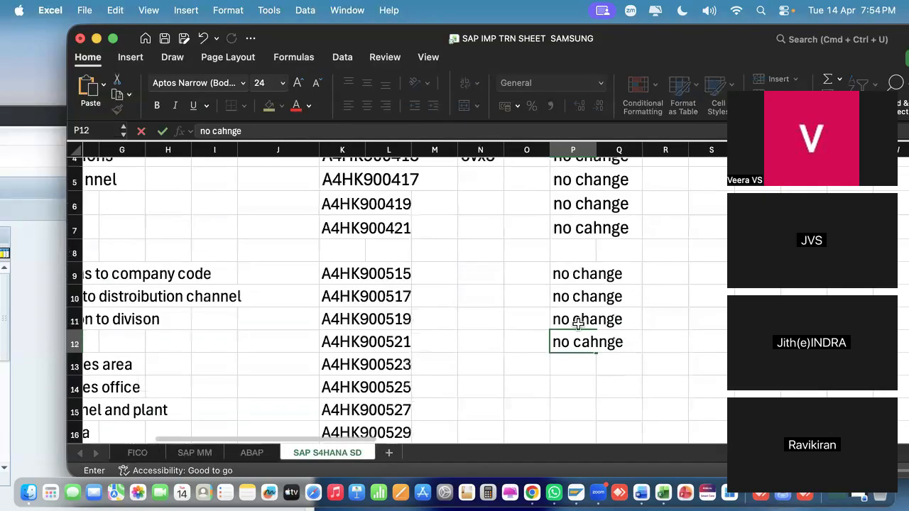
click(564, 365)
text(no)
click(568, 395)
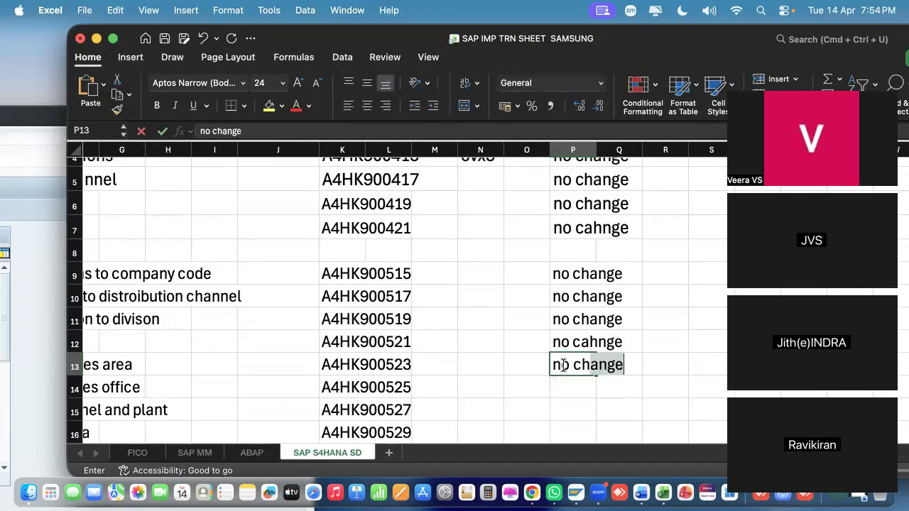
Enter "no change" in cell P14 for assigning the sales group to the sales office, fixing the misspelling
click(565, 387)
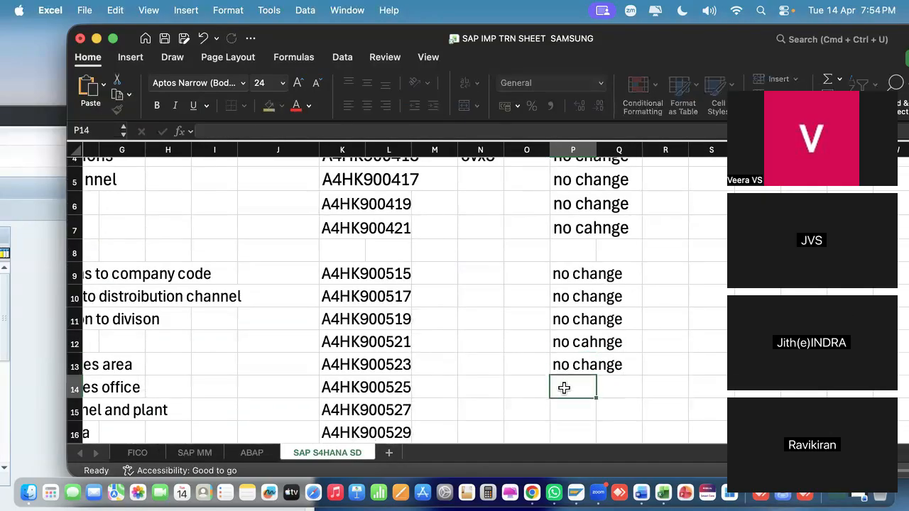
text(no cahnge)
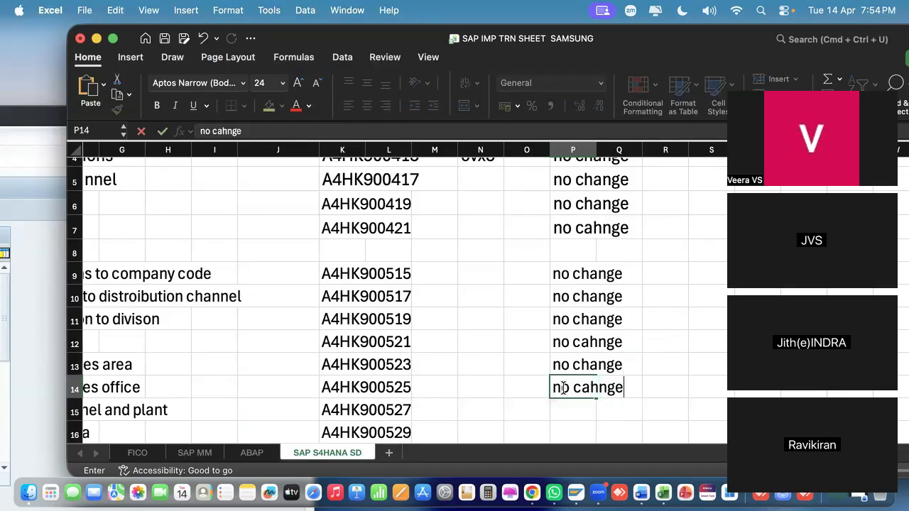
key(BackSpace)
key(BackSpace)
key(BackSpace)
key(BackSpace)
key(BackSpace)
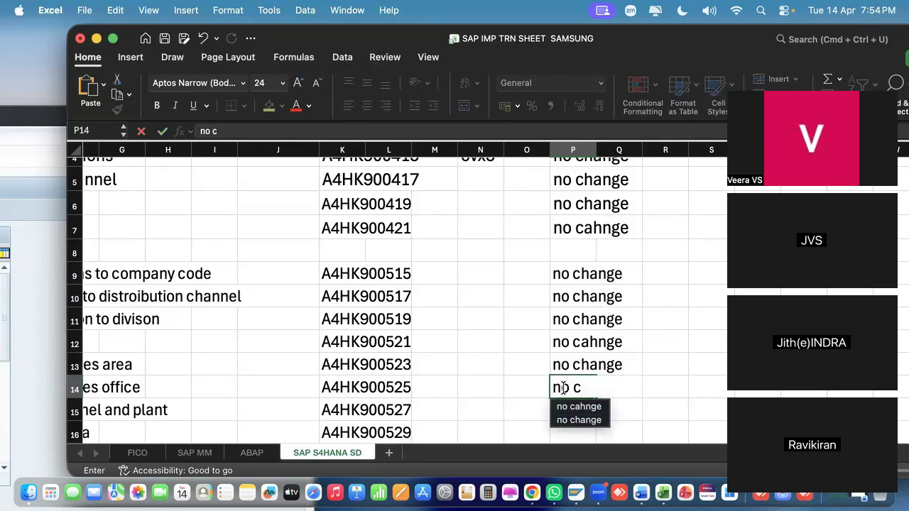
text(hange)
Enter "no change" in P15 for the distribution channel and plant row and in P16 for the sales area rules
click(557, 409)
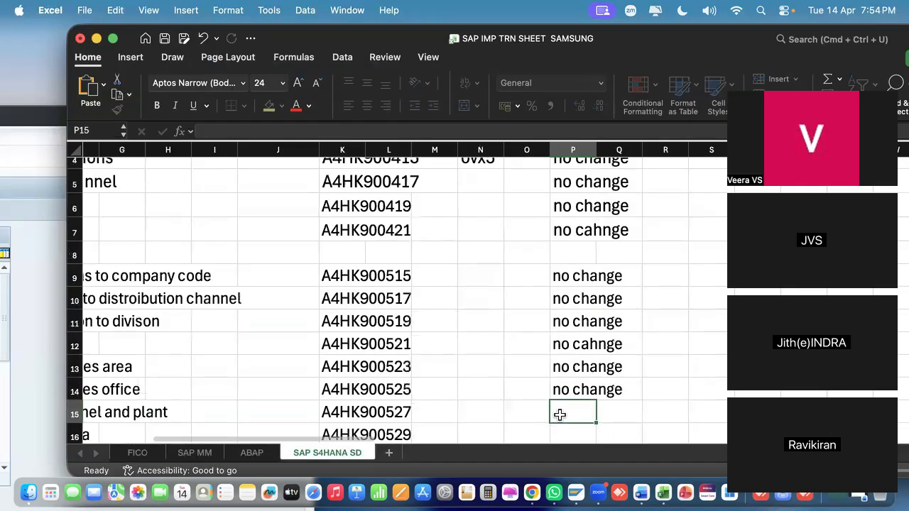
text(no change)
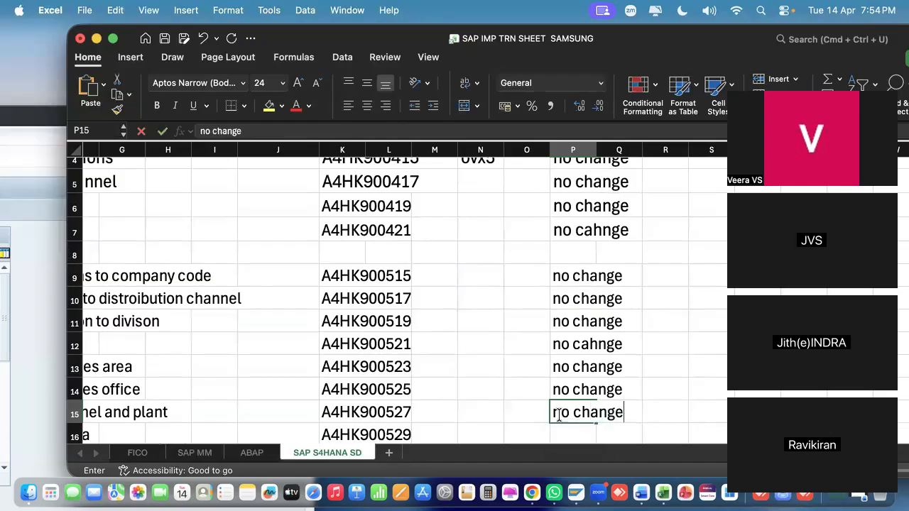
scroll(638, 310, down, 3)
scroll(638, 310, left, 1)
click(601, 361)
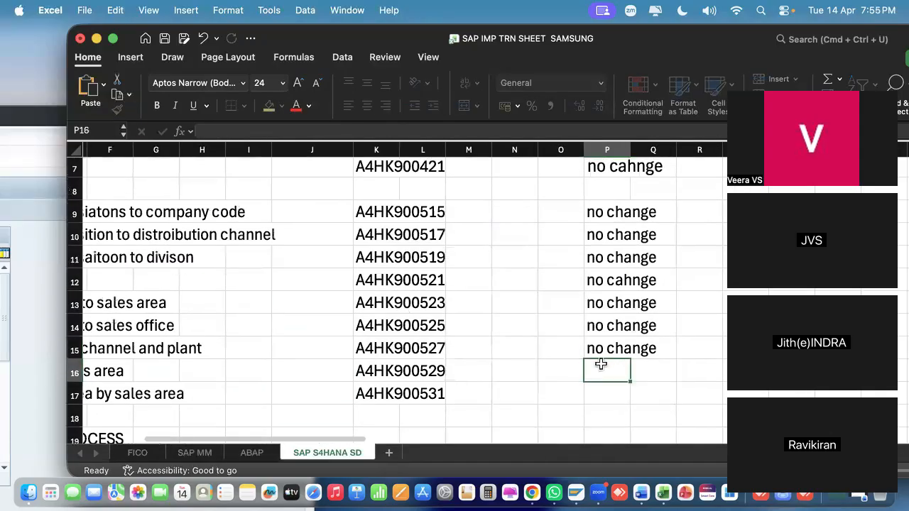
text(no cahnge)
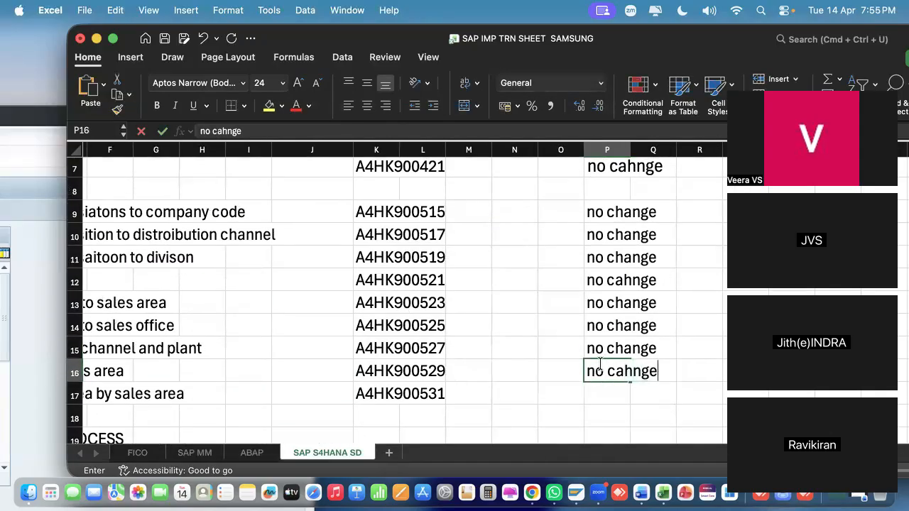
key(BackSpace)
key(BackSpace)
key(BackSpace)
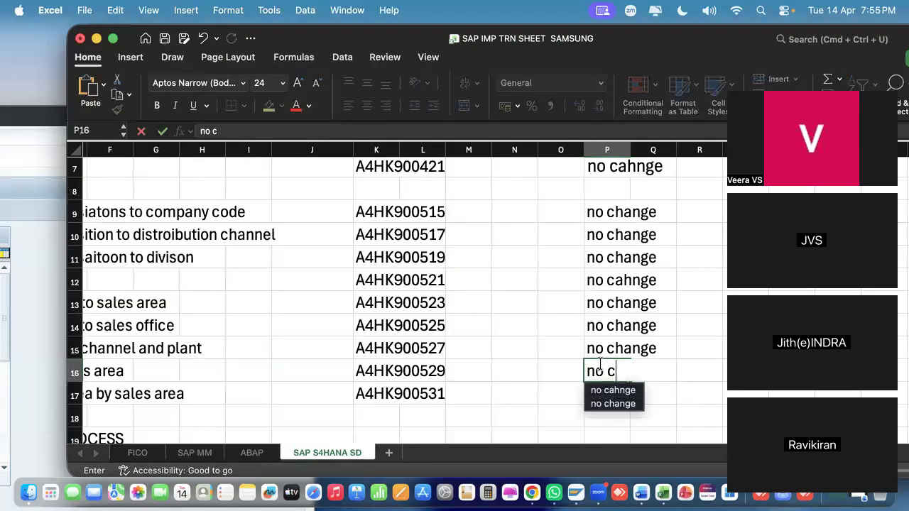
text(hange)
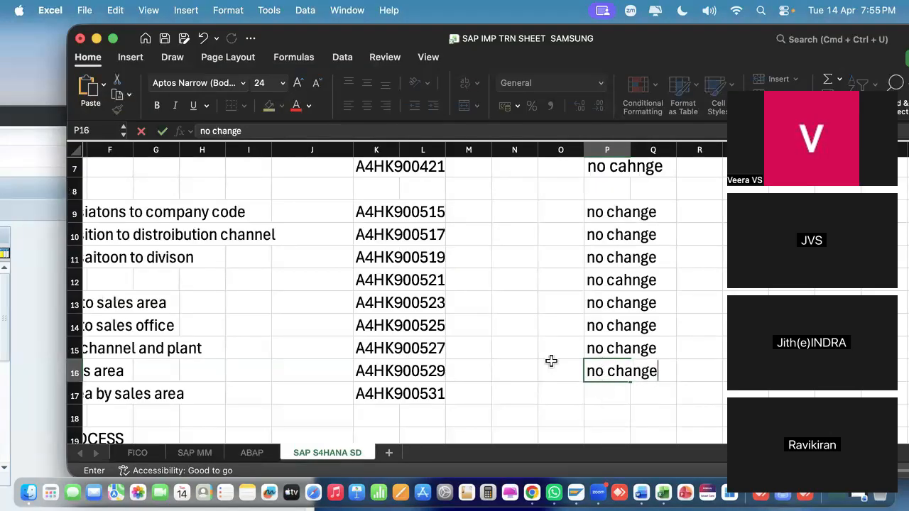
Enter "no change" in cell P17 for assigning the business area by sales area
scroll(497, 340, left, 4)
scroll(461, 331, down, 3)
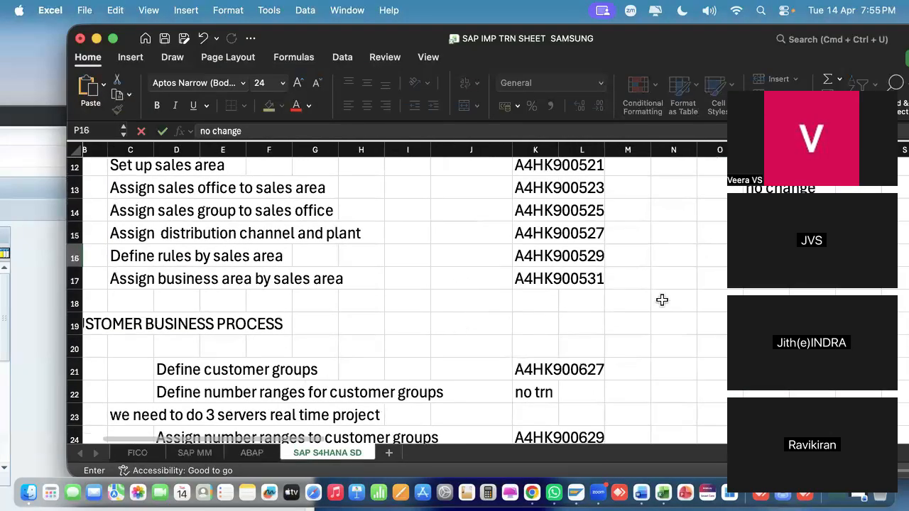
scroll(661, 299, right, 2)
click(689, 267)
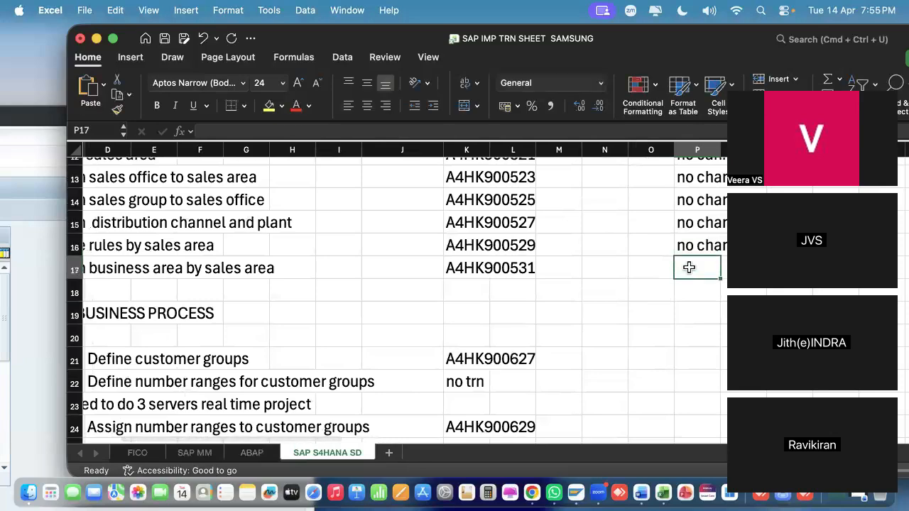
text(no change)
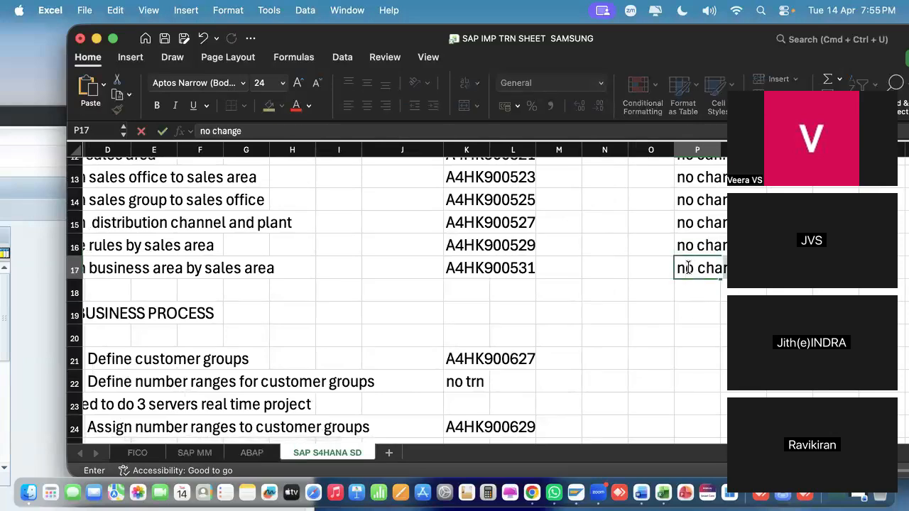
Enter "no change" in P21 and P22 for defining customer groups and their number ranges
scroll(553, 307, left, 3)
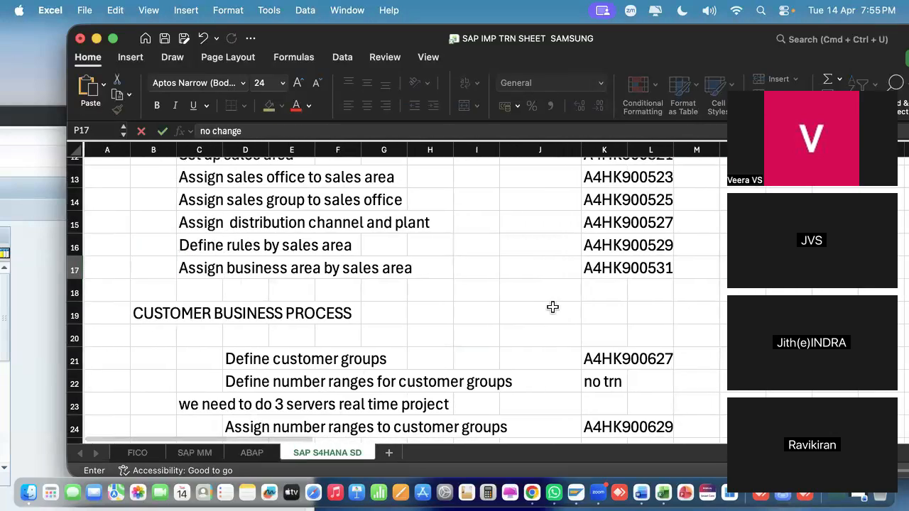
scroll(553, 307, down, 3)
scroll(552, 307, right, 3)
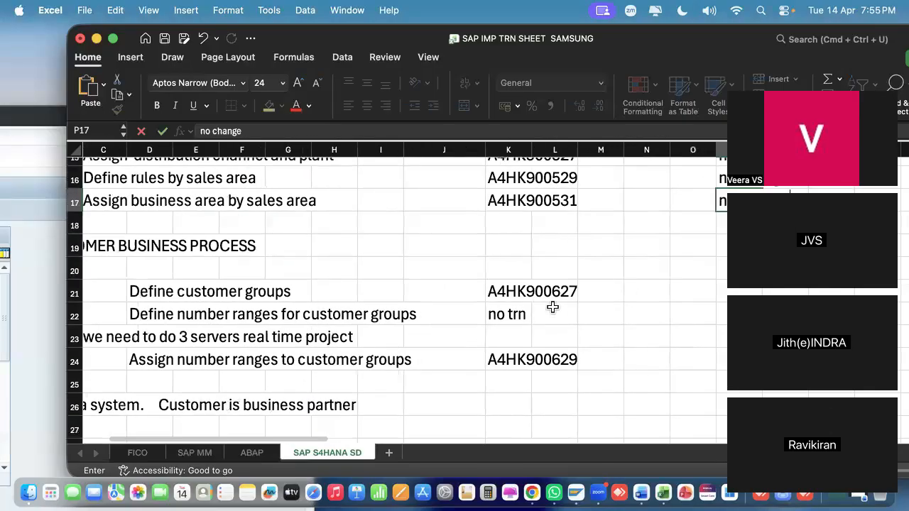
scroll(552, 307, right, 1)
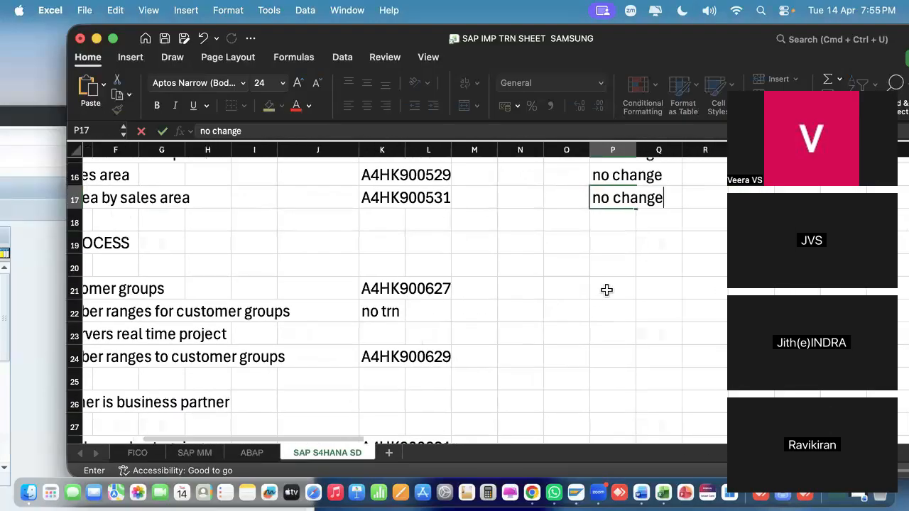
click(606, 289)
text(no ch)
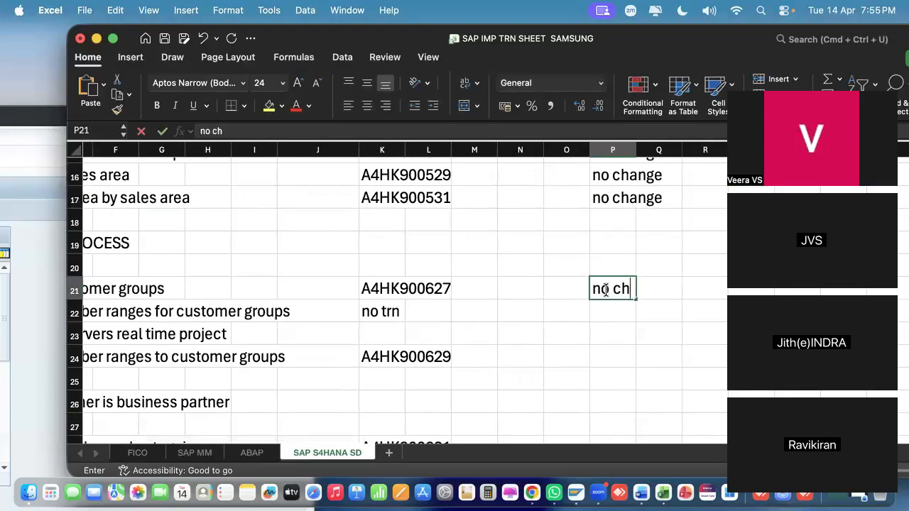
text(ange)
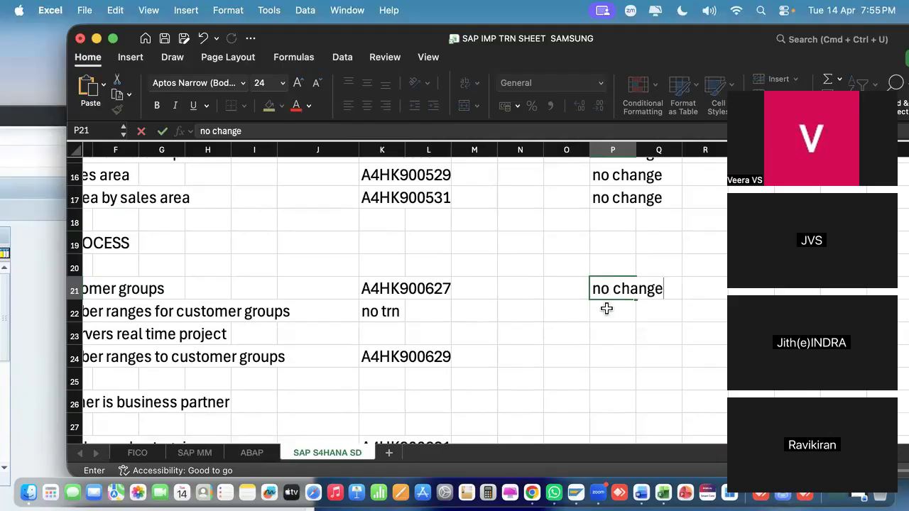
click(605, 309)
text(no change)
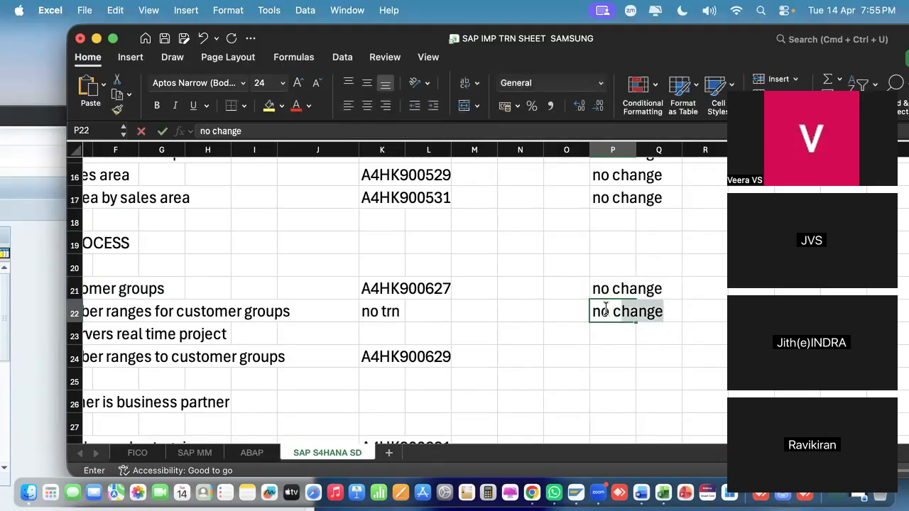
click(611, 336)
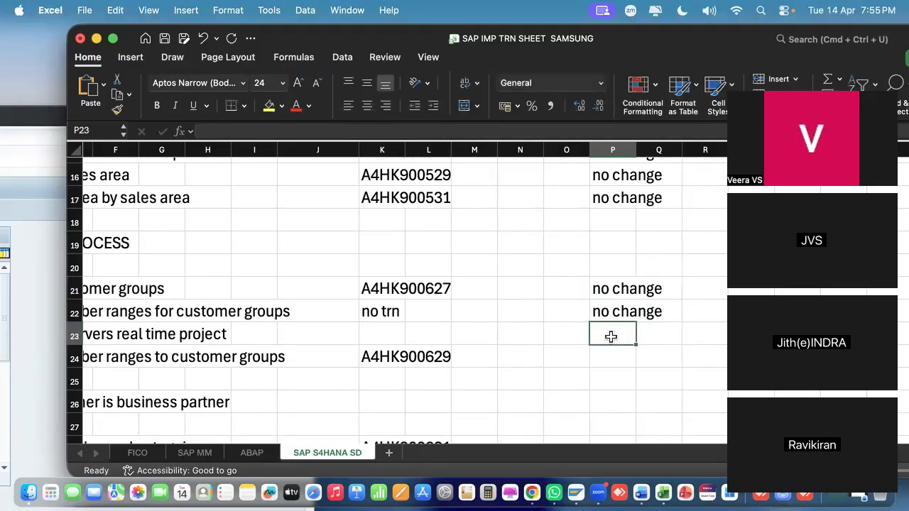
Enter "no cahnge" in cell P24 for assigning number ranges to customer groups
scroll(610, 336, left, 3)
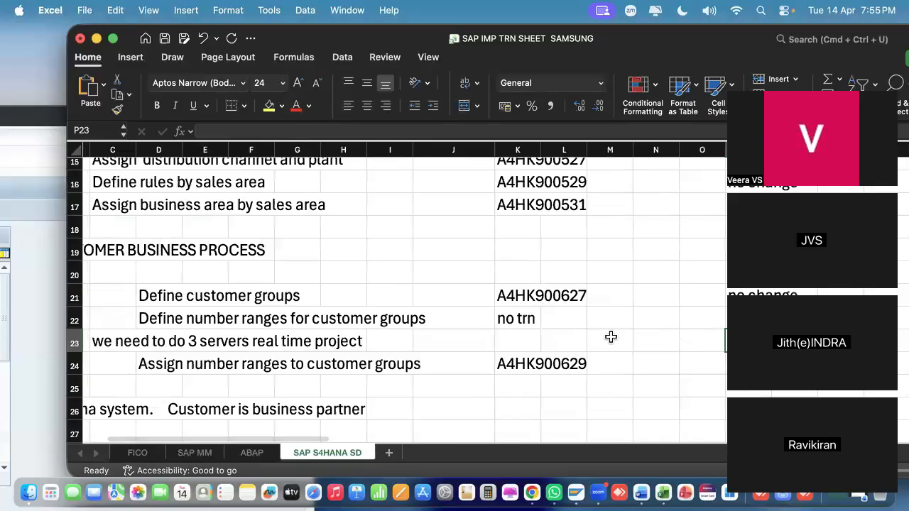
scroll(610, 337, down, 1)
scroll(611, 337, right, 1)
click(693, 335)
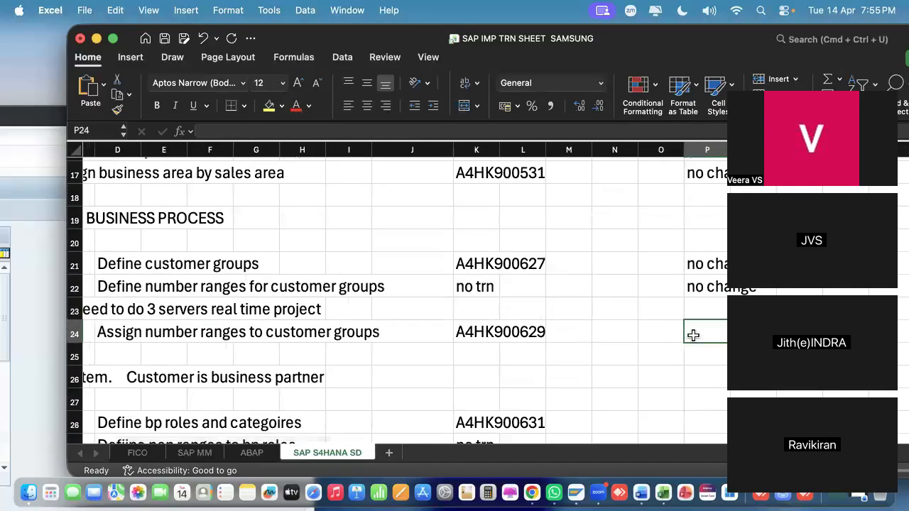
text(no cahnge)
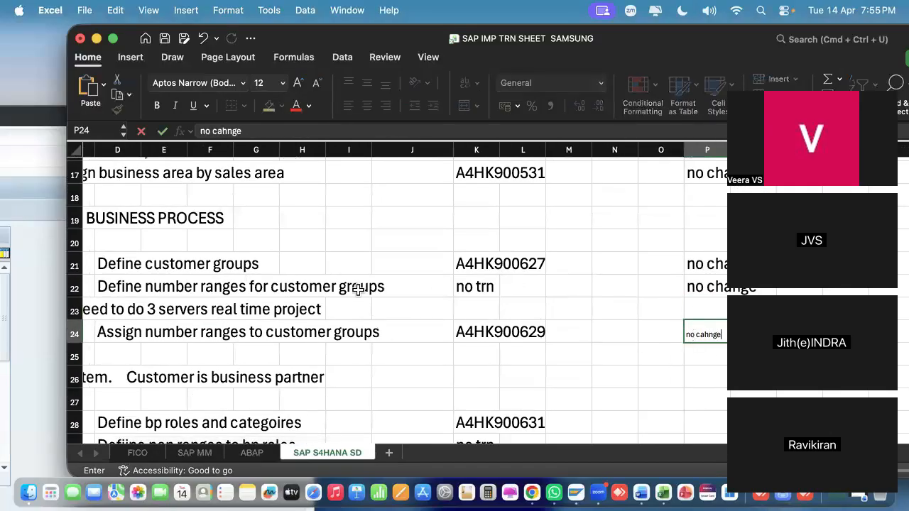
scroll(357, 288, down, 3)
scroll(357, 289, right, 2)
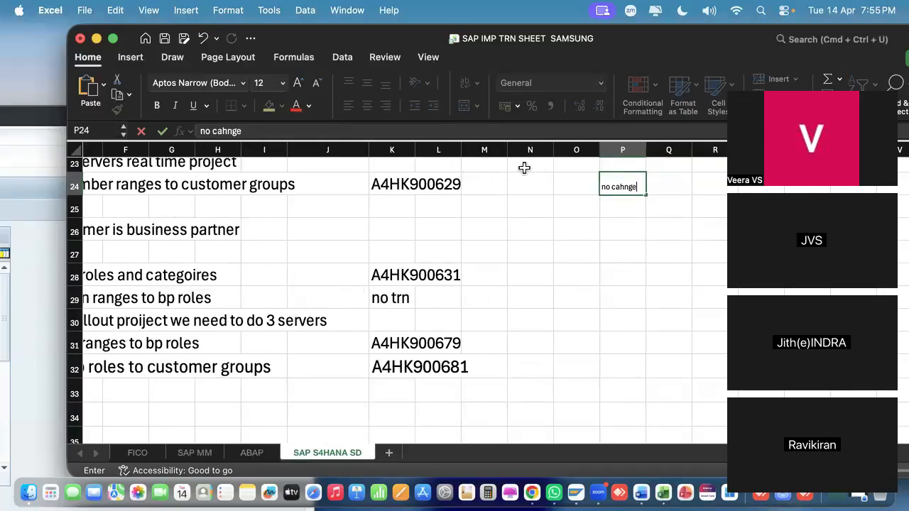
scroll(524, 168, up, 1)
drag(524, 169, 663, 352)
scroll(663, 352, up, 1)
click(621, 393)
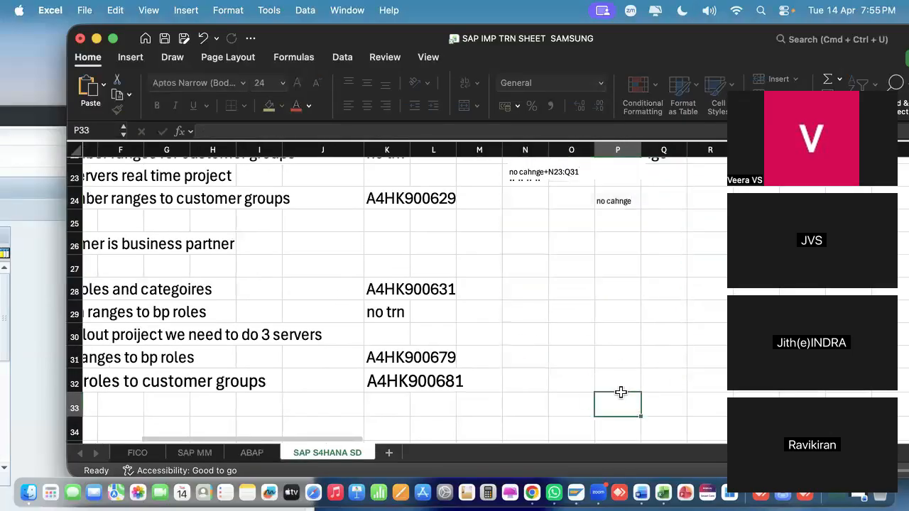
Clear the stray contents from cells N23 and O23
scroll(586, 360, up, 4)
drag(580, 254, 530, 251)
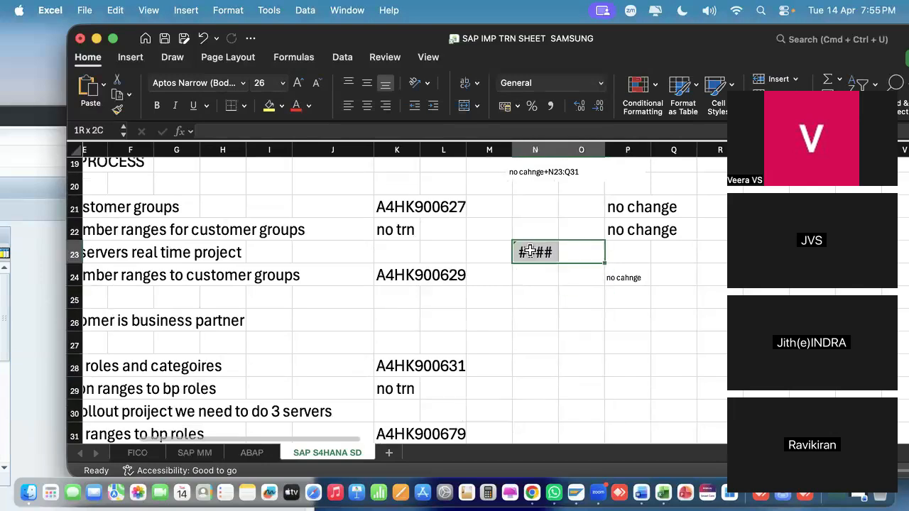
key(Delete)
click(533, 304)
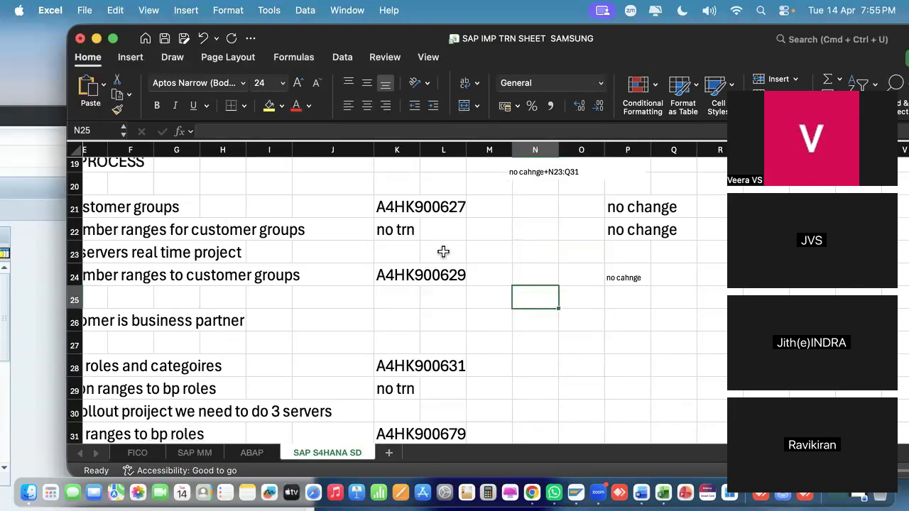
Set the font size to 26 for the cell block that starts at L23 and extends down to row 41
drag(443, 251, 753, 397)
click(282, 83)
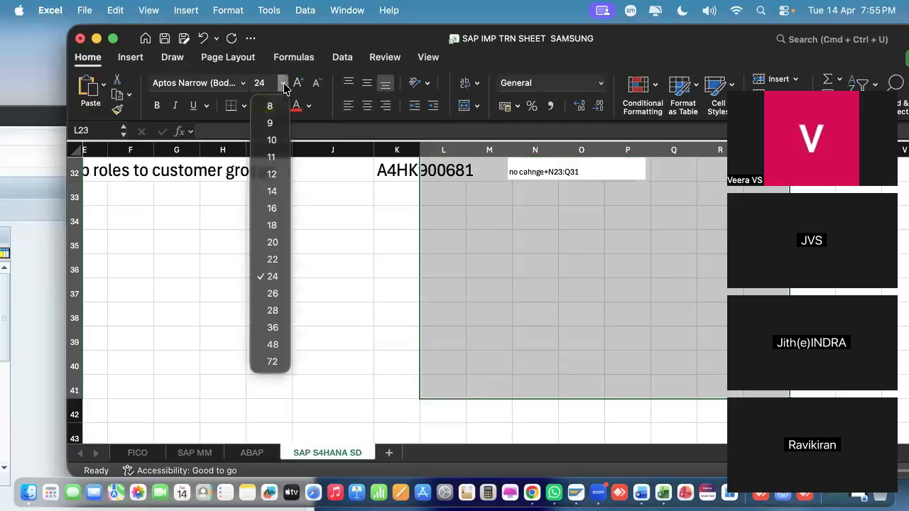
click(277, 298)
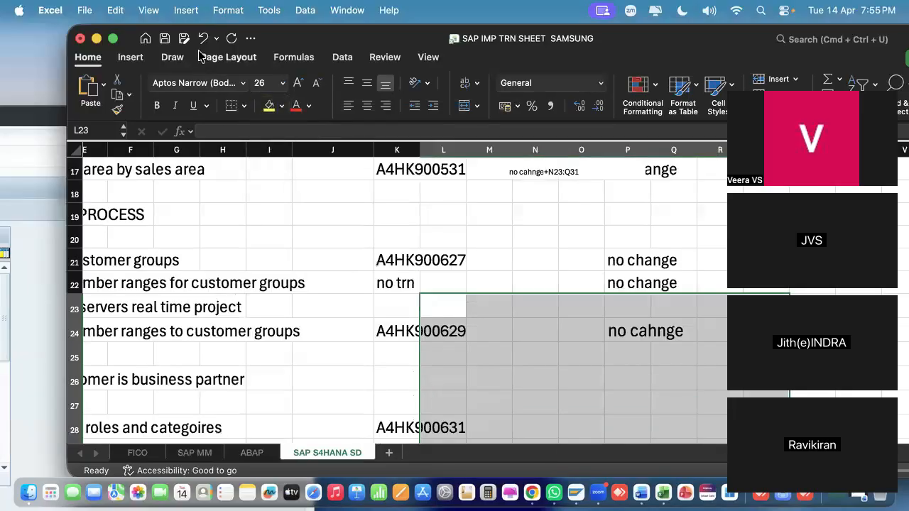
Enter "only hana" in P28 and P29 for defining bp roles and categories and their number ranges
click(548, 282)
scroll(548, 284, down, 5)
scroll(549, 284, up, 1)
scroll(549, 284, left, 1)
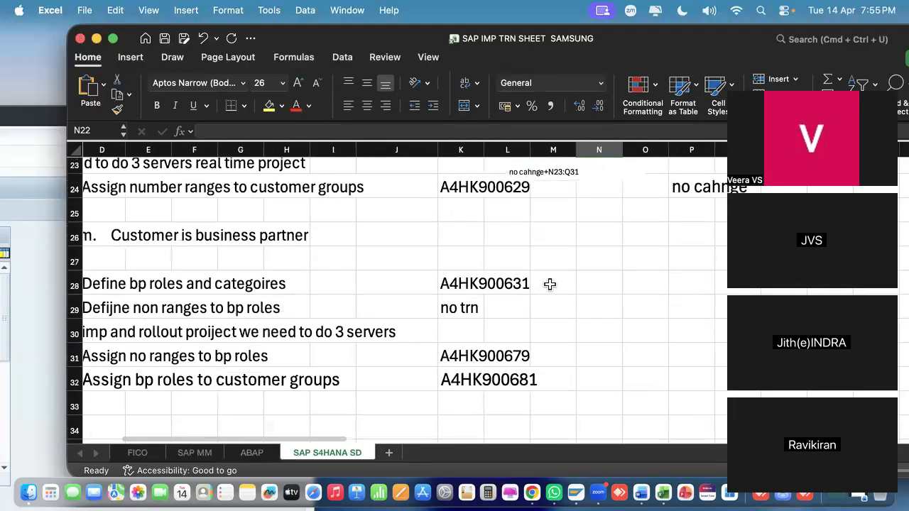
click(702, 286)
text(o)
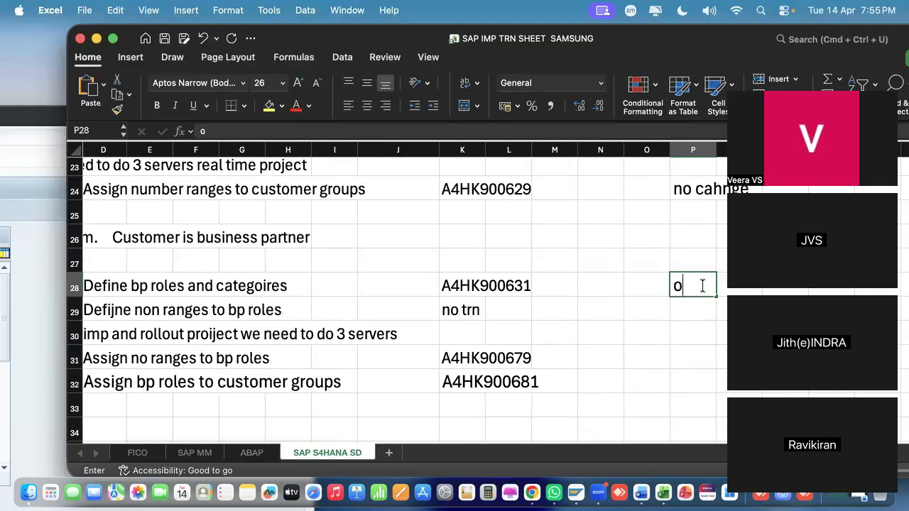
text(nly hana)
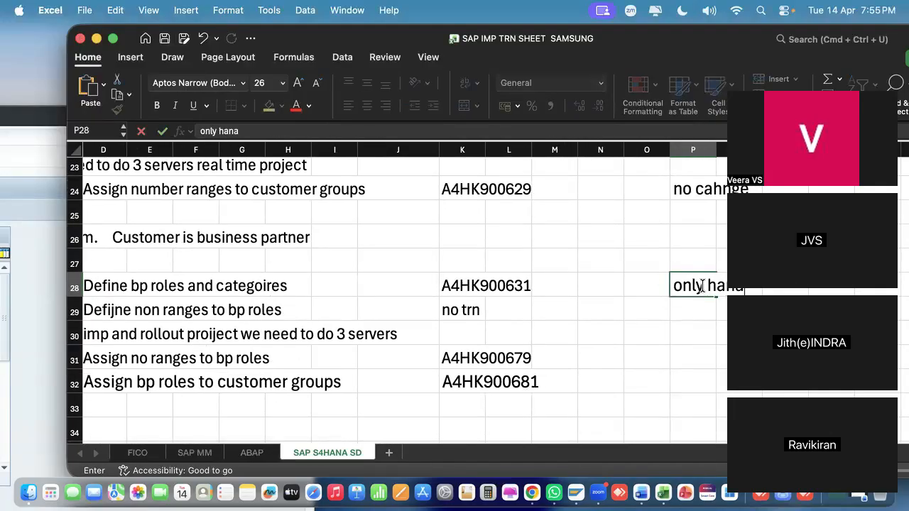
click(693, 313)
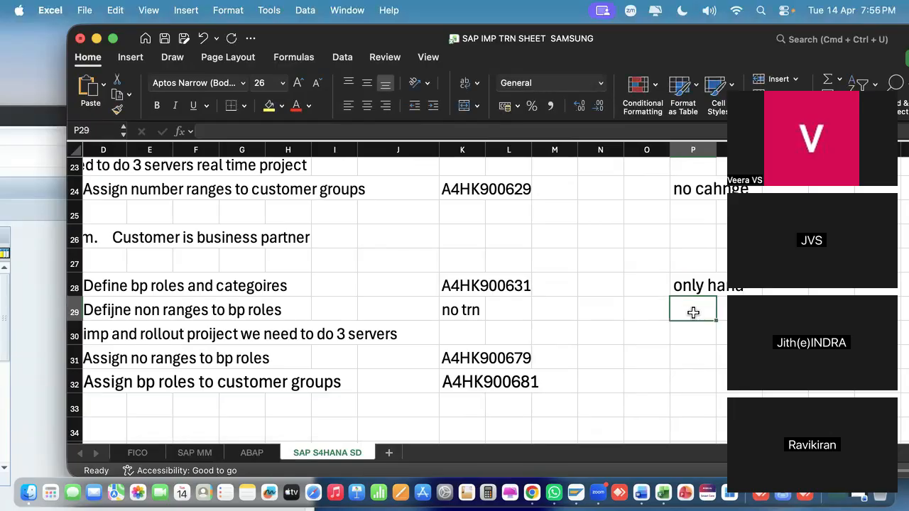
text(only hana)
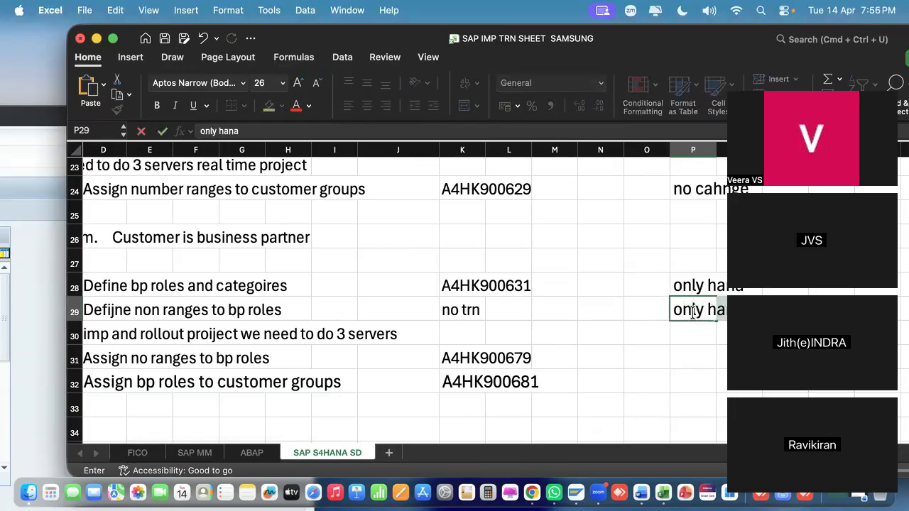
Enter "only hana" in P31 and P32 for assigning number ranges to bp roles and bp roles to customer groups
click(698, 360)
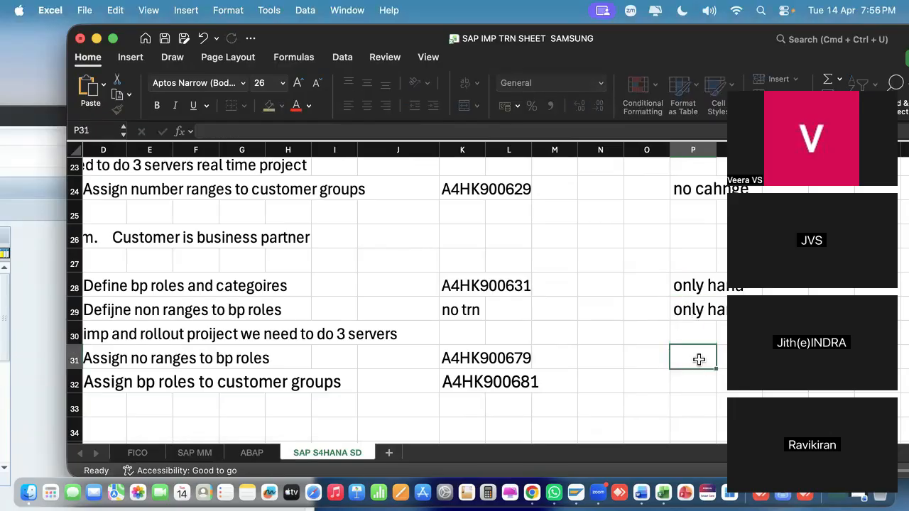
text(onl)
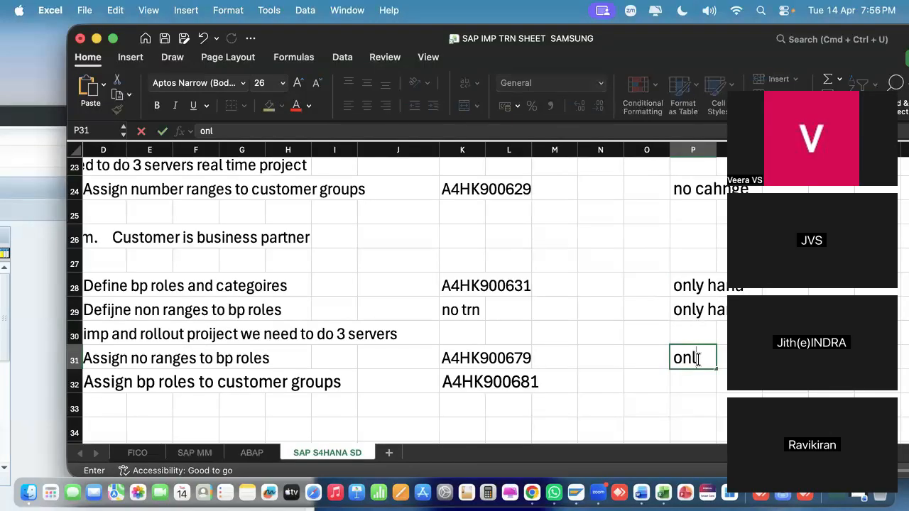
text(y ha)
click(695, 383)
text(only hana)
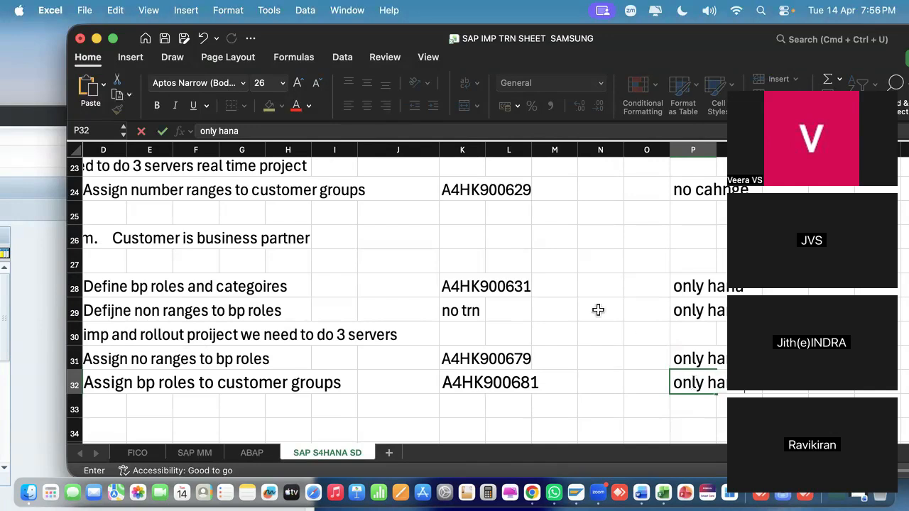
Enter "no t code" in cell M28 and "same" in cell M29
click(574, 286)
text(no t co)
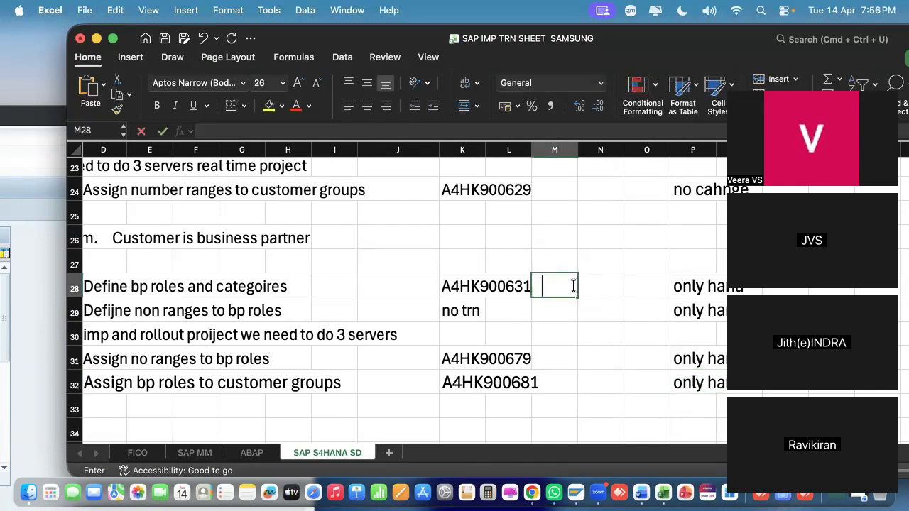
text(de)
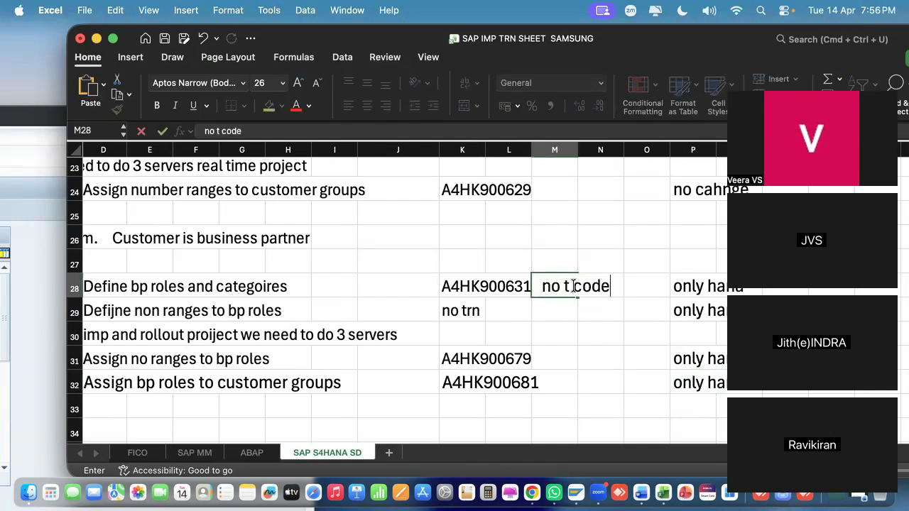
click(562, 312)
text(same)
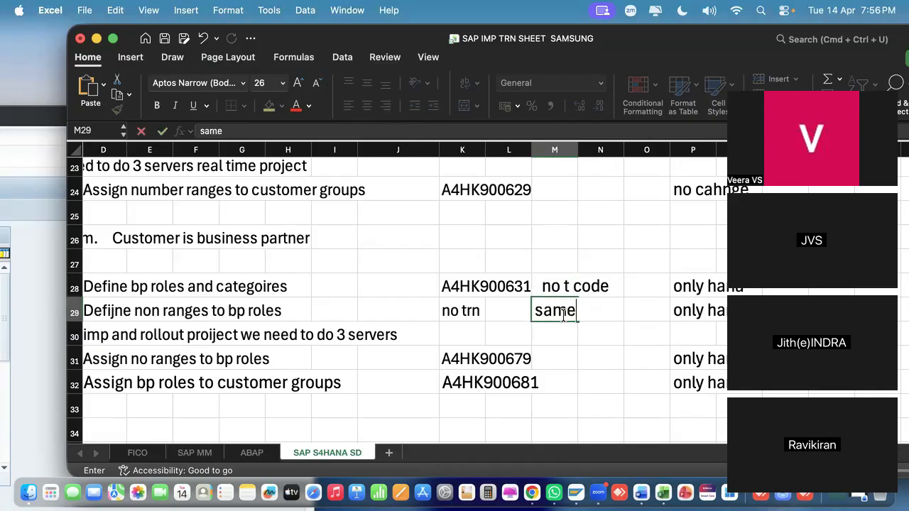
Enter "same" in cells M31 and N32, and save the workbook
click(553, 357)
text(same)
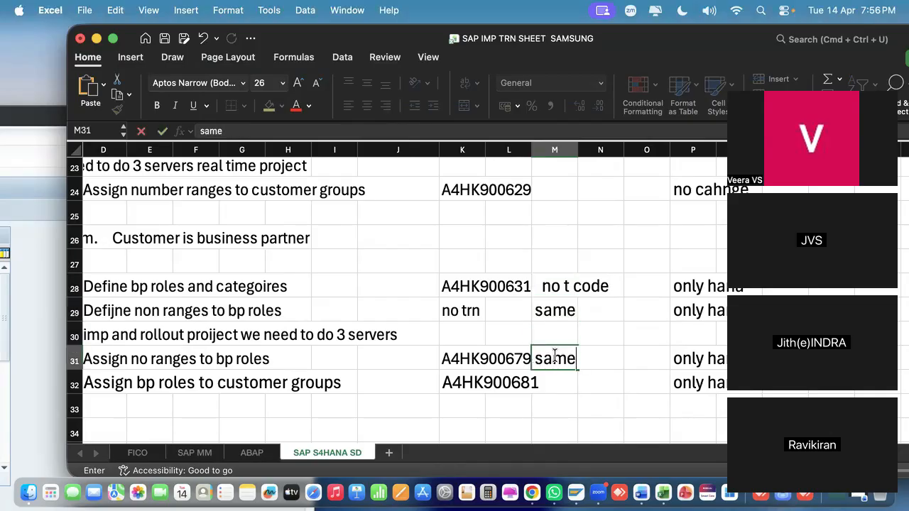
scroll(578, 388, left, 1)
click(599, 386)
text(sa)
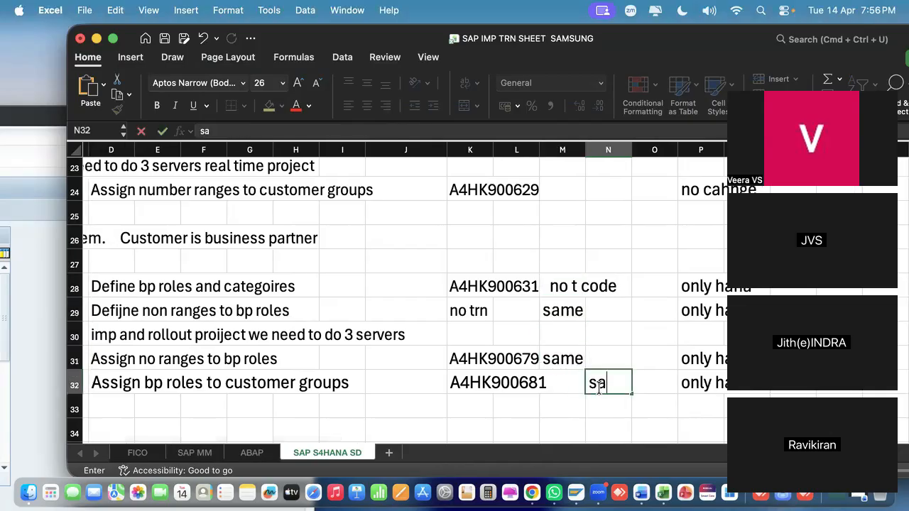
text(me)
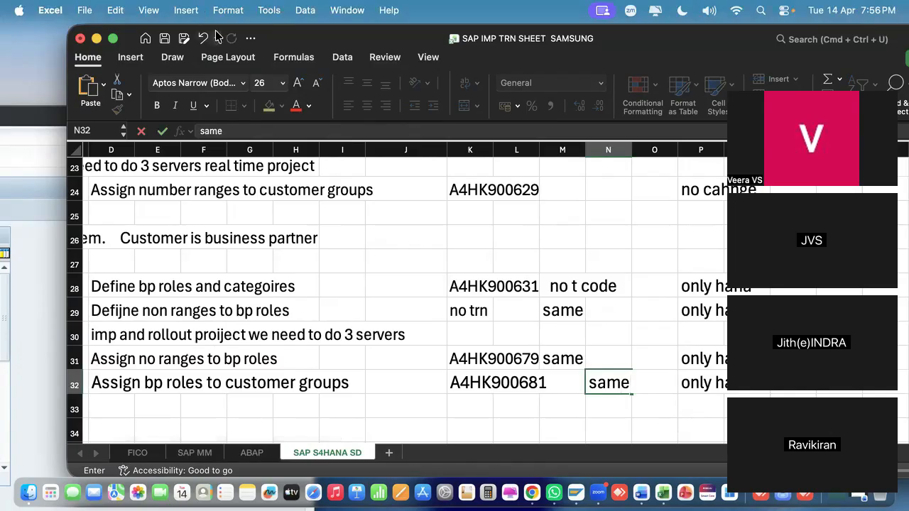
click(165, 39)
Review the trn no, t code and Ecc to hana columns for the first entries of the transport sheet
drag(300, 38, 264, 9)
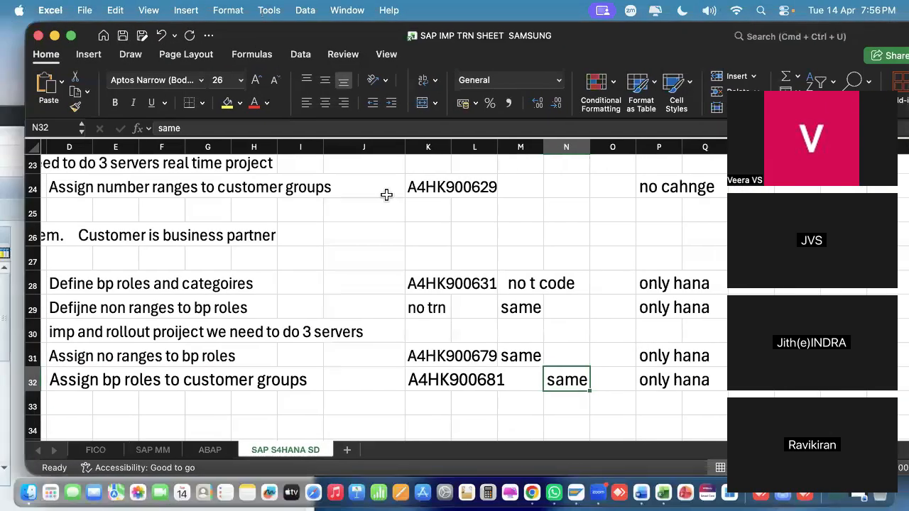
scroll(388, 196, up, 8)
scroll(388, 196, up, 5)
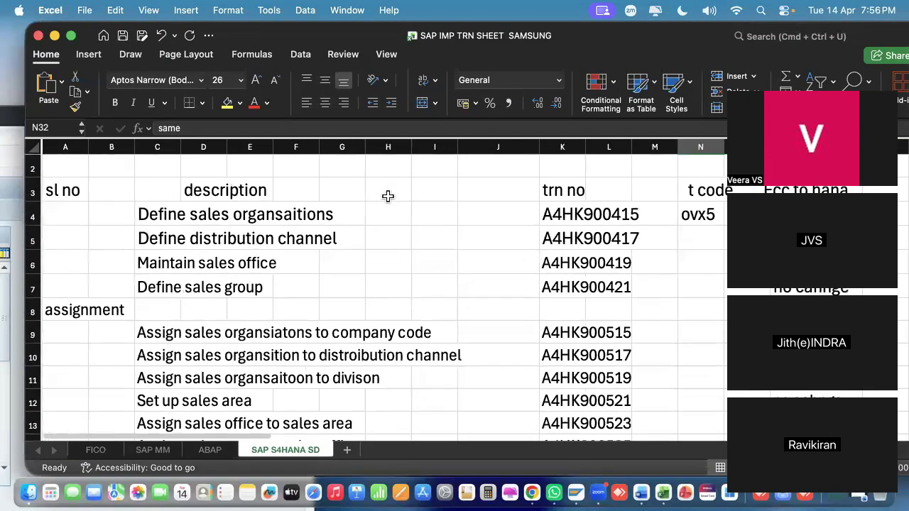
scroll(388, 196, right, 2)
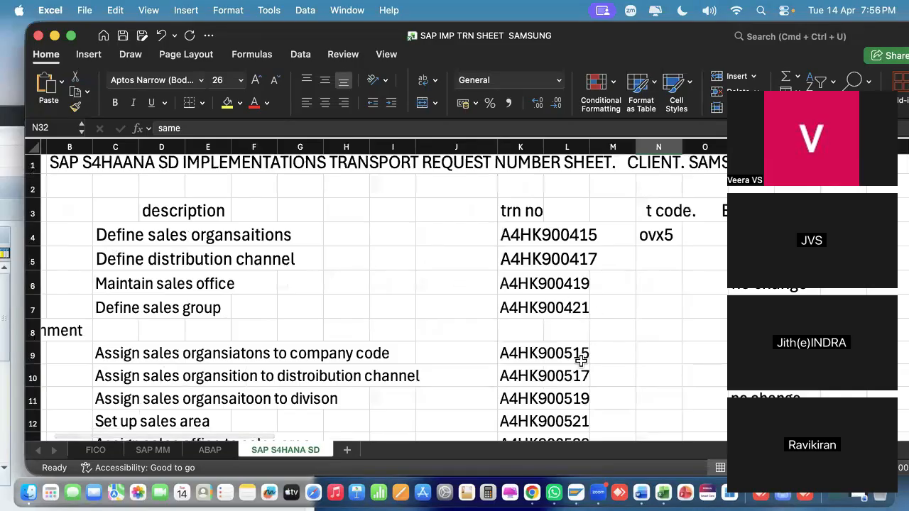
scroll(570, 334, right, 2)
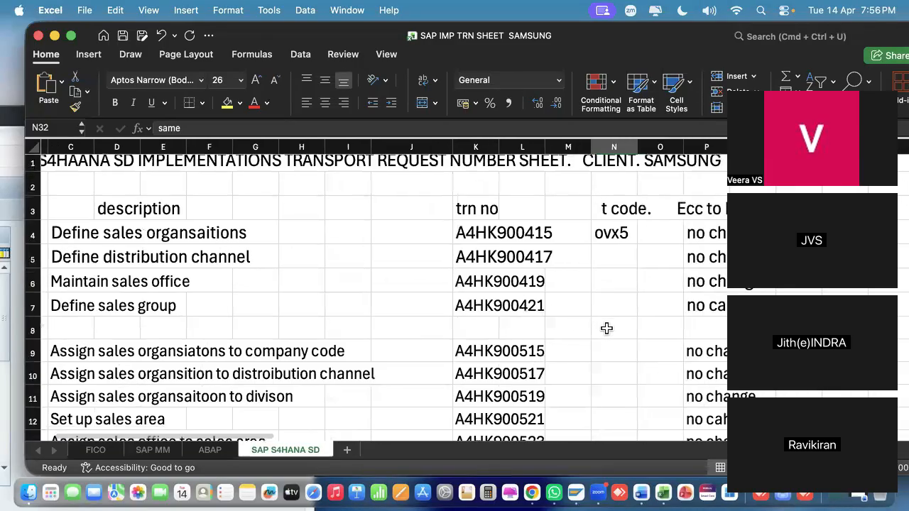
scroll(604, 326, down, 1)
scroll(621, 365, right, 3)
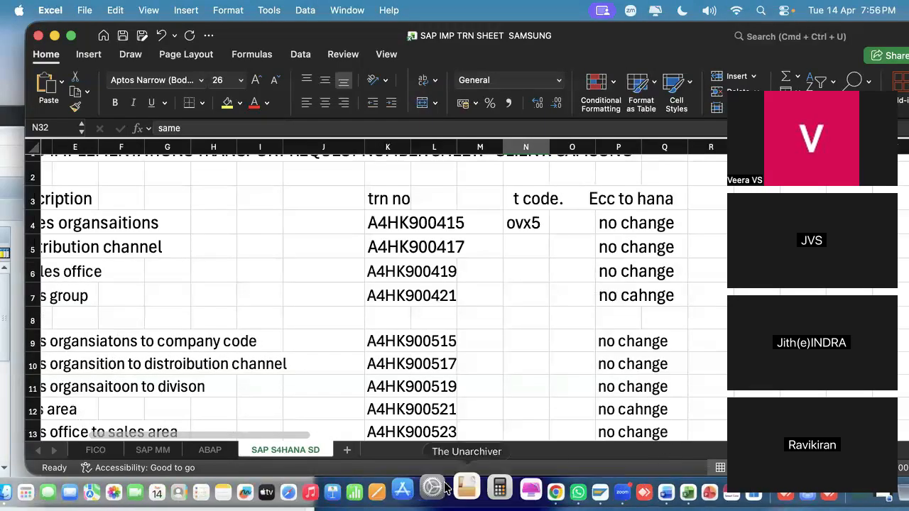
Switch to SAP GUI and leave the BP-to-customer number assignment view back to the SAP Easy Access screen
click(568, 462)
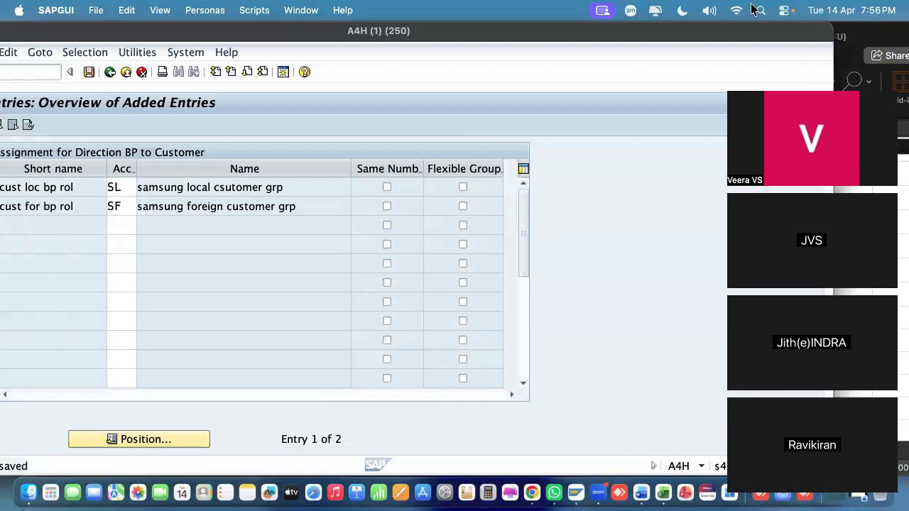
click(186, 71)
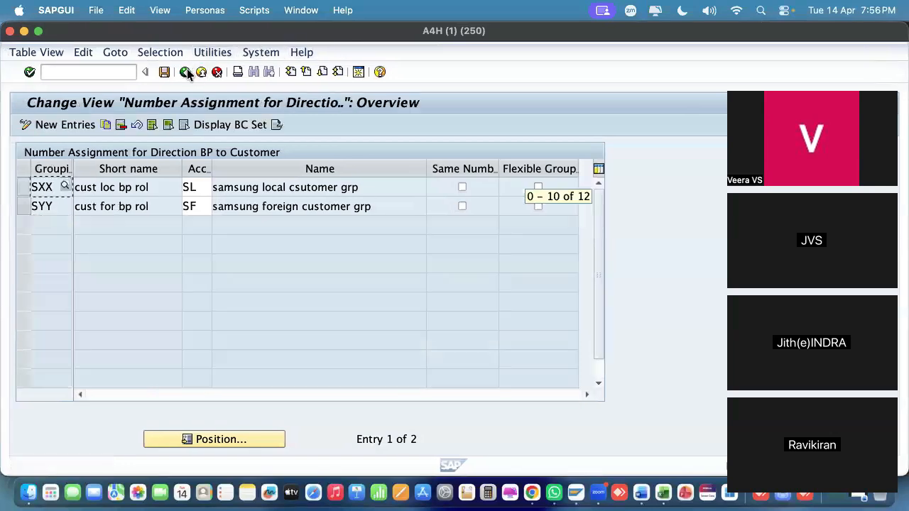
click(186, 71)
click(186, 71)
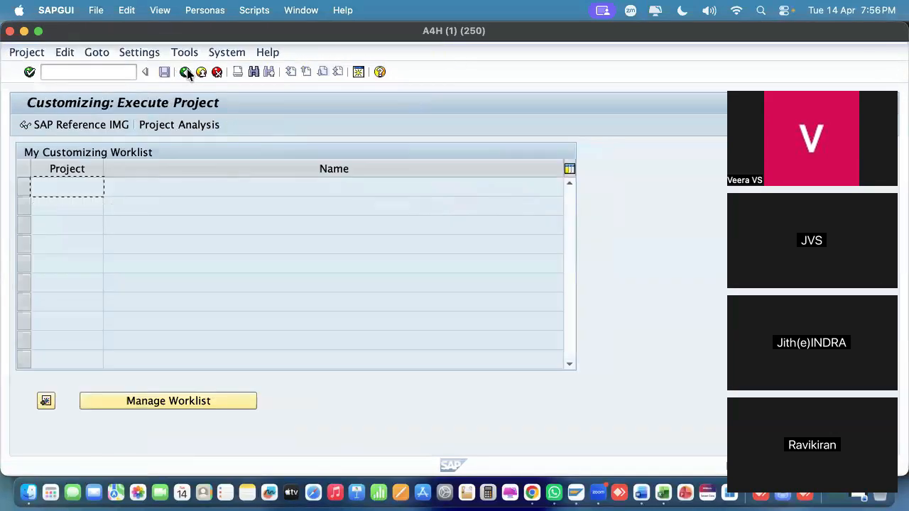
click(186, 71)
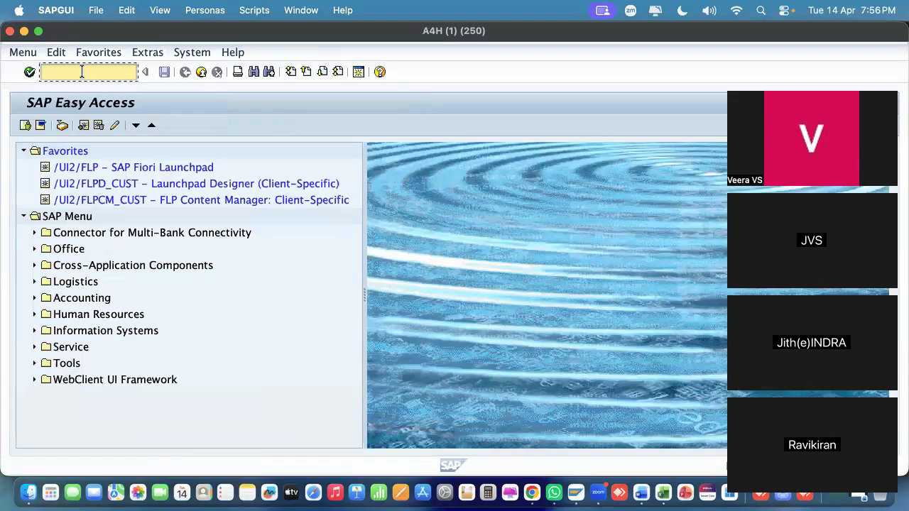
Run transaction spro and display the SAP Reference IMG
text(spro)
key(Return)
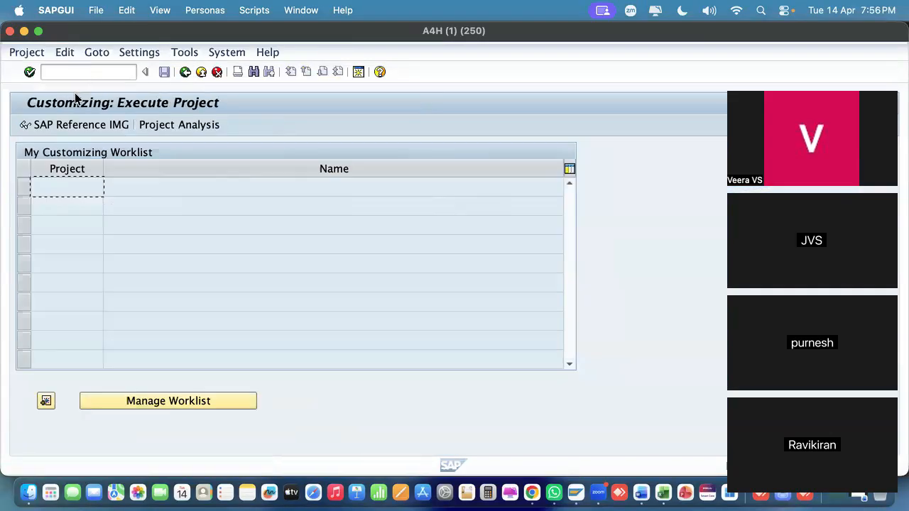
click(82, 125)
click(280, 55)
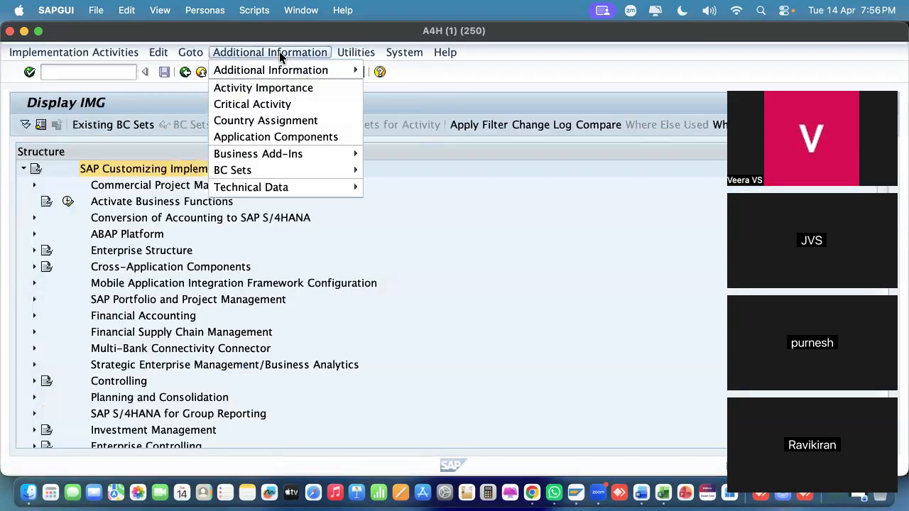
mouse_move(302, 69)
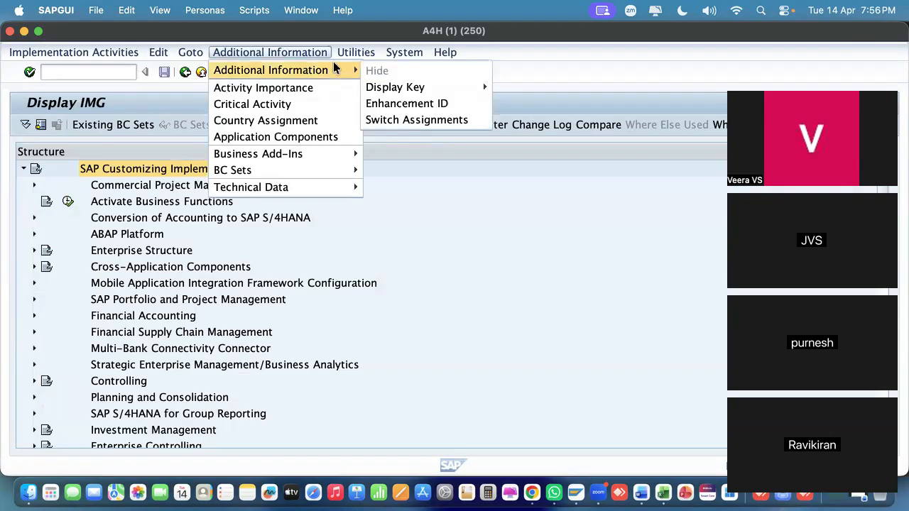
mouse_move(428, 88)
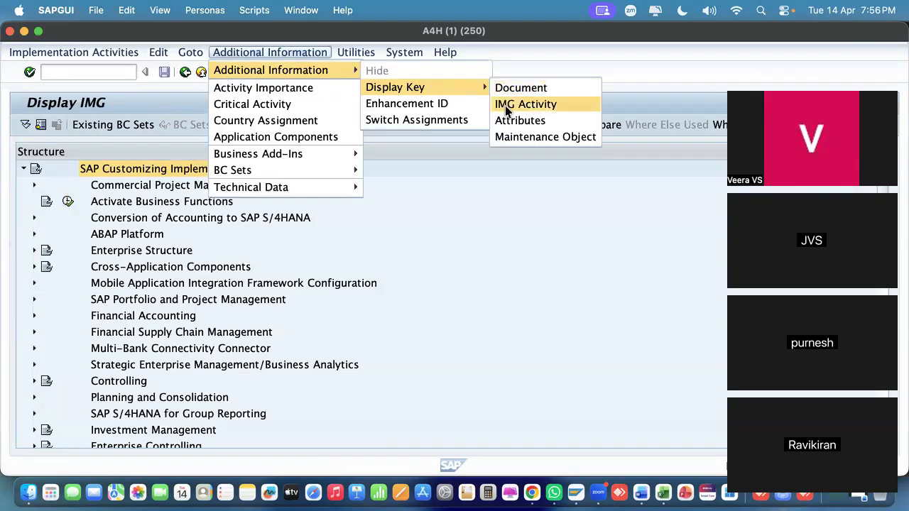
click(485, 206)
Show the IMG Activity key as additional information in the IMG structure
click(236, 54)
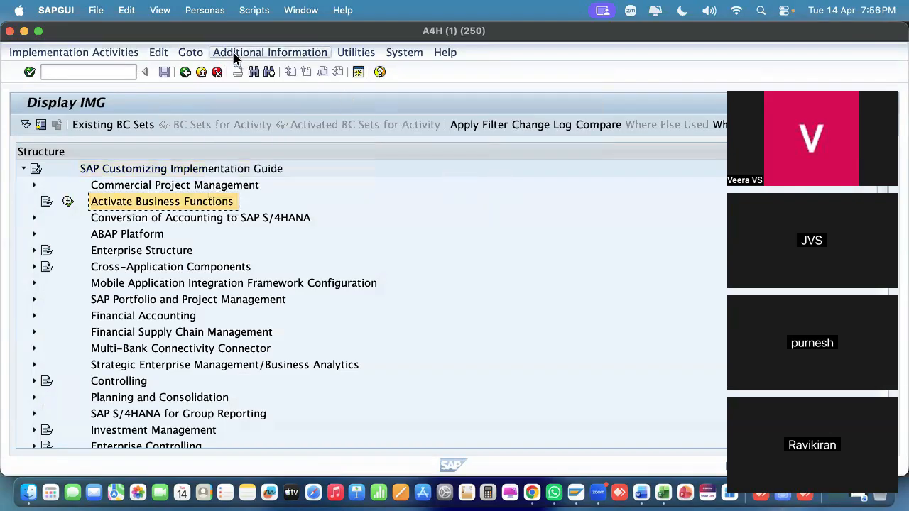
mouse_move(273, 69)
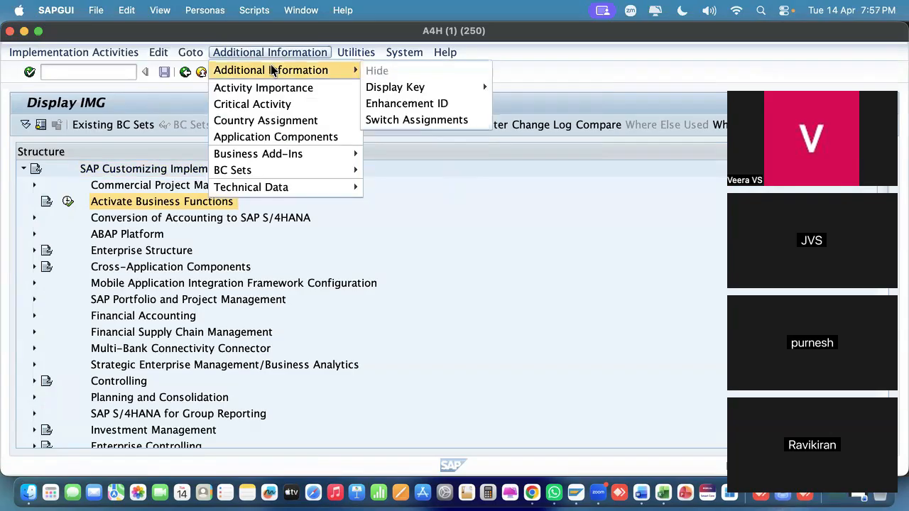
mouse_move(423, 89)
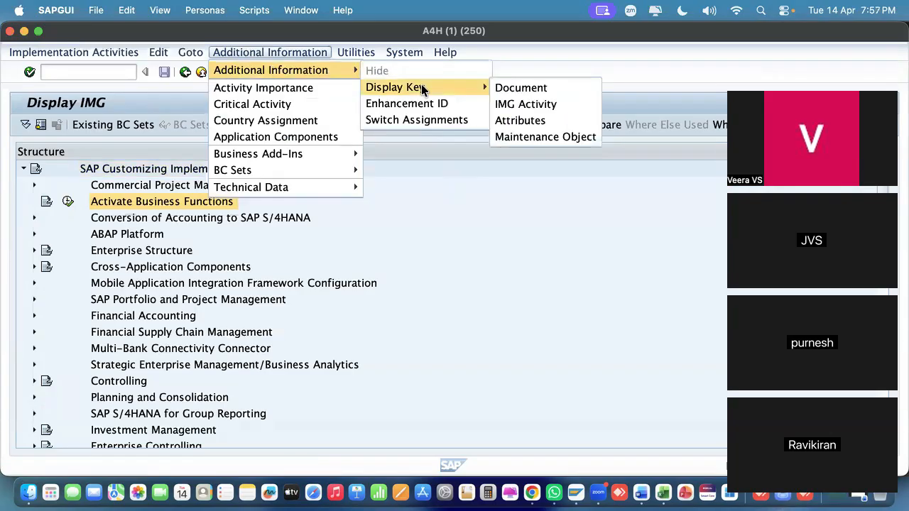
click(536, 106)
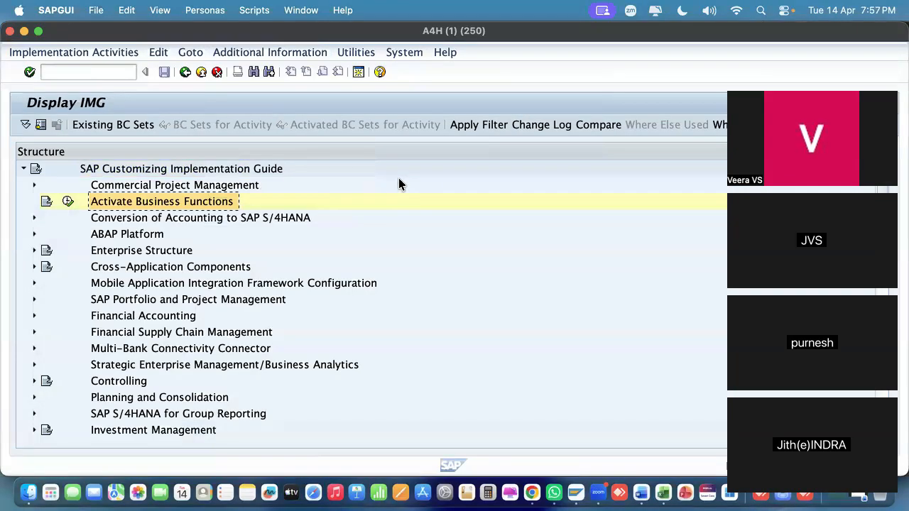
Filter the IMG structure to activities recorded on a transport
click(502, 124)
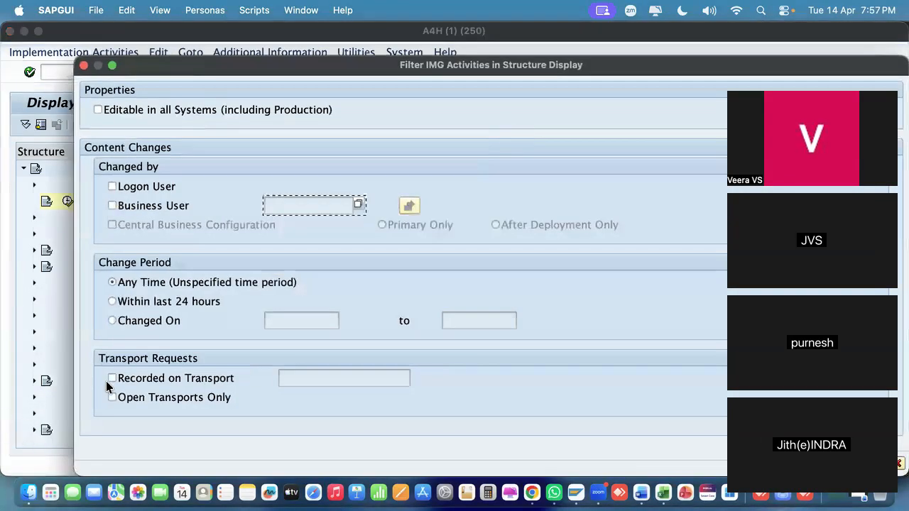
click(112, 378)
drag(634, 68, 414, 68)
click(645, 462)
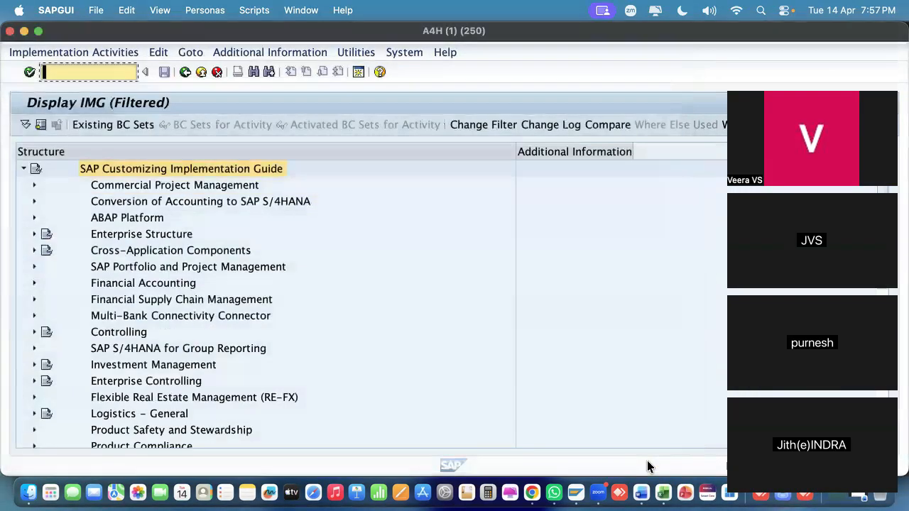
Expand Enterprise Structure, Definition and Sales and Distribution in the filtered IMG to list its activities with their keys
click(34, 234)
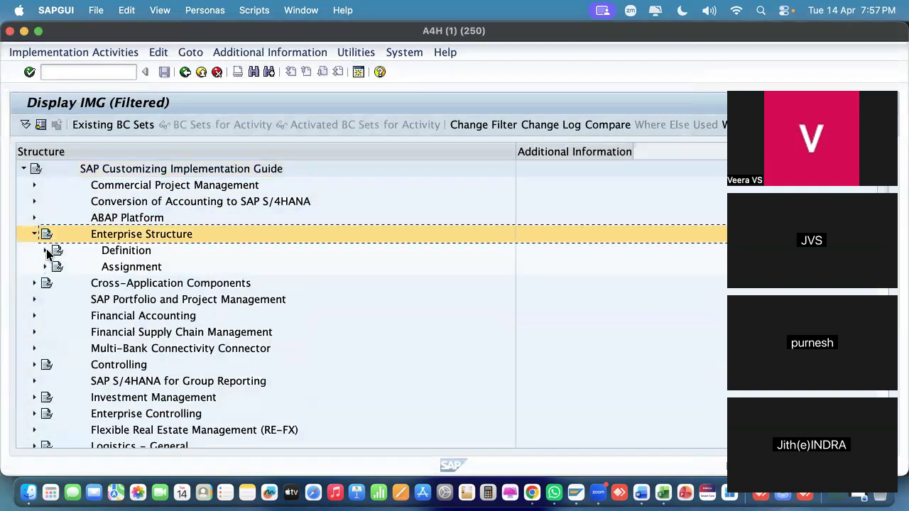
click(46, 251)
click(125, 317)
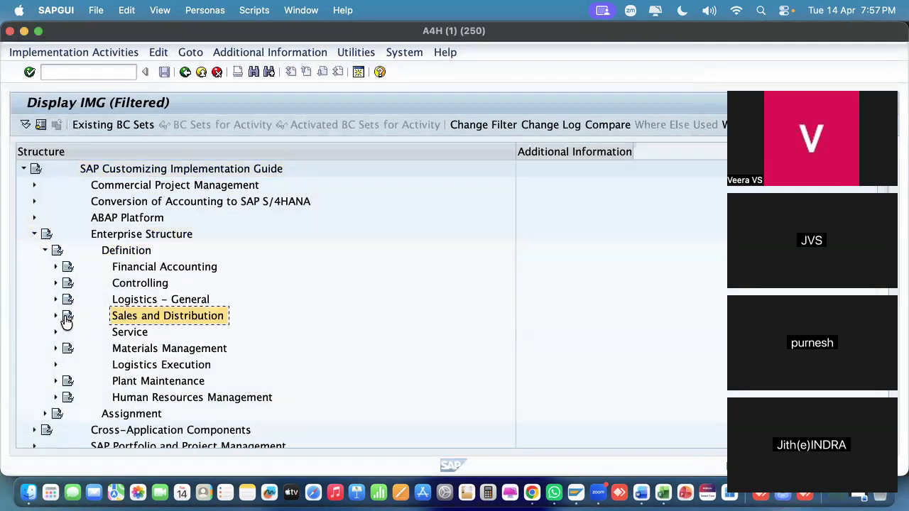
click(56, 315)
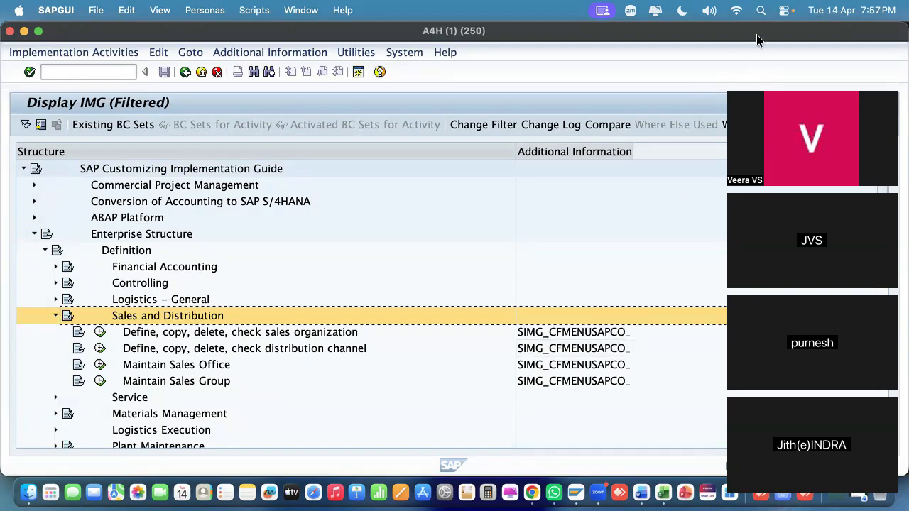
Switch to the Excel transport request sheet and enter ovxi as the t code for Define distribution channel
drag(744, 44, 306, 53)
click(570, 240)
click(524, 242)
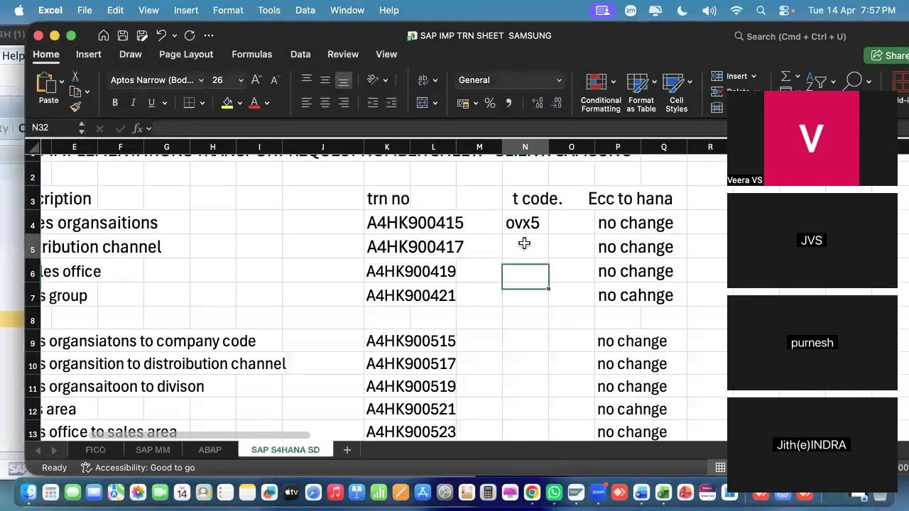
text(ovxi)
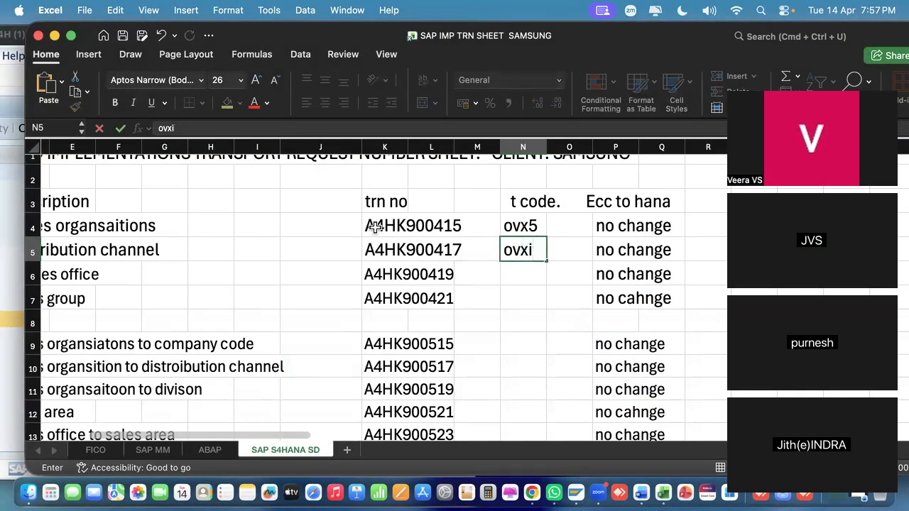
Check the next description in the sheet, switch to SAP GUI and look up the activity key of Maintain Sales Office
scroll(373, 228, left, 5)
drag(326, 44, 498, 48)
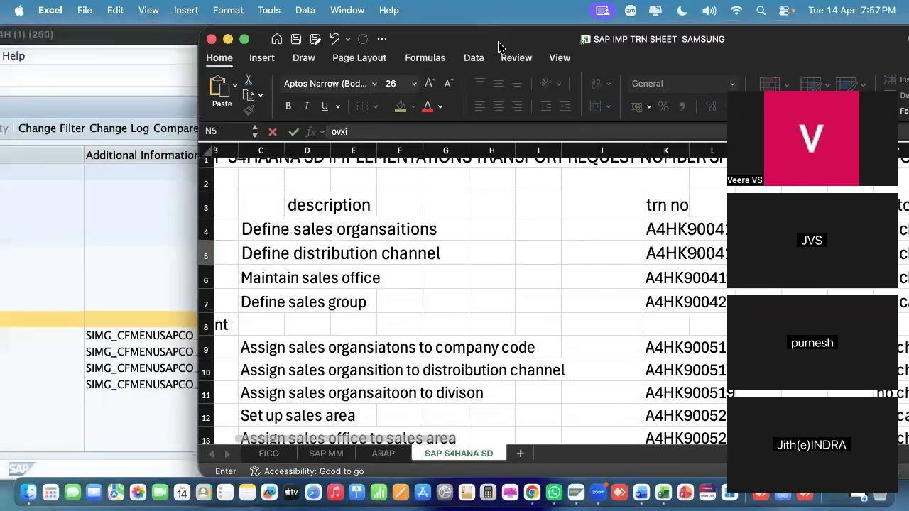
click(61, 175)
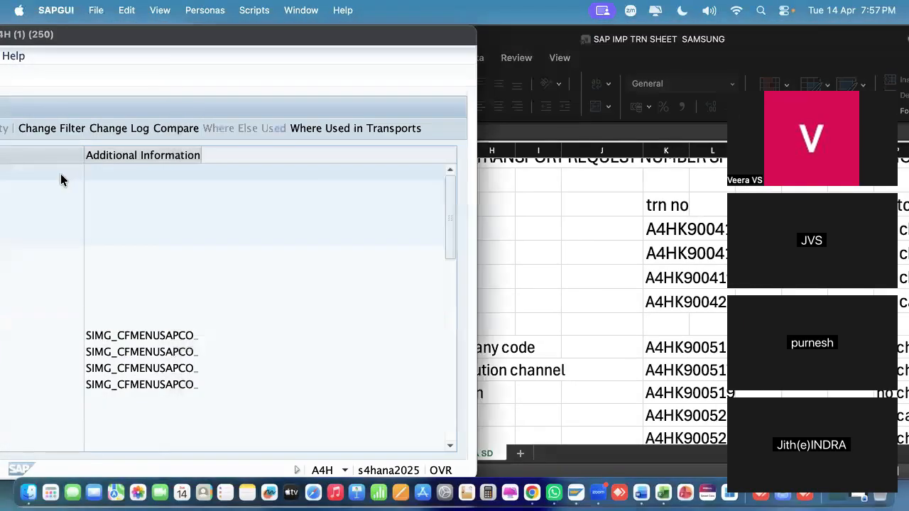
double_click(203, 34)
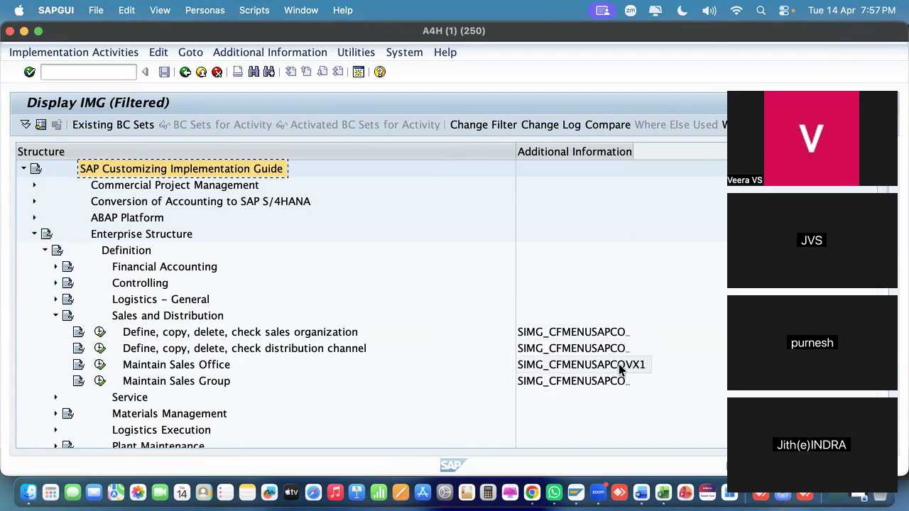
Switch back to the Excel sheet and enter ovx1 as the t code for Maintain sales office
drag(726, 37, 399, 44)
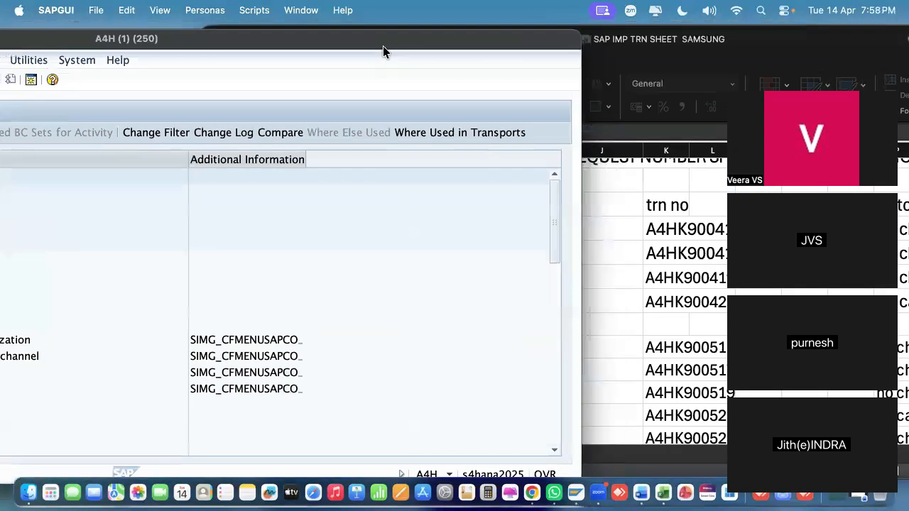
click(627, 46)
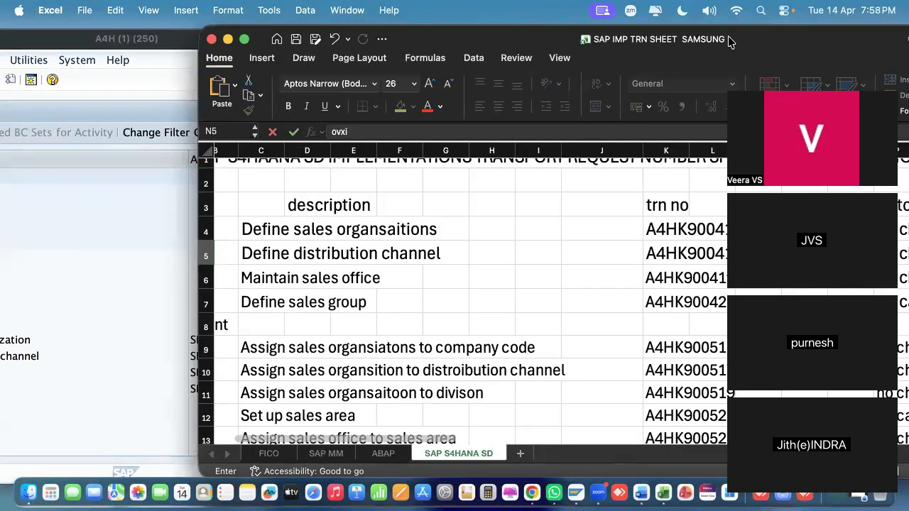
drag(627, 47, 463, 48)
click(639, 278)
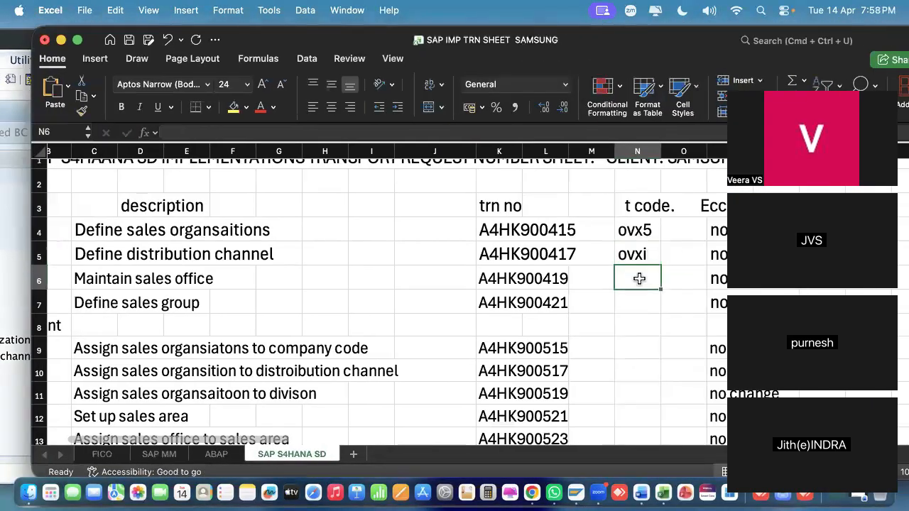
text(ov)
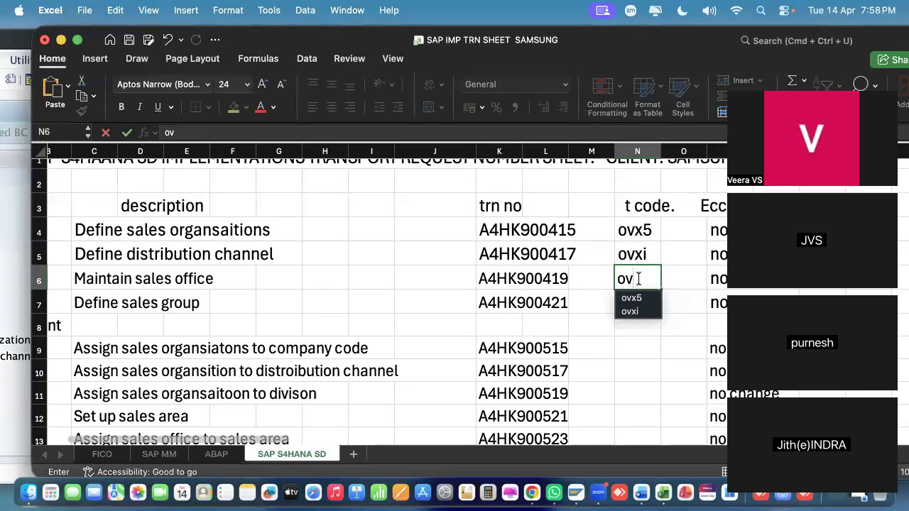
text(x1)
click(637, 302)
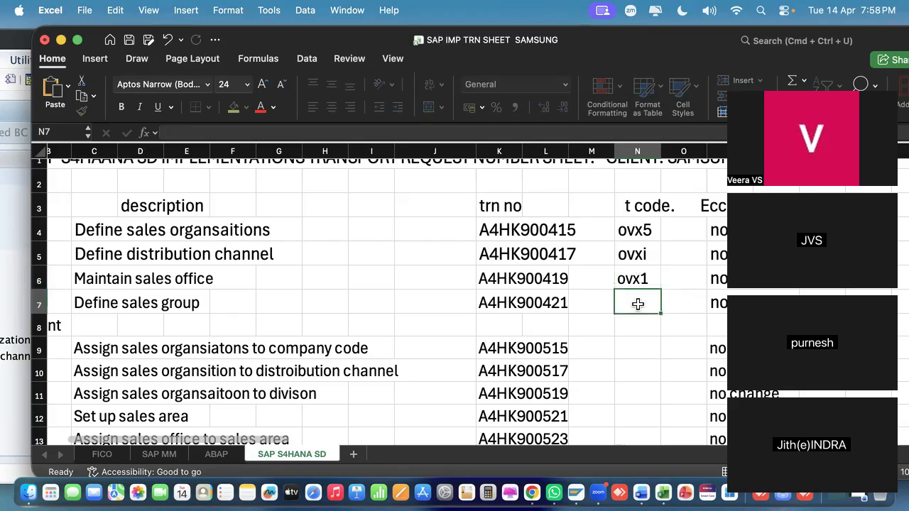
Switch to SAP GUI and look up the full activity key of Maintain Sales Group in the IMG
drag(275, 40, 492, 41)
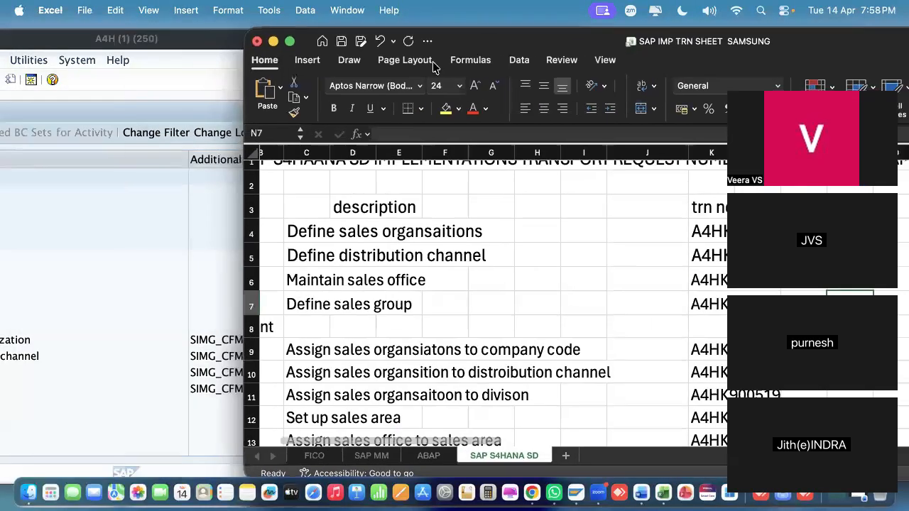
click(120, 170)
drag(264, 46, 591, 37)
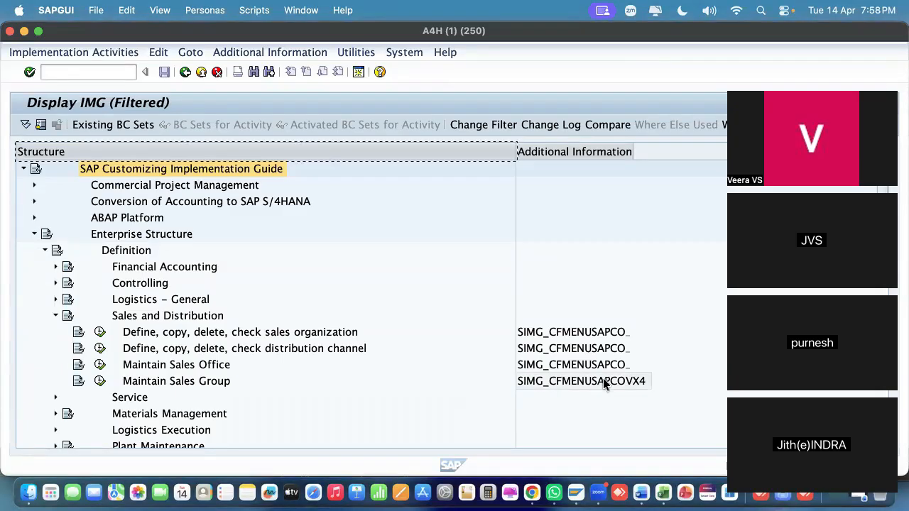
Return to the Excel sheet and enter ovx4 as the t code for Define sales group
drag(219, 32, 5, 10)
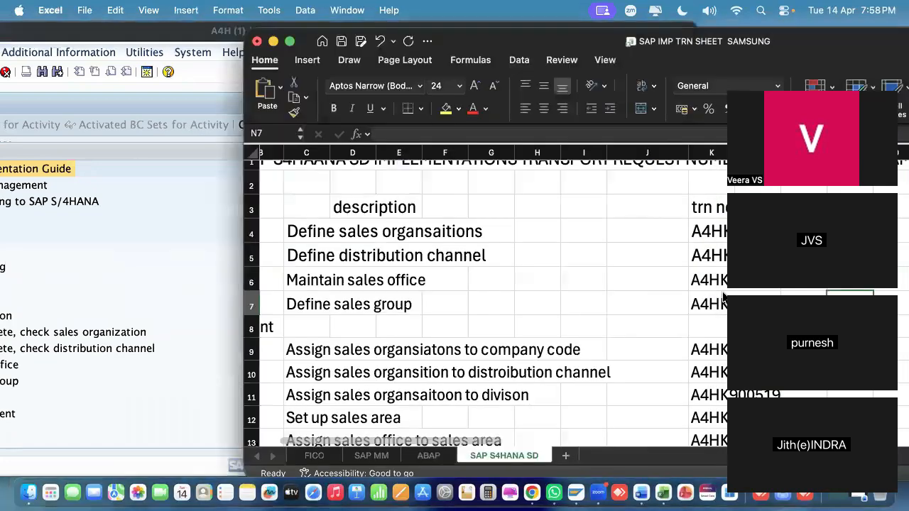
click(722, 299)
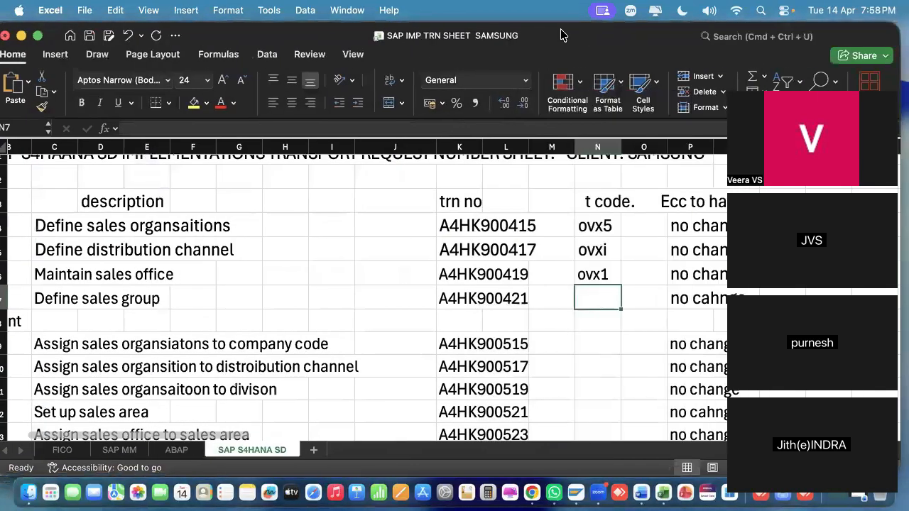
double_click(461, 41)
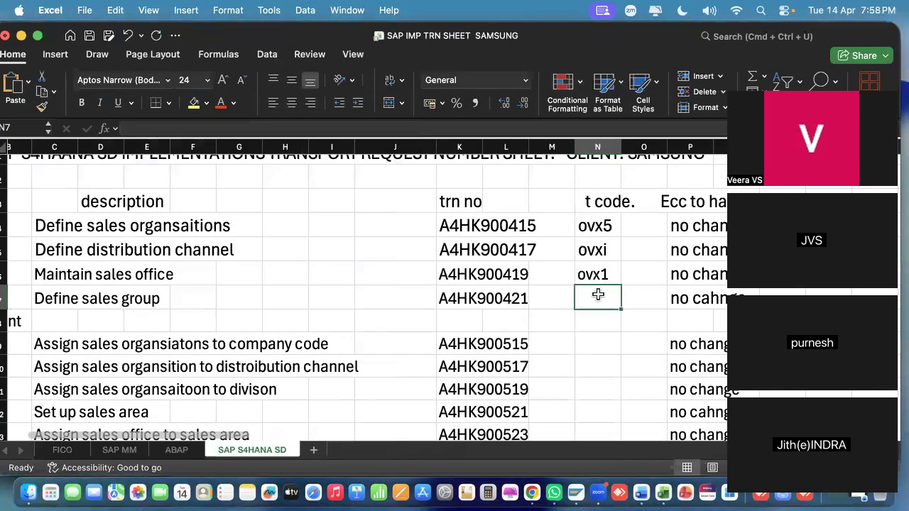
text(ovx)
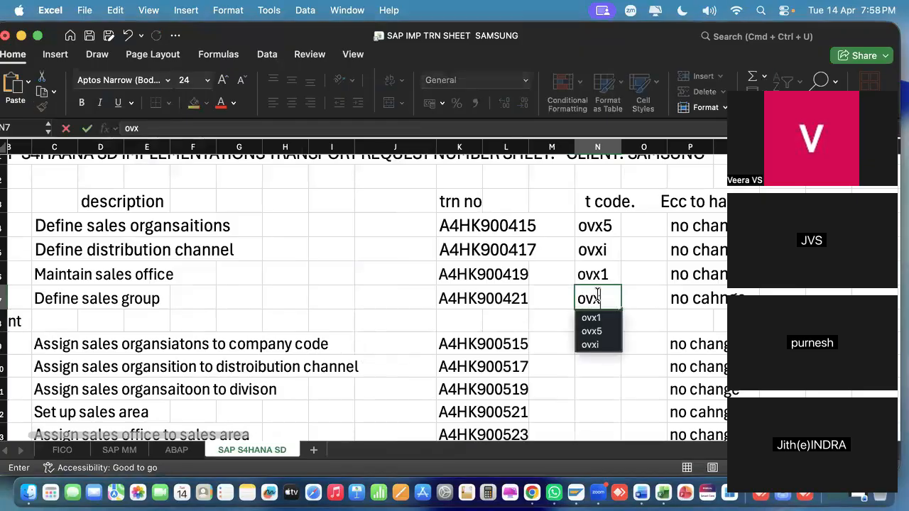
text(4)
Switch from Excel back to the filtered IMG structure in SAP GUI
double_click(249, 39)
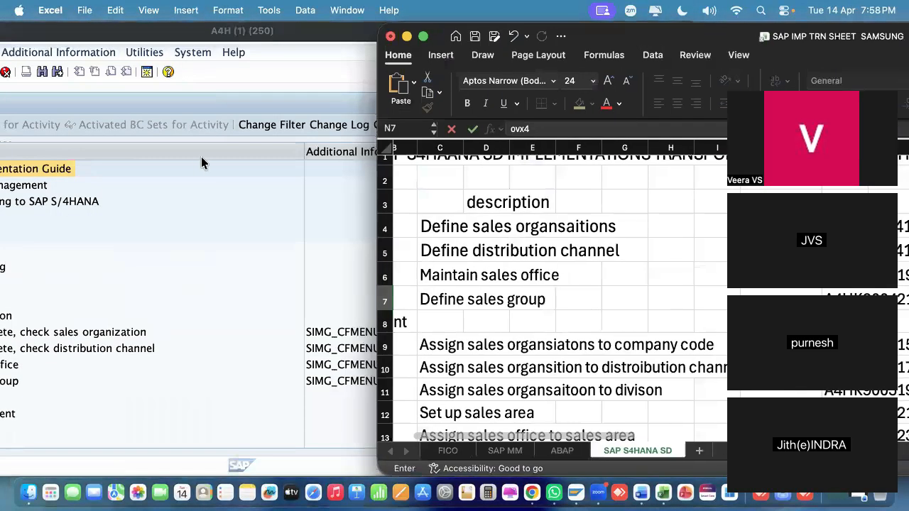
click(237, 35)
double_click(238, 36)
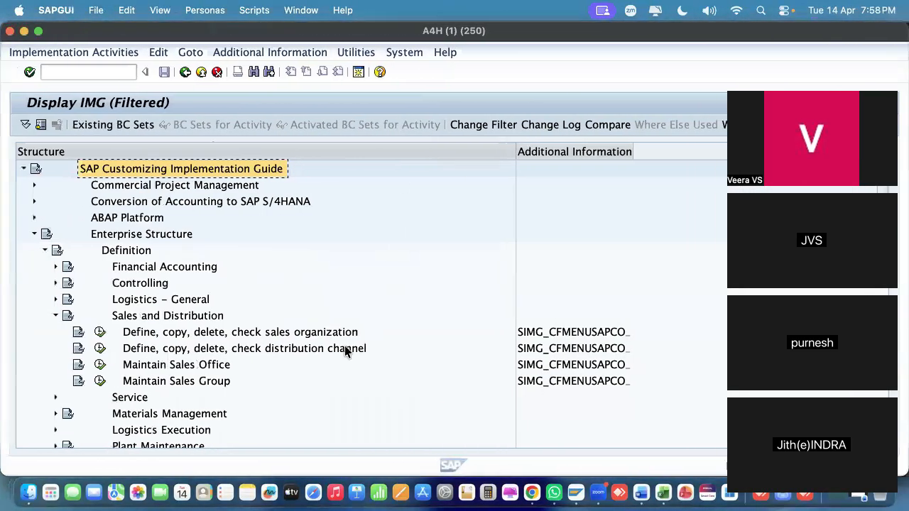